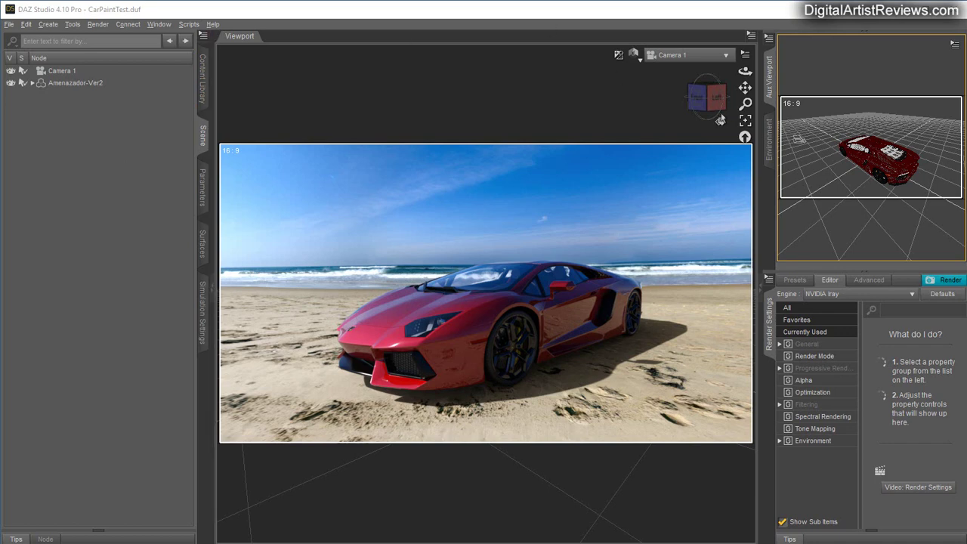
Examine the red car's paint from the side, rear and front in the beach scene
mouse_move(745, 71)
mouse_down()
mouse_move(650, 74)
mouse_move(744, 71)
mouse_up()
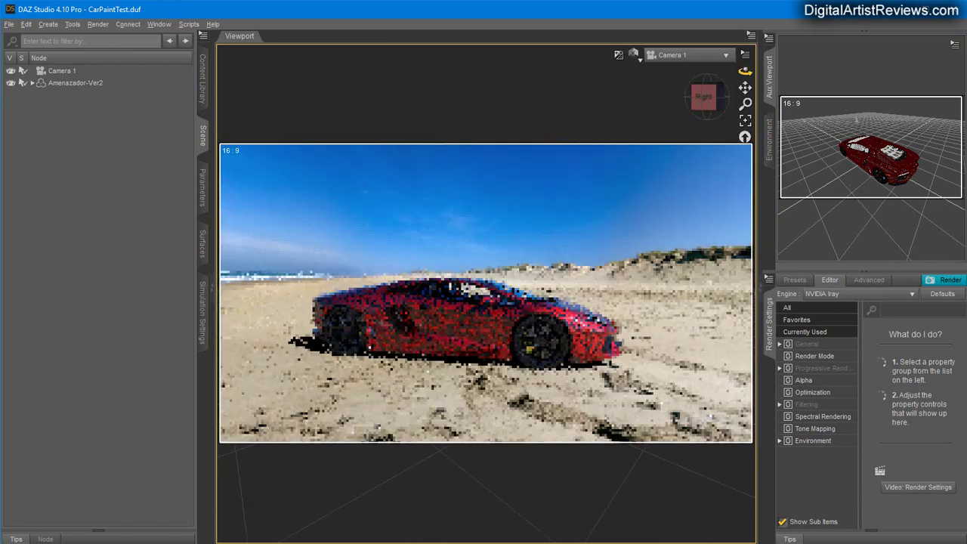
drag(362, 212, 338, 149)
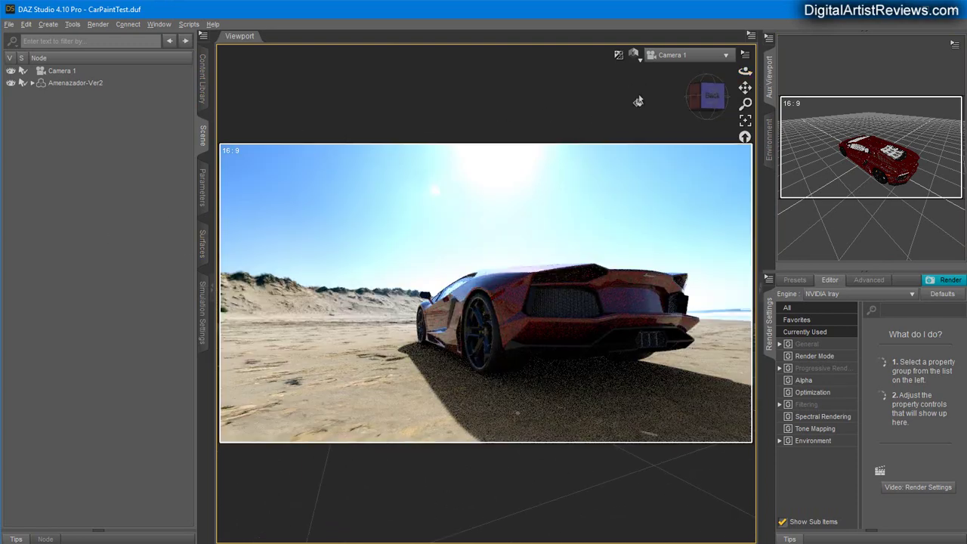
drag(746, 71, 673, 71)
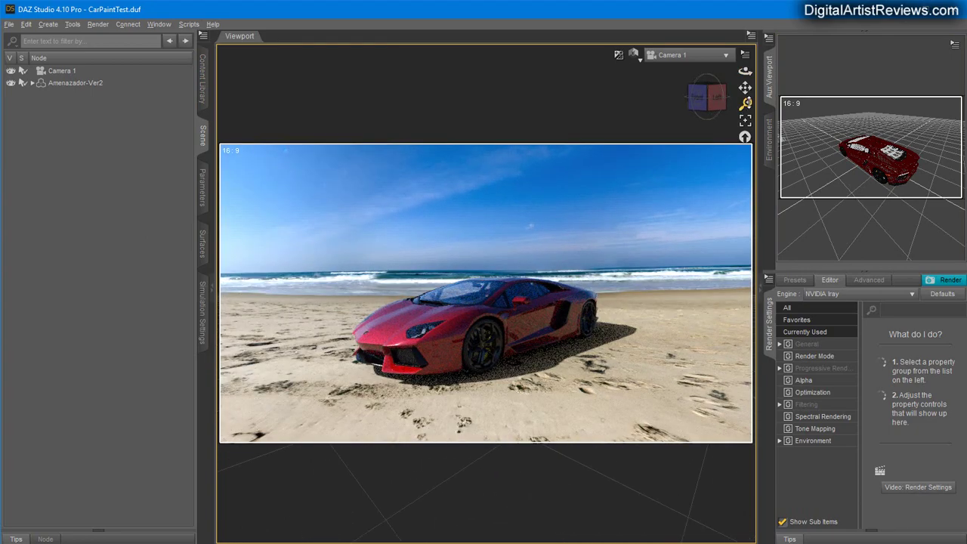
drag(746, 103, 746, 121)
drag(746, 71, 745, 62)
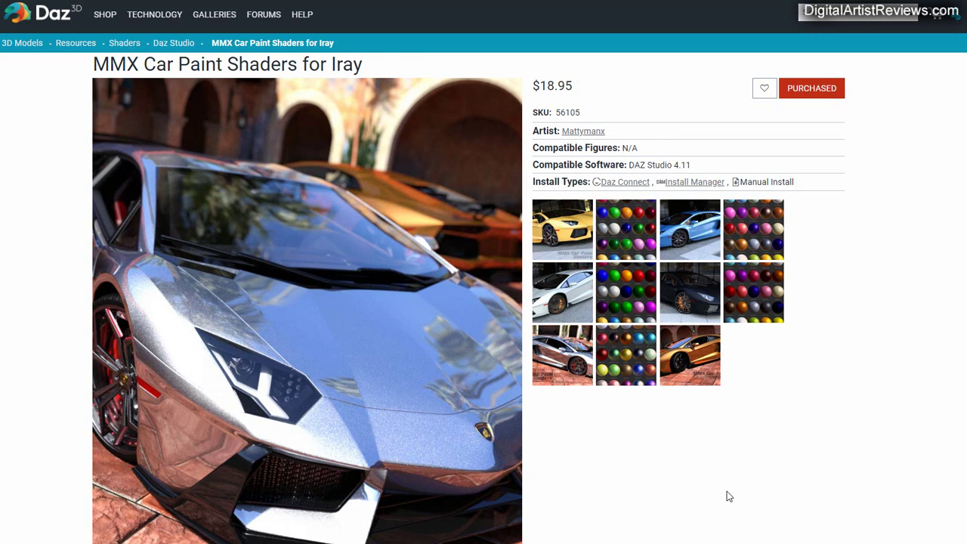
On the Daz 3D web page for MMX Car Paint Shaders for Iray, examine the promo images of glossy, matte and metallic paints
scroll(793, 441, down, 2)
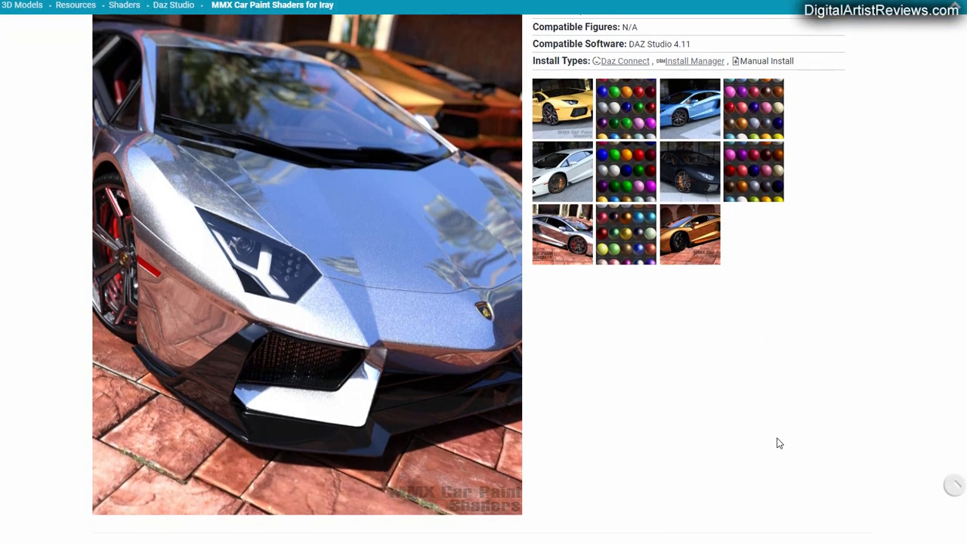
scroll(711, 446, up, 1)
click(563, 167)
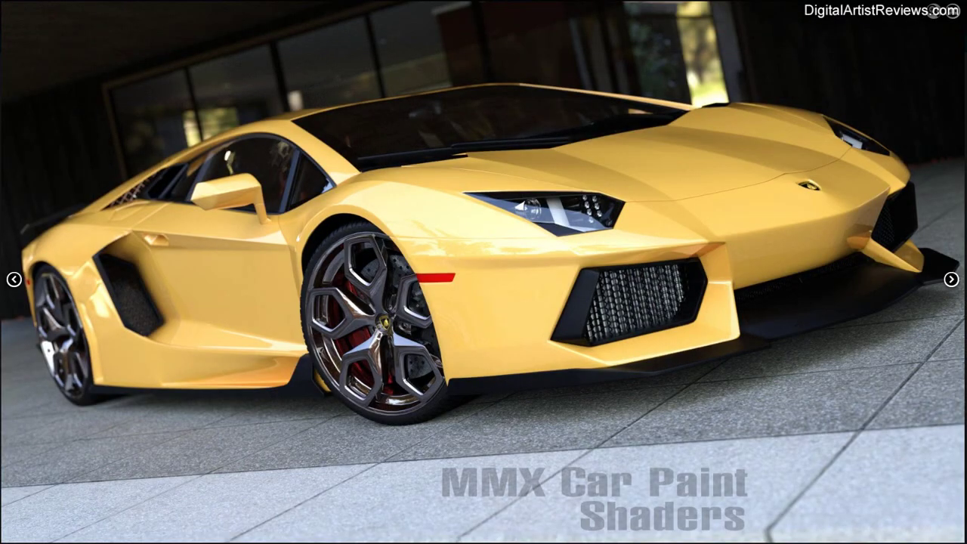
click(952, 279)
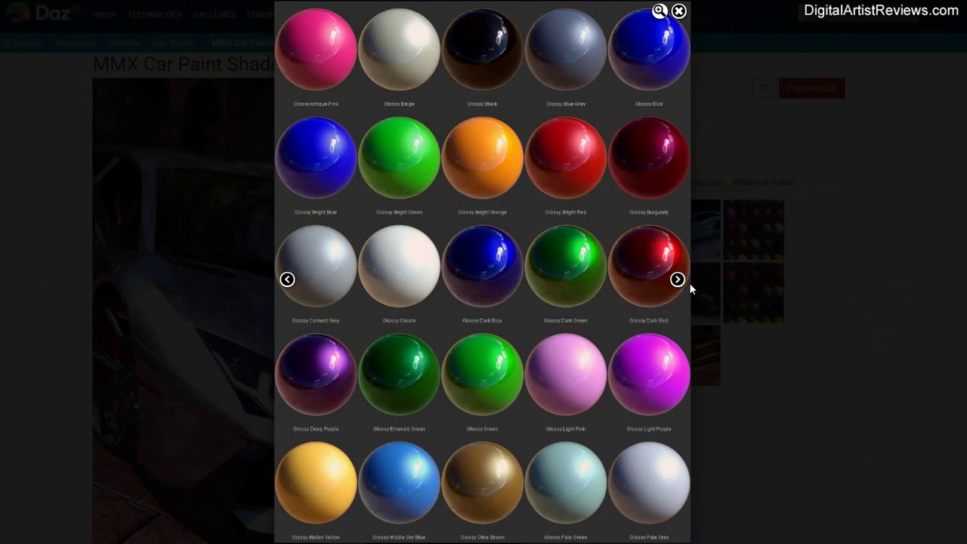
click(678, 280)
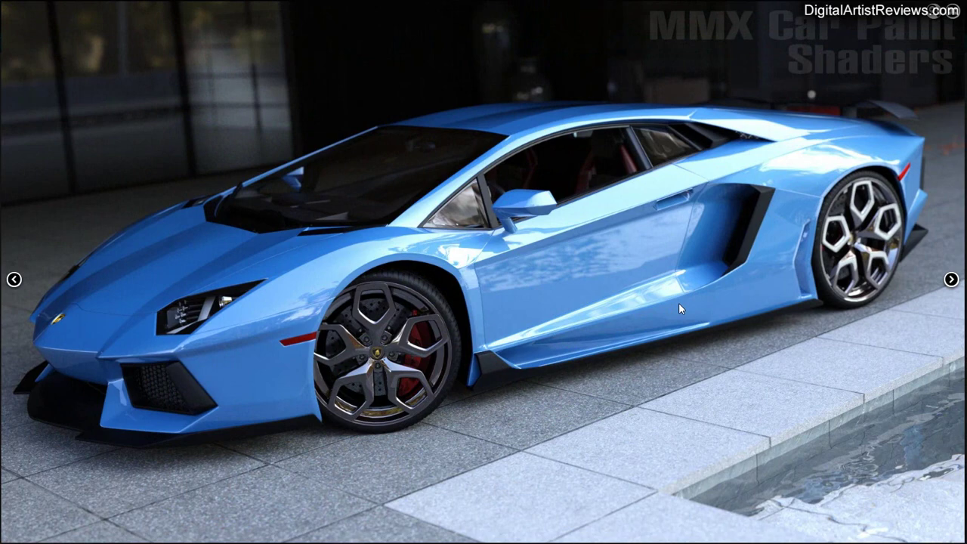
click(951, 280)
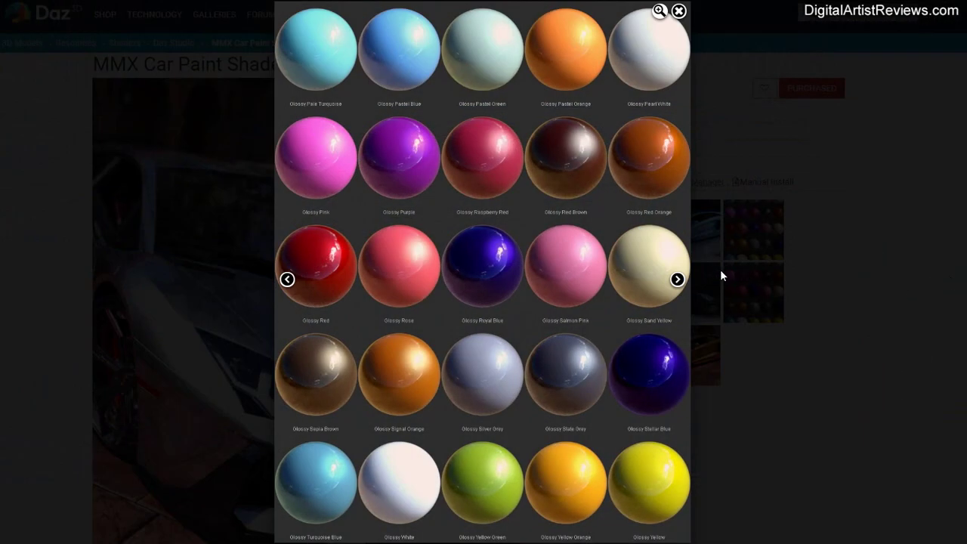
click(678, 280)
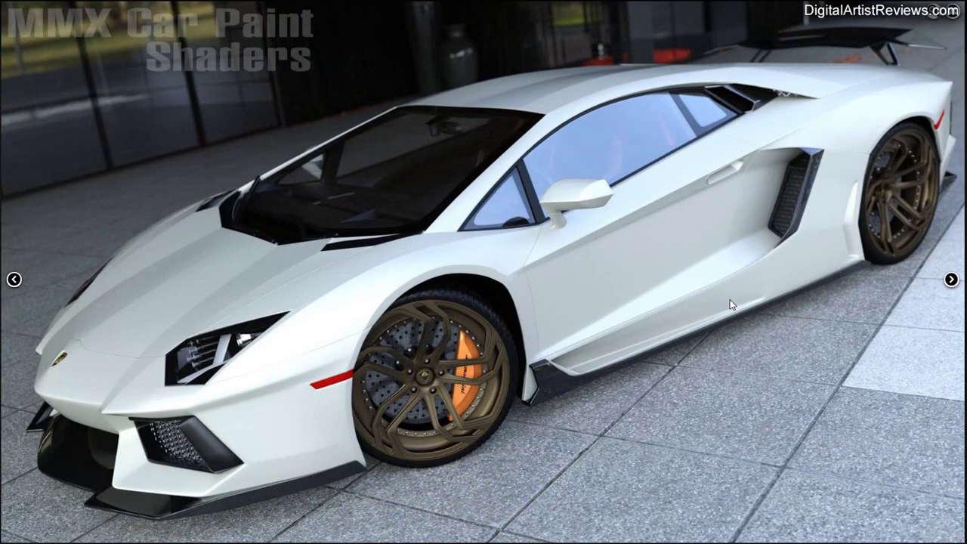
click(952, 280)
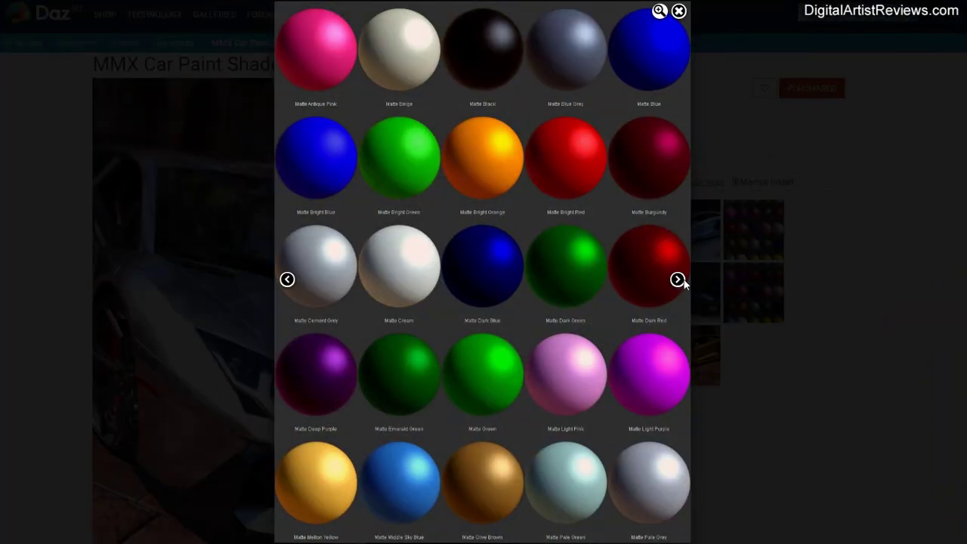
click(678, 280)
click(950, 280)
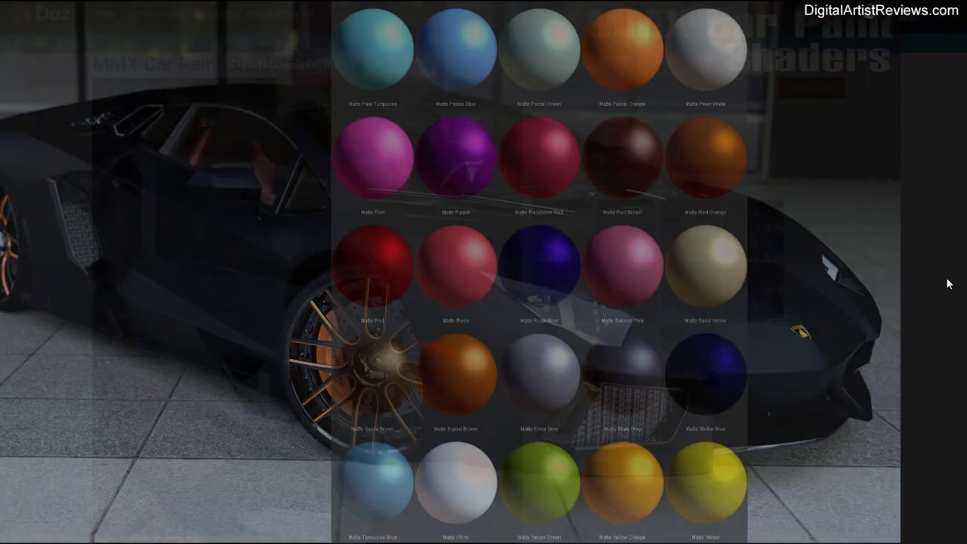
click(678, 279)
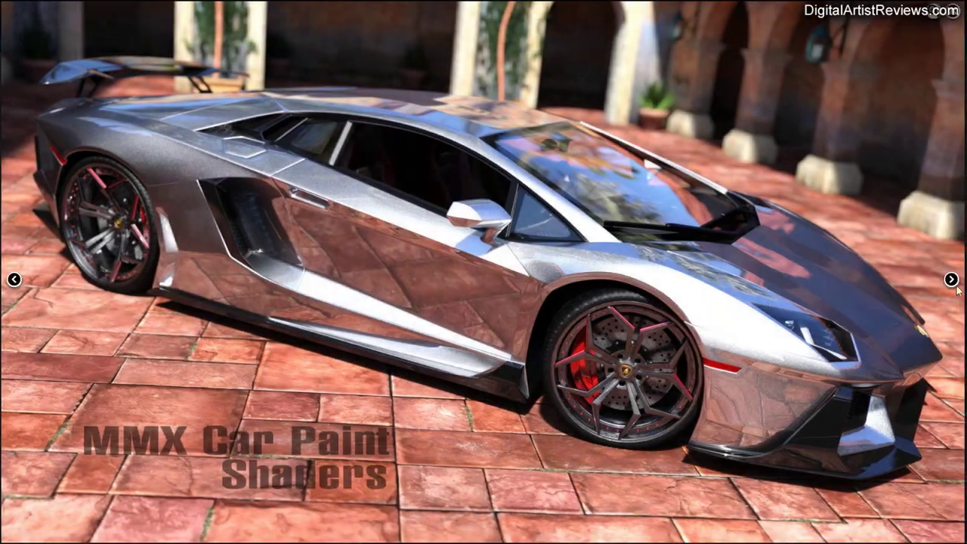
click(956, 17)
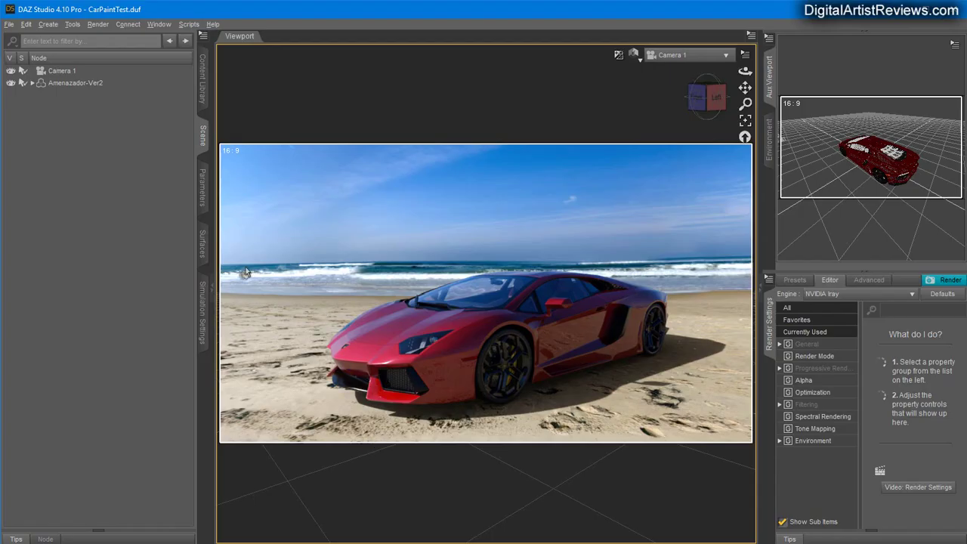
In DAZ Studio, select the Amenazador-Ver2 car's body surfaces 001-01A through 001-13C
click(76, 83)
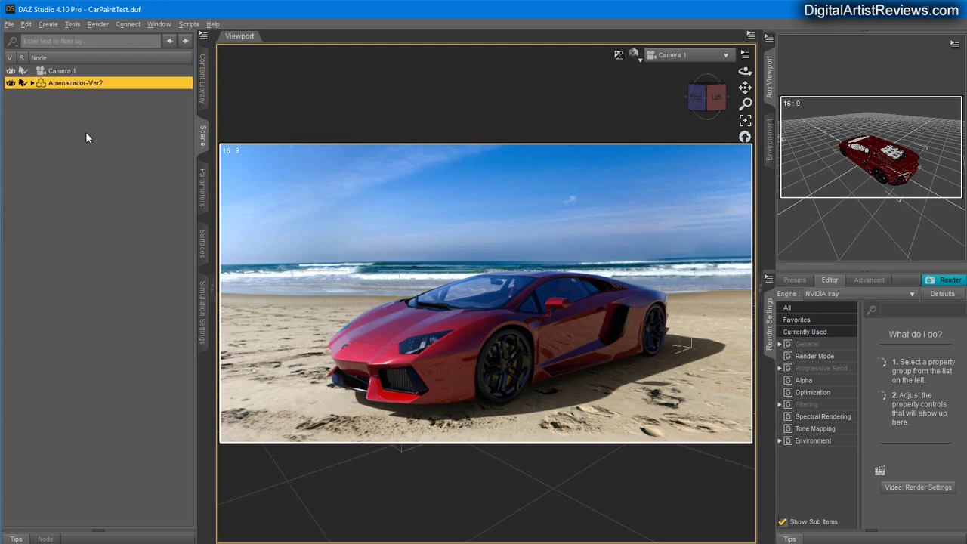
click(203, 243)
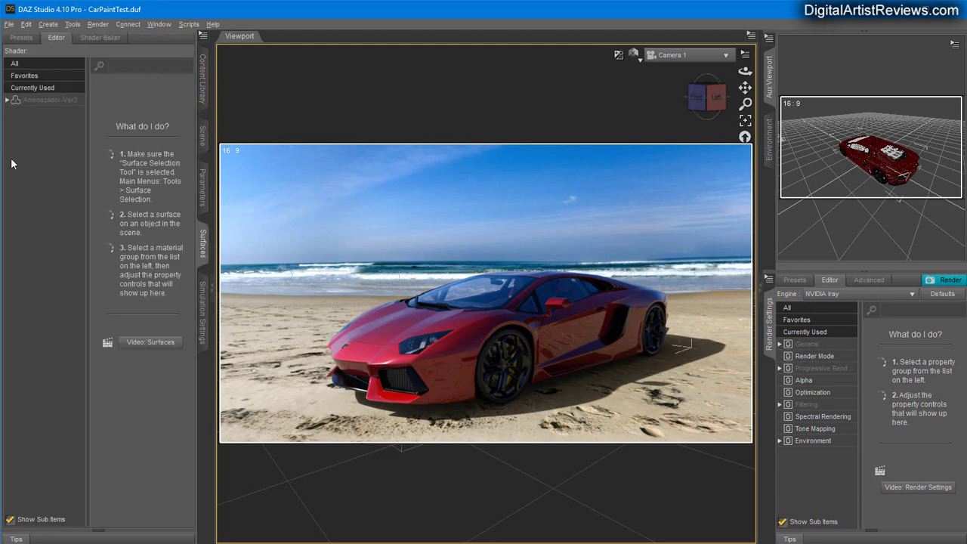
click(7, 100)
click(24, 113)
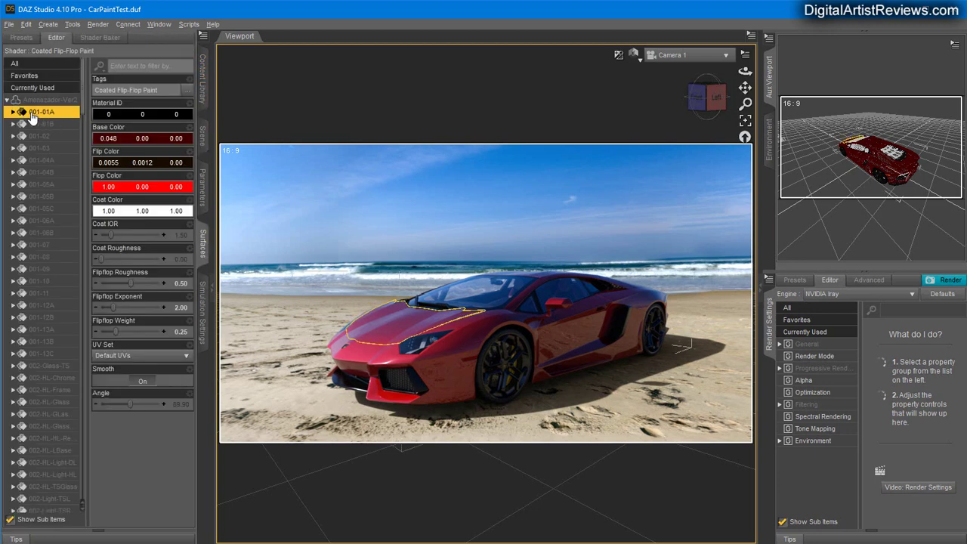
shift+click(43, 355)
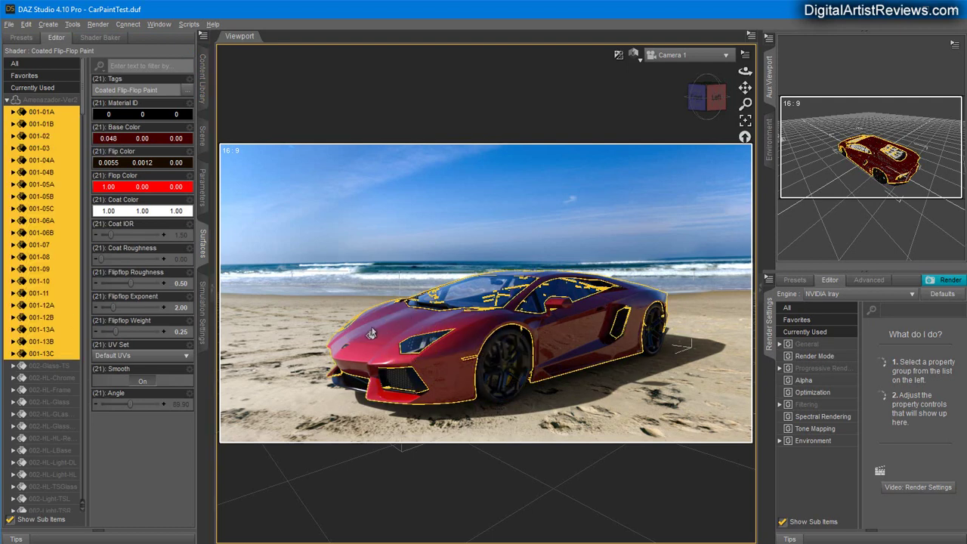
Open the Metallic folder of MMX Car Paint Shaders for Iray among the content library's Iray shader presets
click(202, 139)
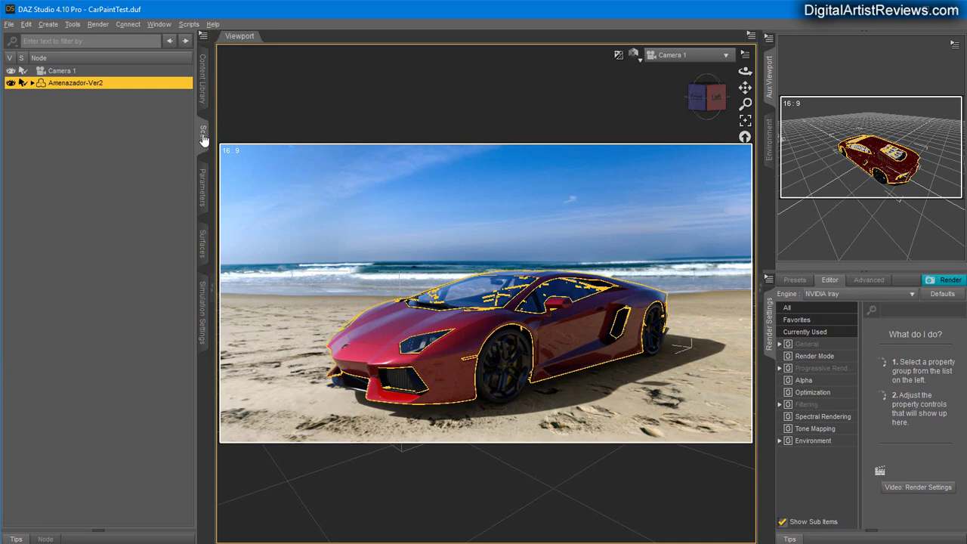
click(202, 79)
drag(165, 262, 57, 264)
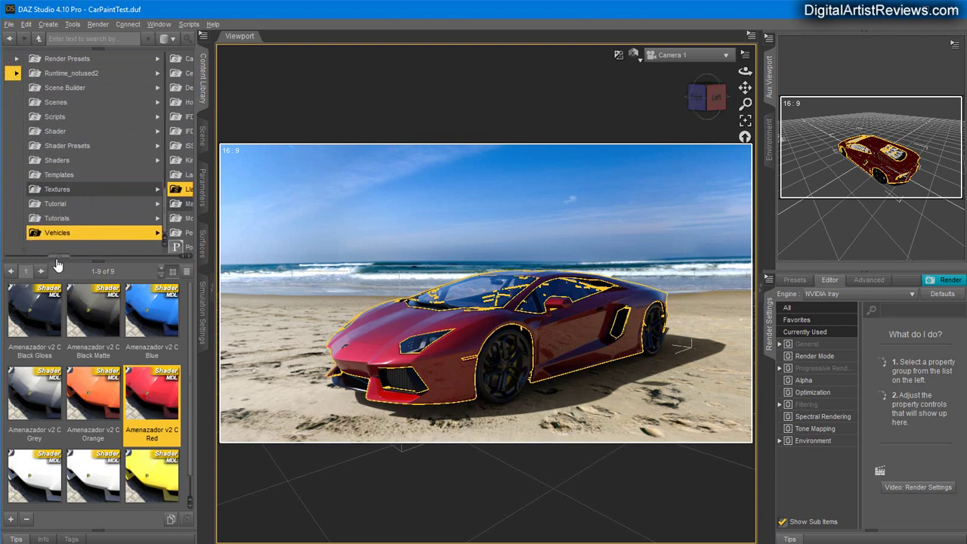
click(64, 164)
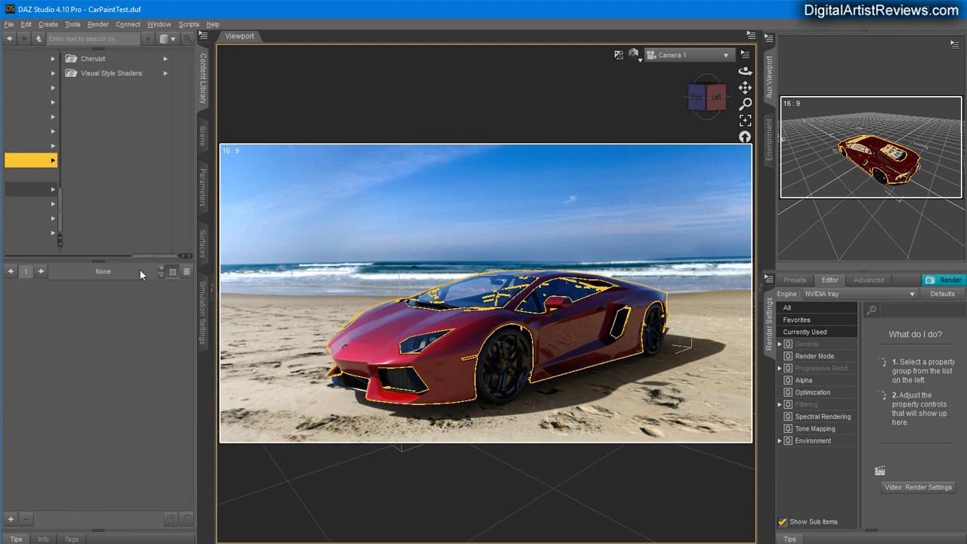
click(45, 146)
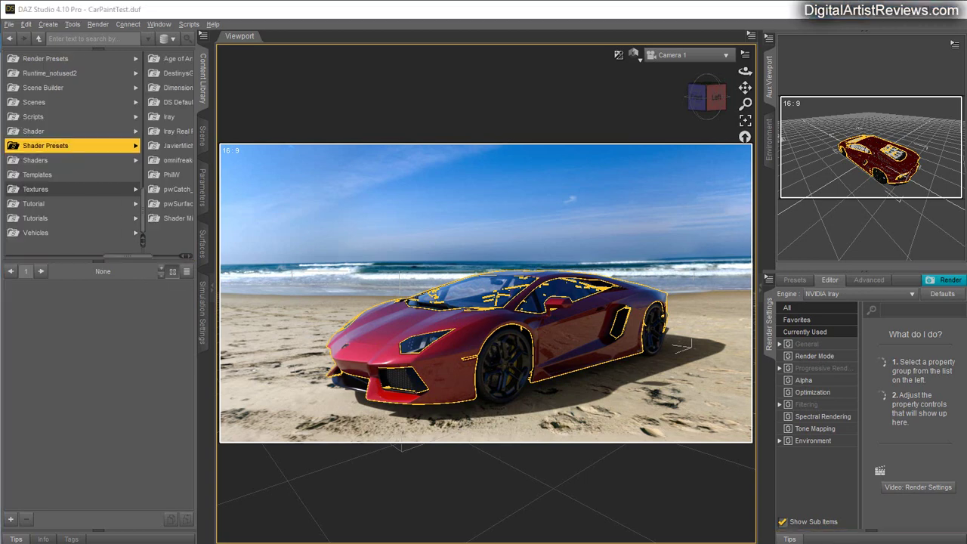
click(156, 121)
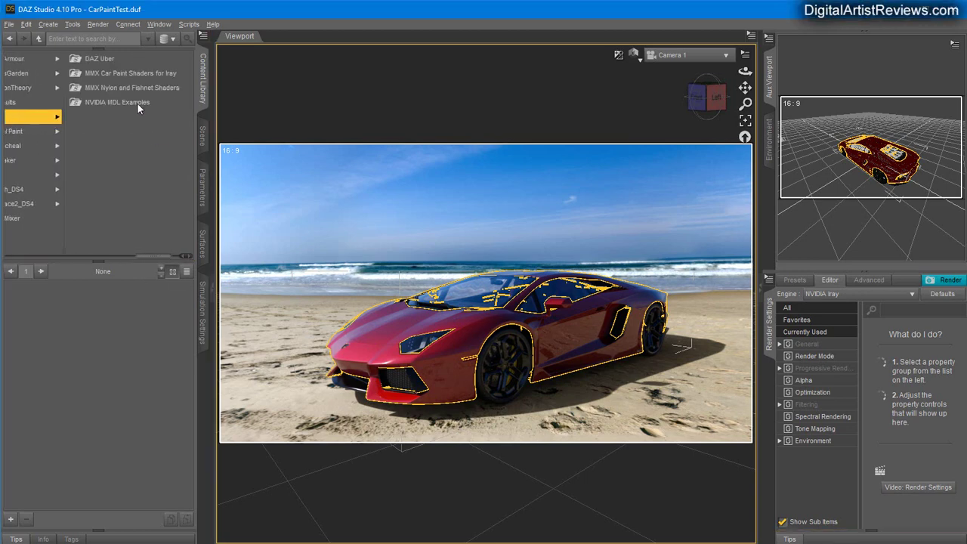
click(105, 74)
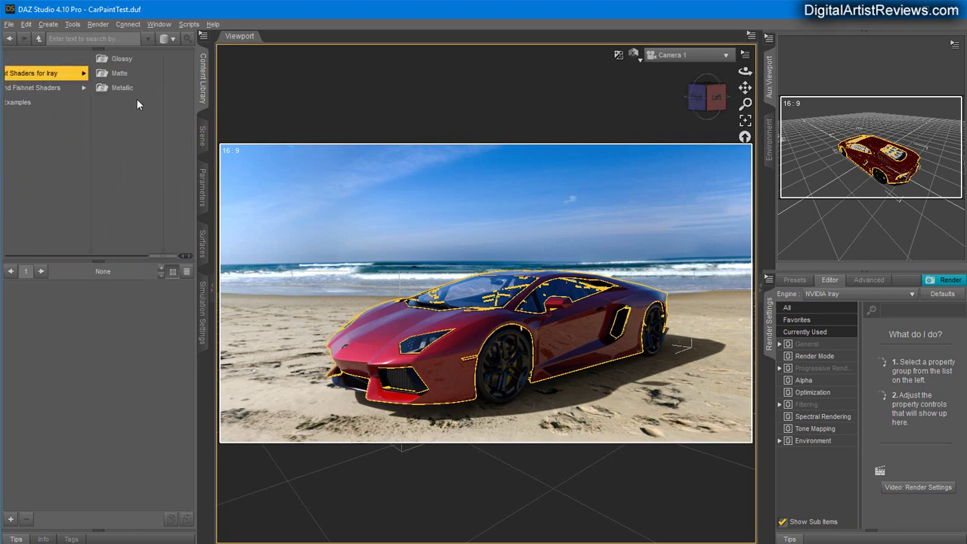
click(120, 89)
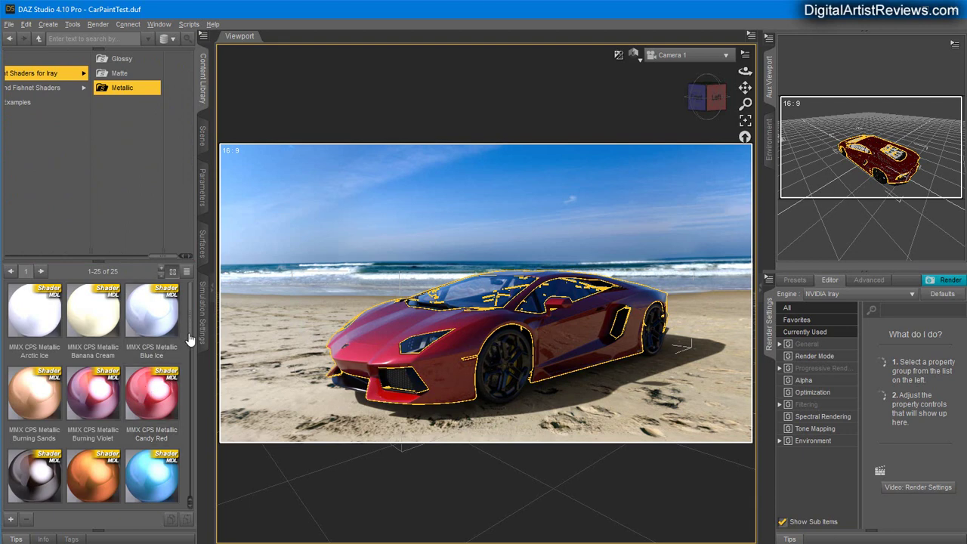
Apply the MMX CPS Metallic Candy Red shader to the selected body surfaces and check the paint from the rear
drag(189, 335, 189, 349)
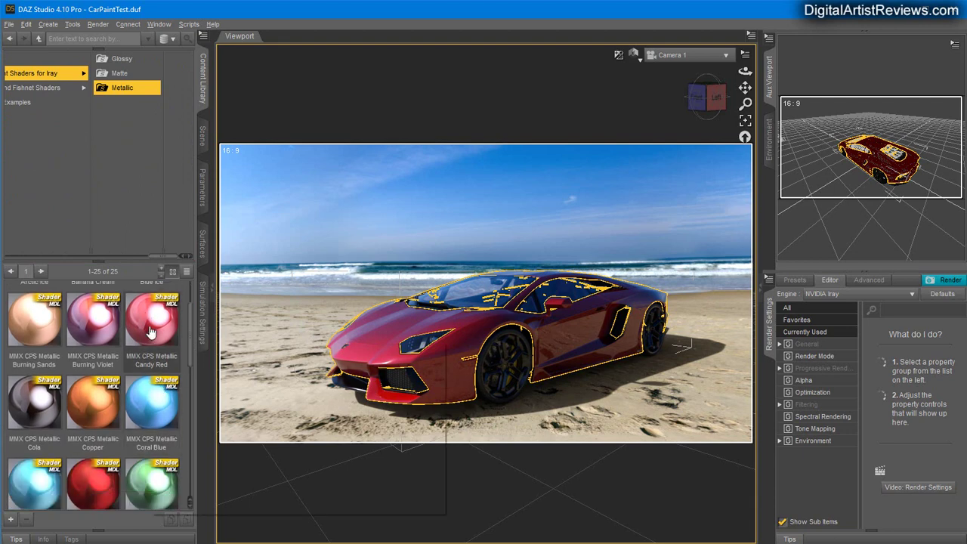
double_click(108, 387)
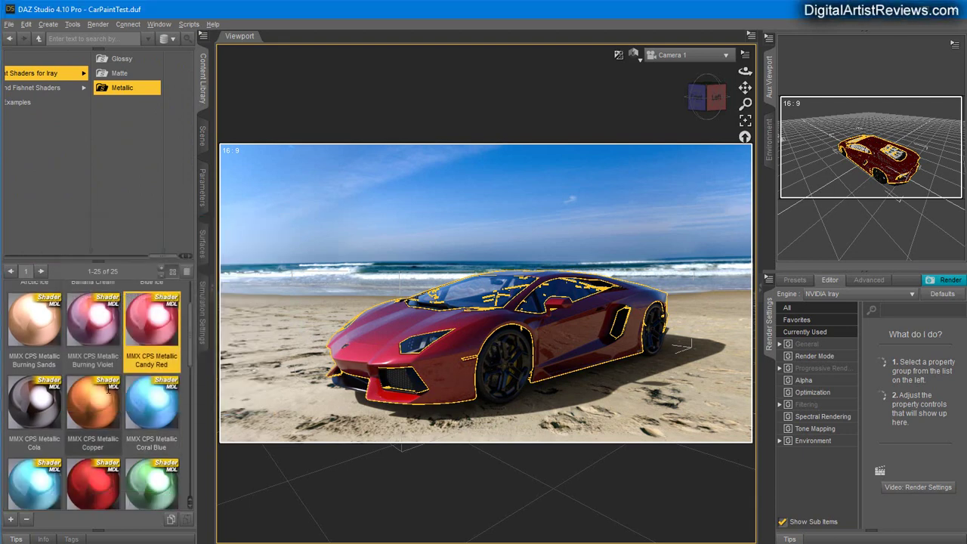
mouse_move(108, 388)
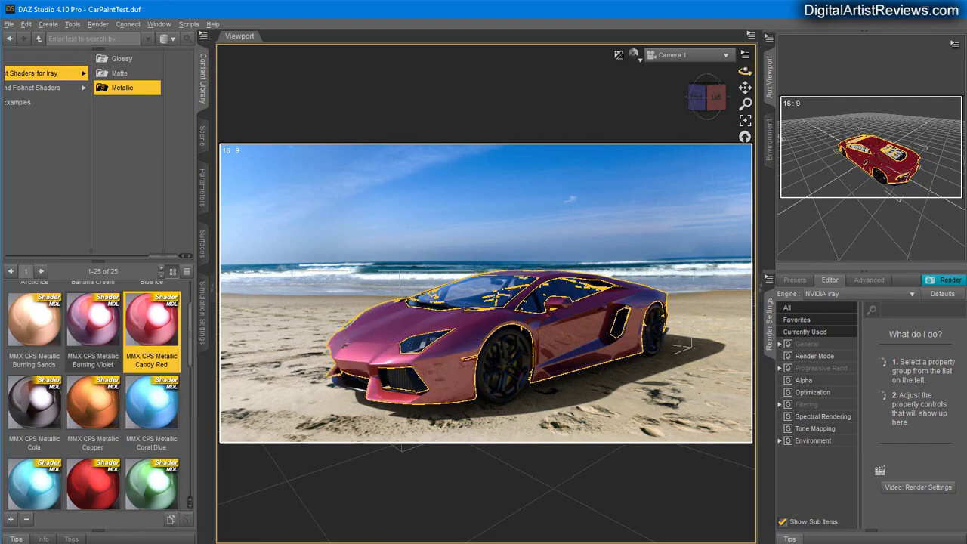
mouse_move(746, 71)
mouse_down()
mouse_move(703, 73)
mouse_move(710, 134)
mouse_move(677, 197)
mouse_up()
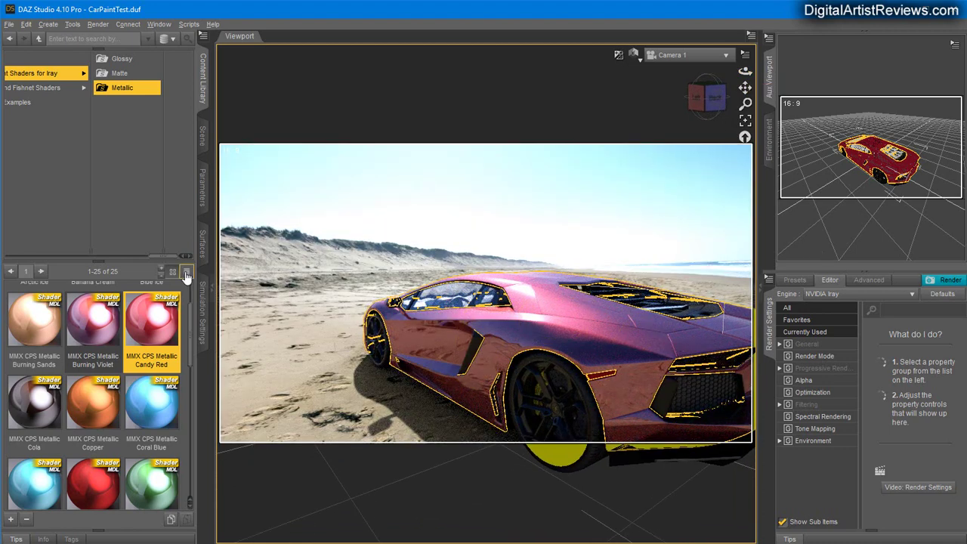
Try the Metallic Coral Blue, Lime Green and Mocha shaders one after another on the selected body surfaces
mouse_move(167, 321)
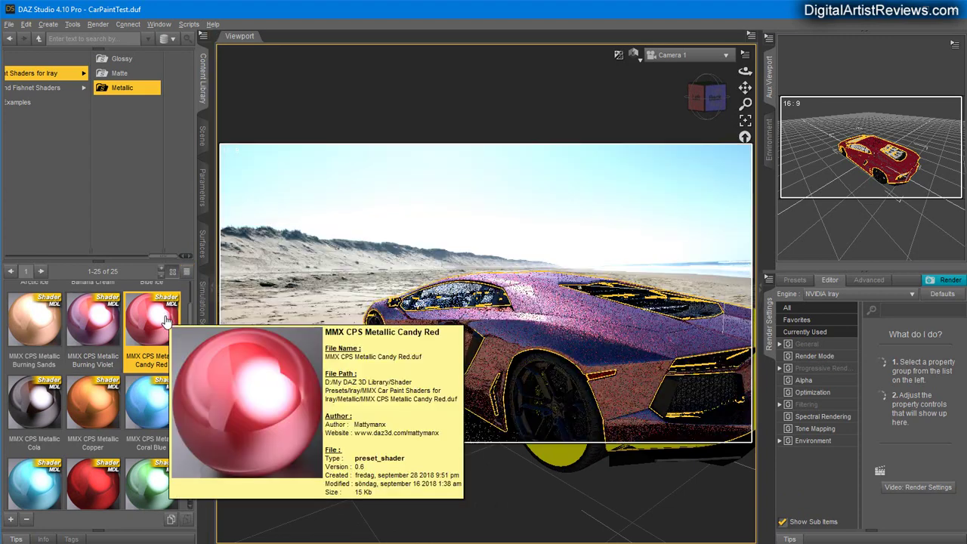
double_click(137, 423)
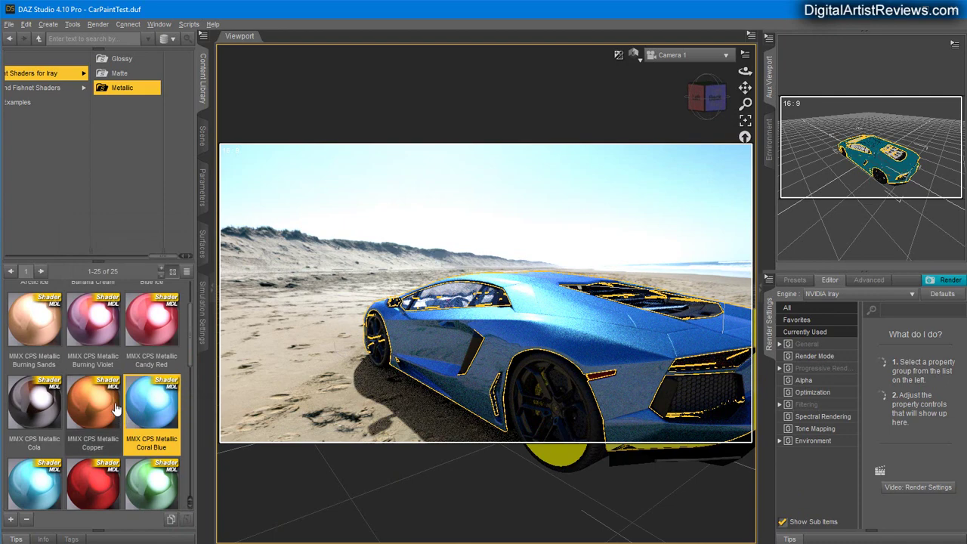
scroll(106, 401, down, 3)
double_click(93, 420)
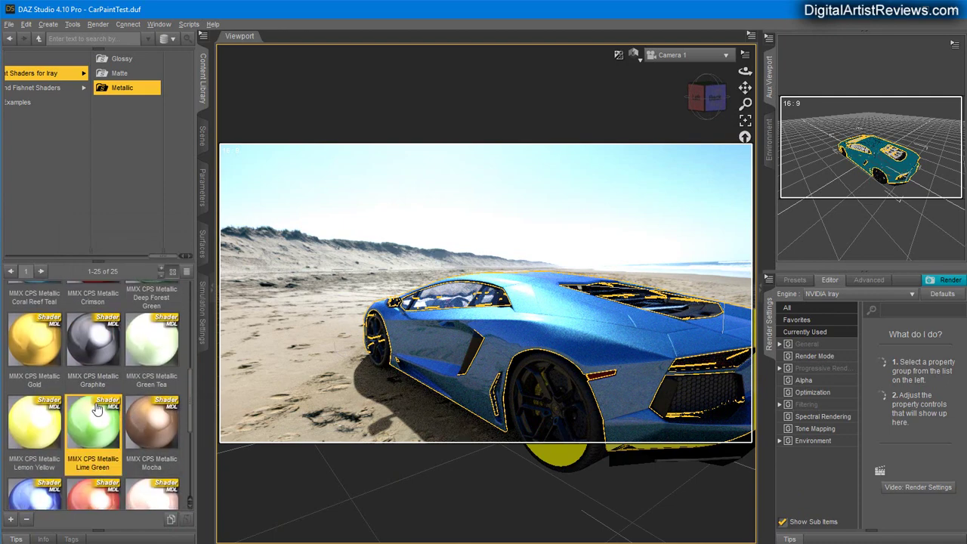
double_click(154, 427)
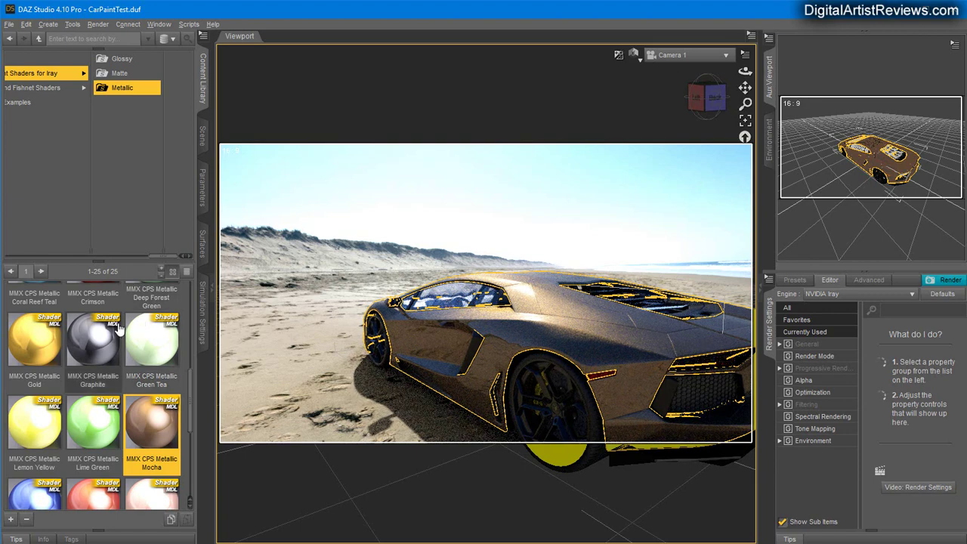
Apply the light red metallic shader directly below Lime Green to the body surfaces and check the paint from the front
double_click(97, 496)
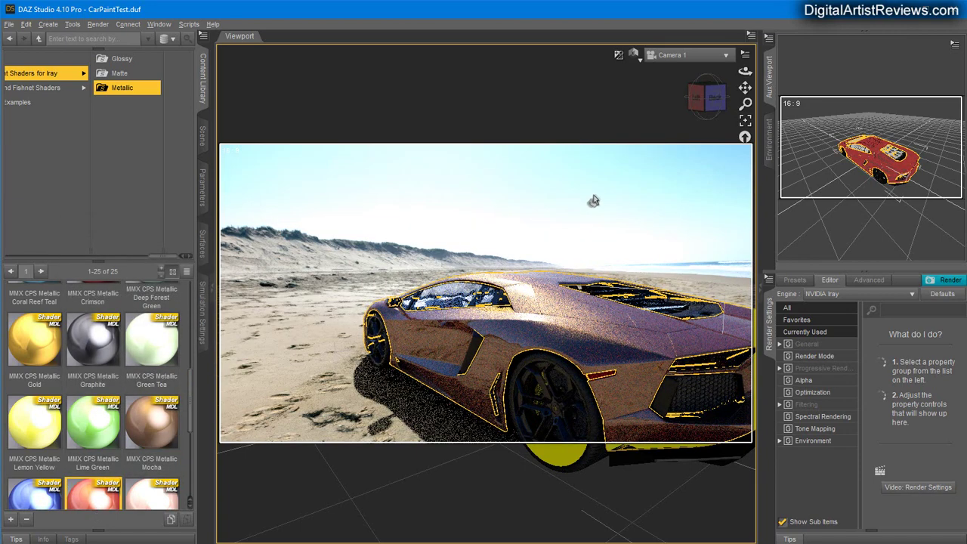
drag(745, 68, 599, 165)
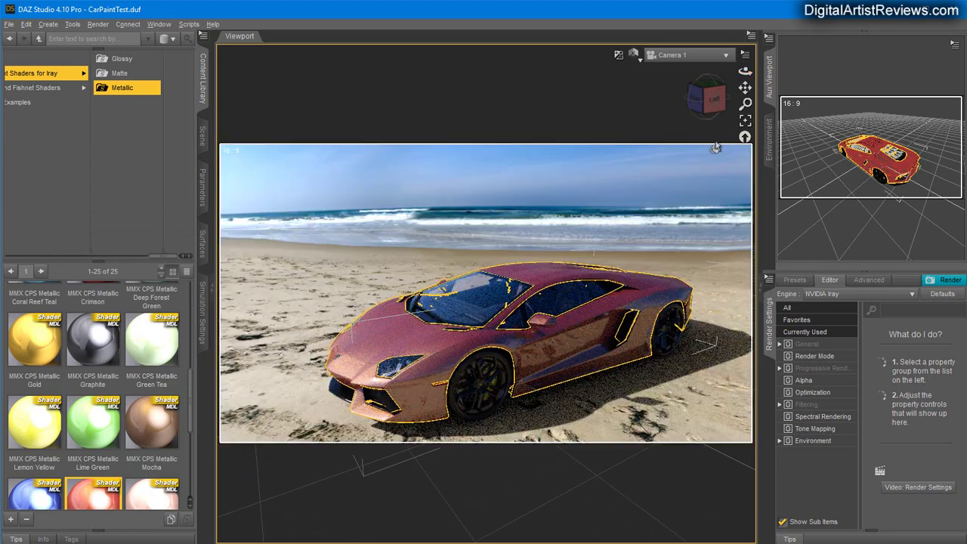
Open the Matte folder and try the Matte Dark Red, Purple and Black shaders one after another on the selected body surfaces
drag(746, 70, 737, 75)
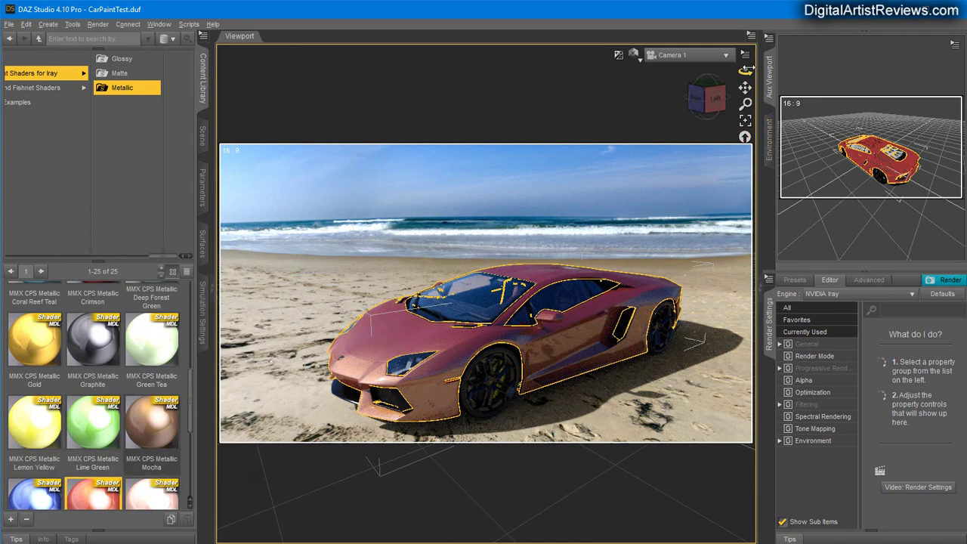
drag(746, 71, 743, 75)
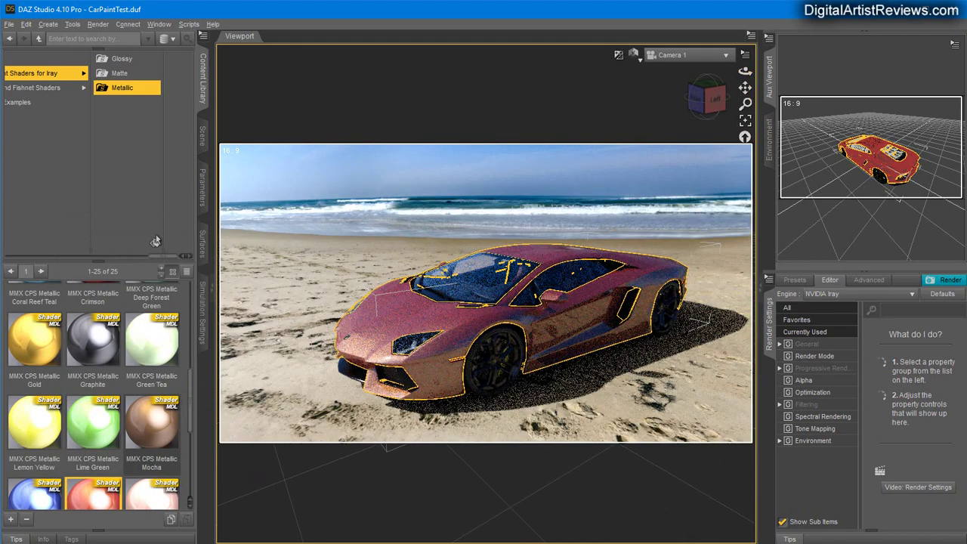
click(120, 73)
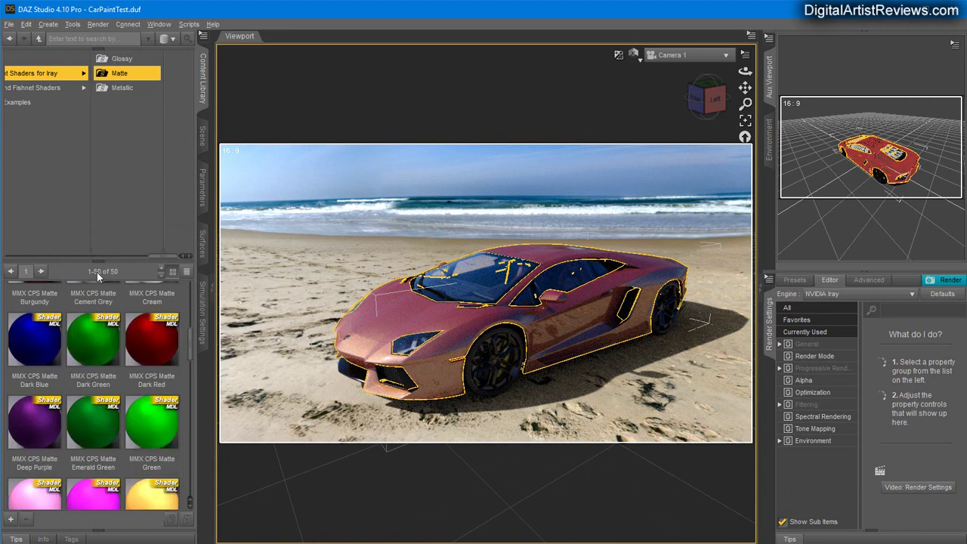
click(149, 357)
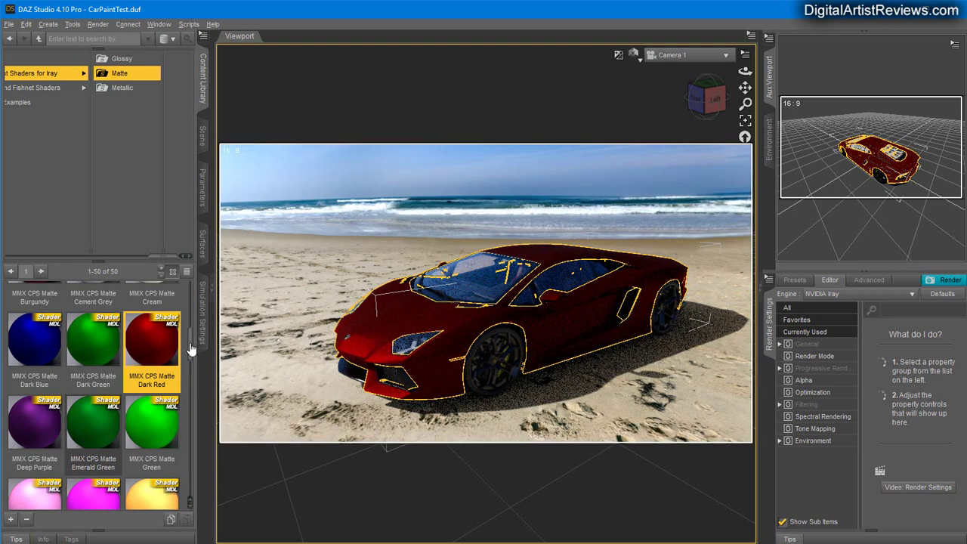
drag(191, 350, 190, 410)
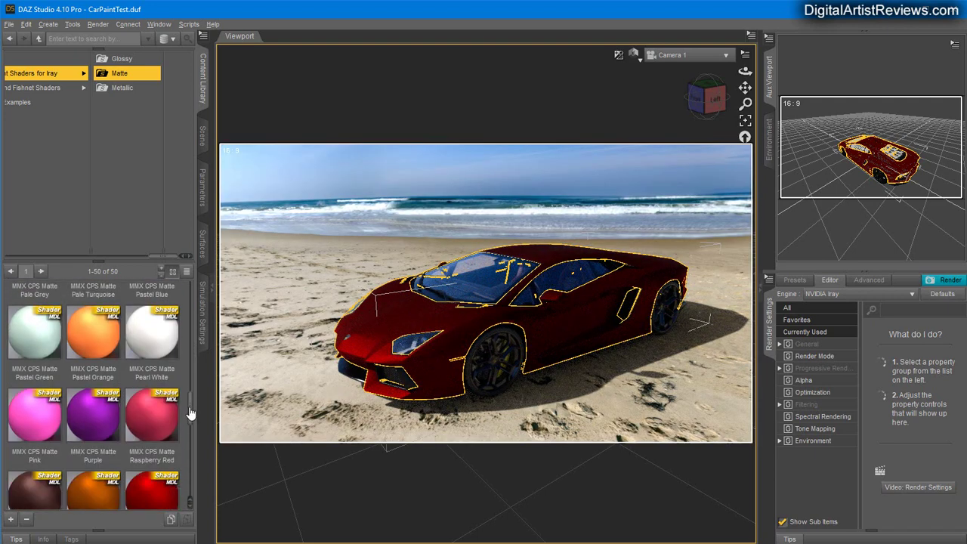
double_click(83, 421)
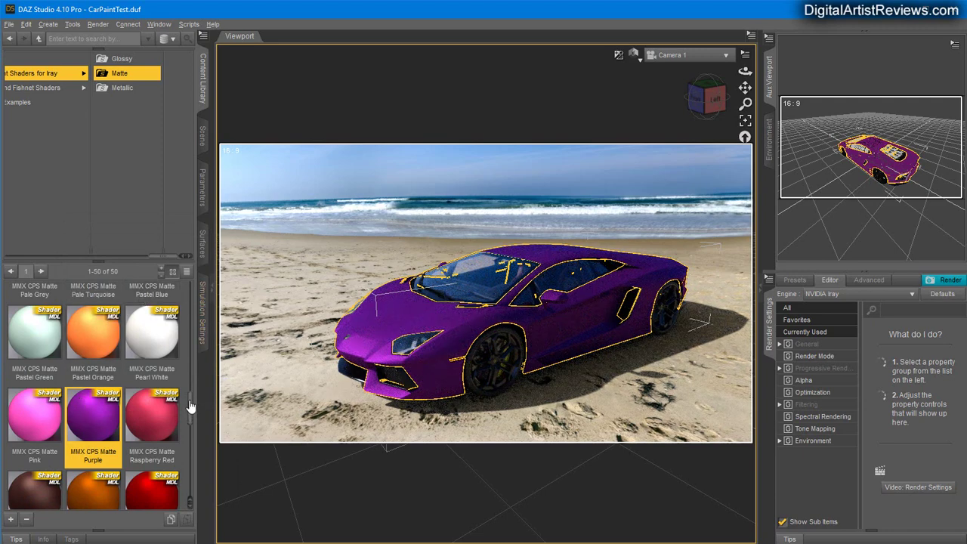
drag(190, 399, 193, 282)
double_click(157, 313)
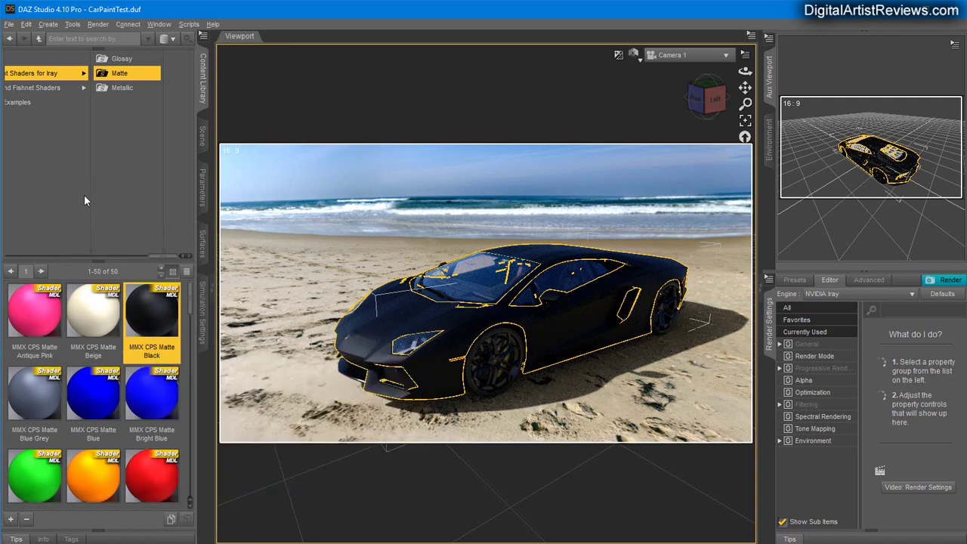
Open the Glossy folder and try Glossy Black, then apply the red glossy shader directly below Bright Blue to the body surfaces
click(123, 61)
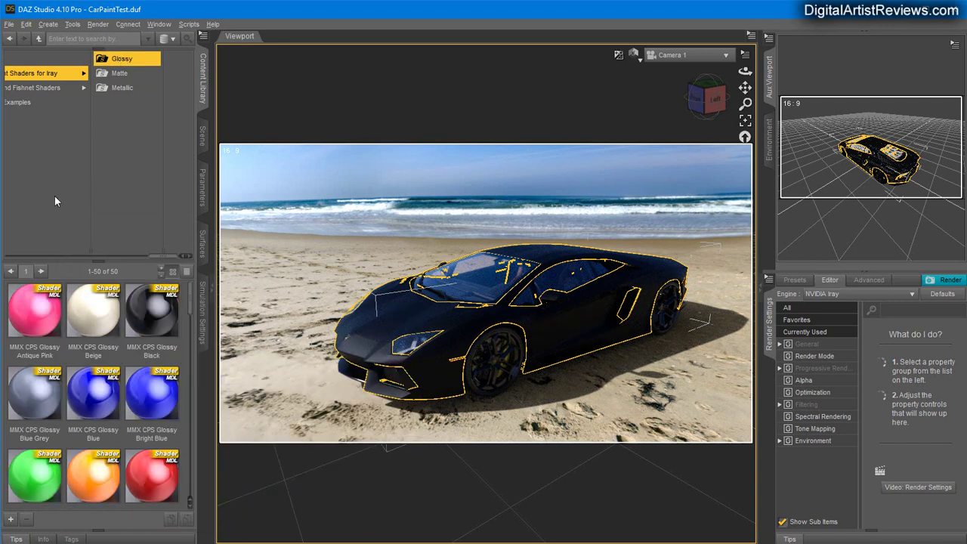
double_click(160, 316)
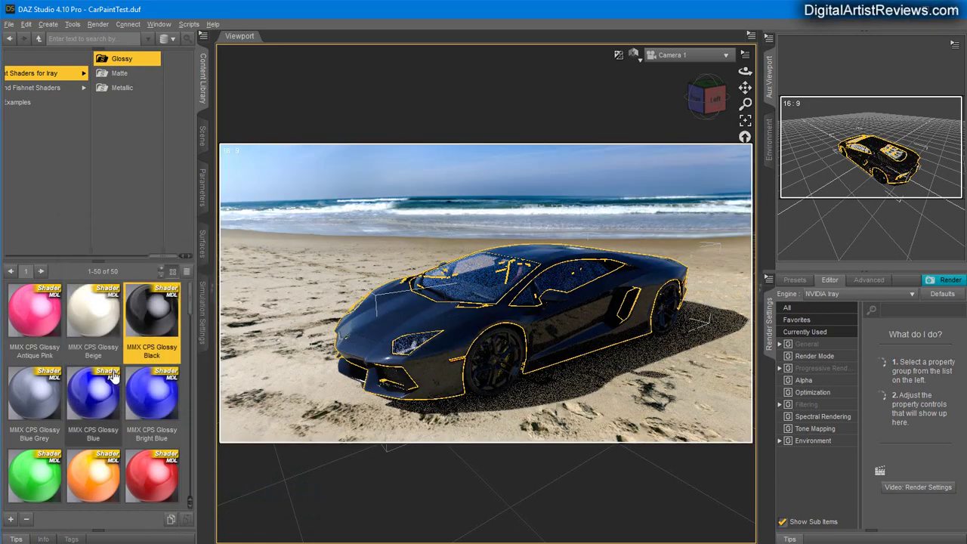
double_click(151, 469)
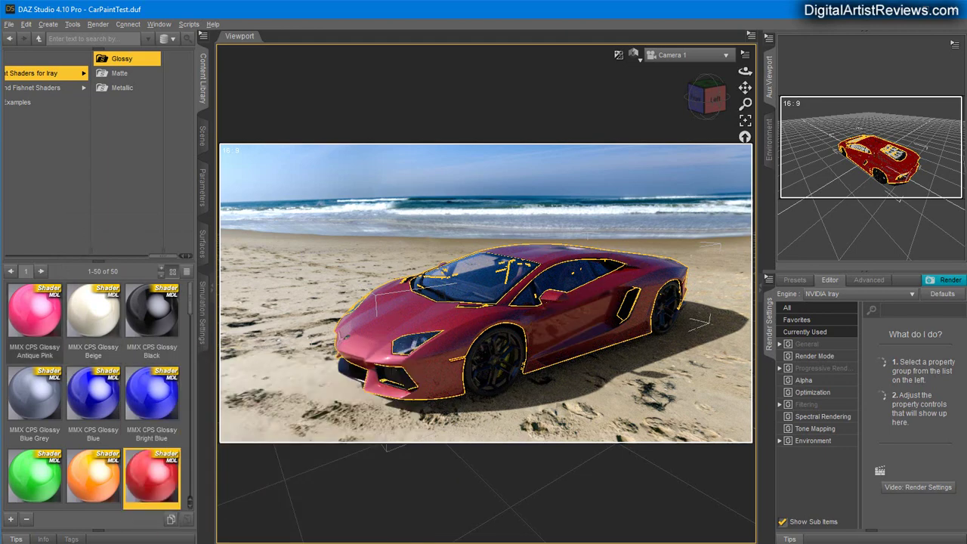
Clear the car's surface selection and inspect the glossy red paint from the front, side and rear
click(202, 134)
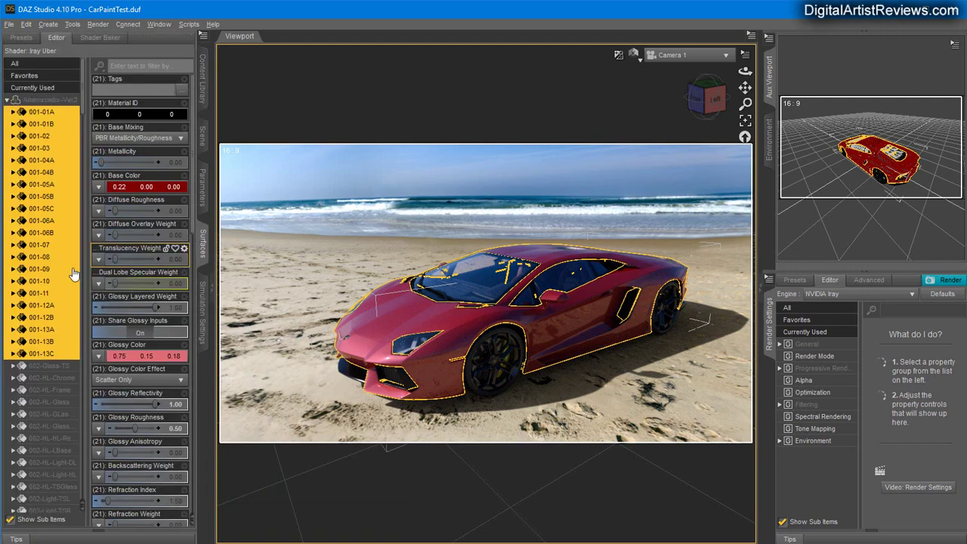
click(7, 101)
click(37, 181)
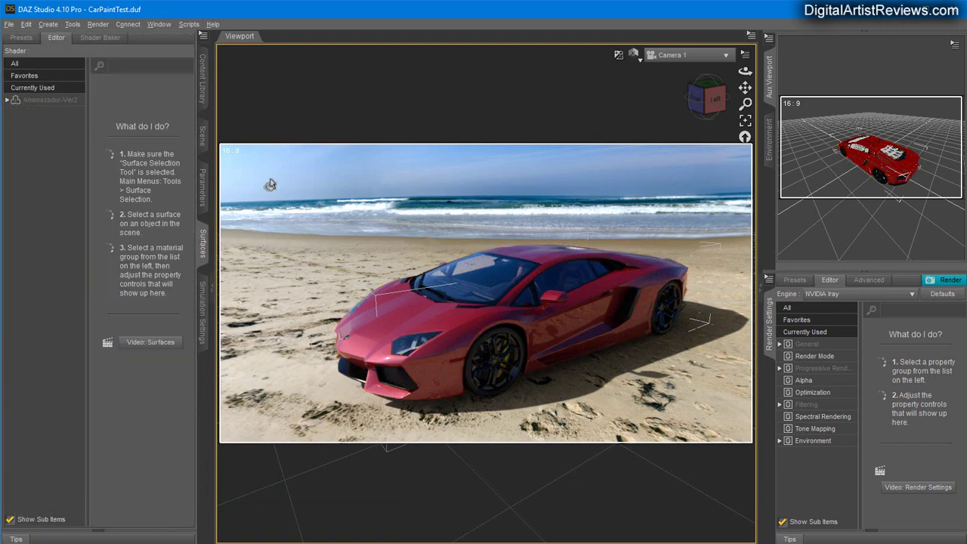
drag(746, 71, 734, 103)
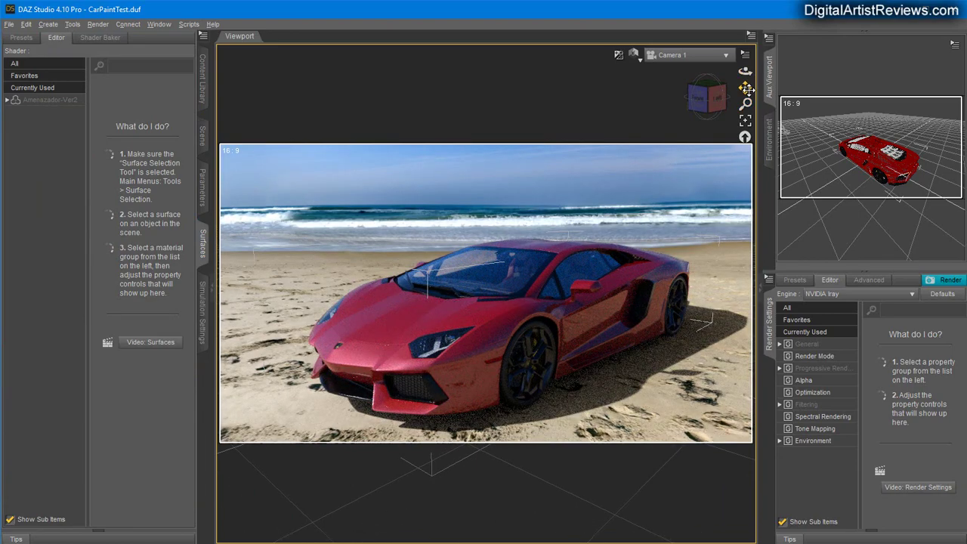
drag(745, 89, 741, 94)
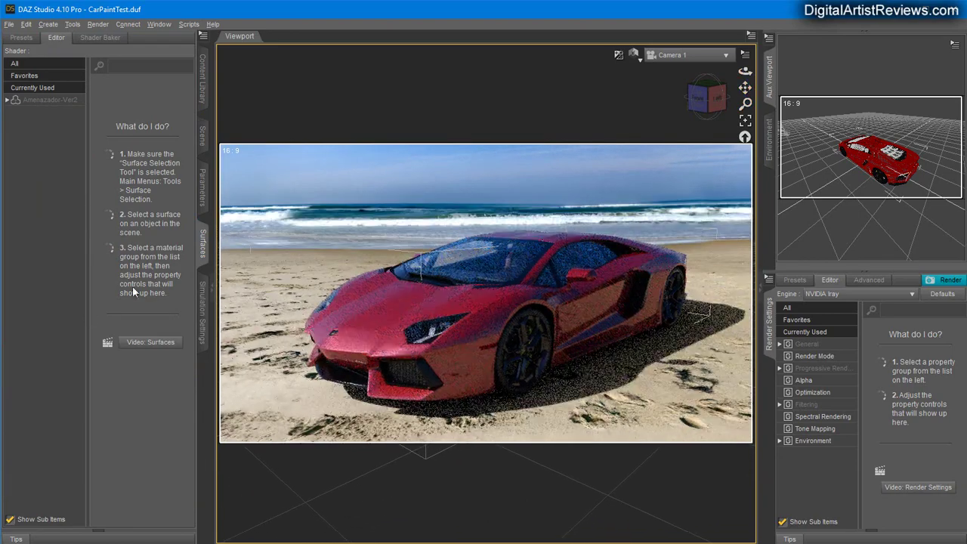
drag(747, 71, 705, 72)
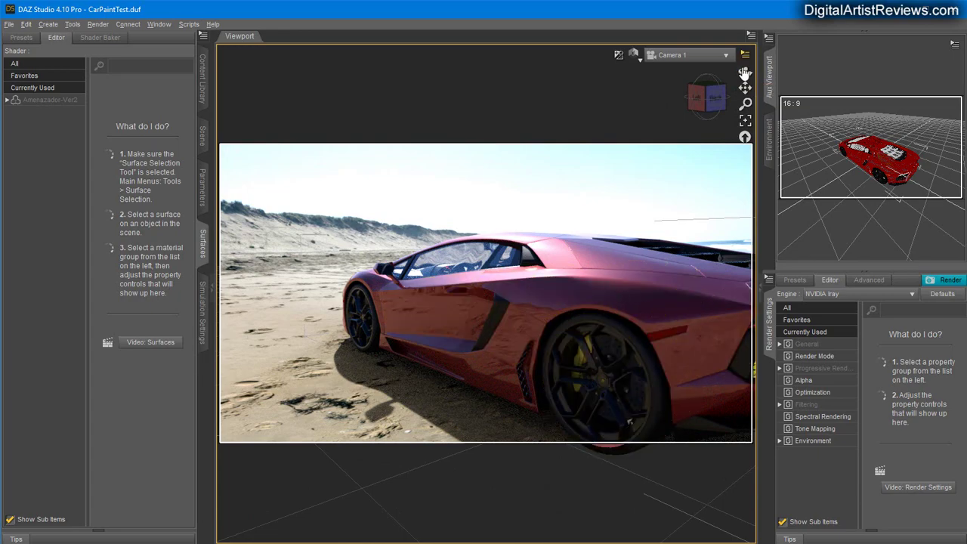
drag(745, 71, 673, 71)
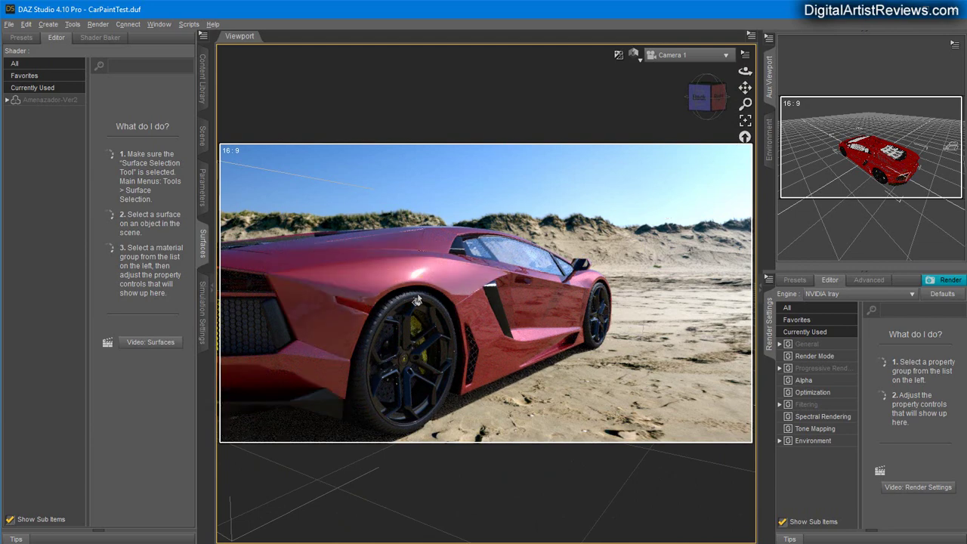
drag(746, 72, 673, 72)
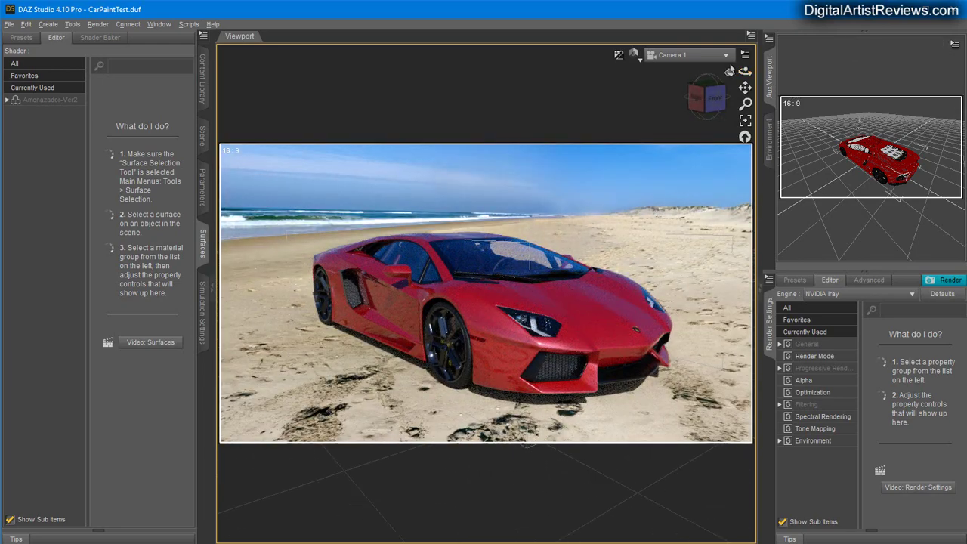
drag(745, 72, 818, 72)
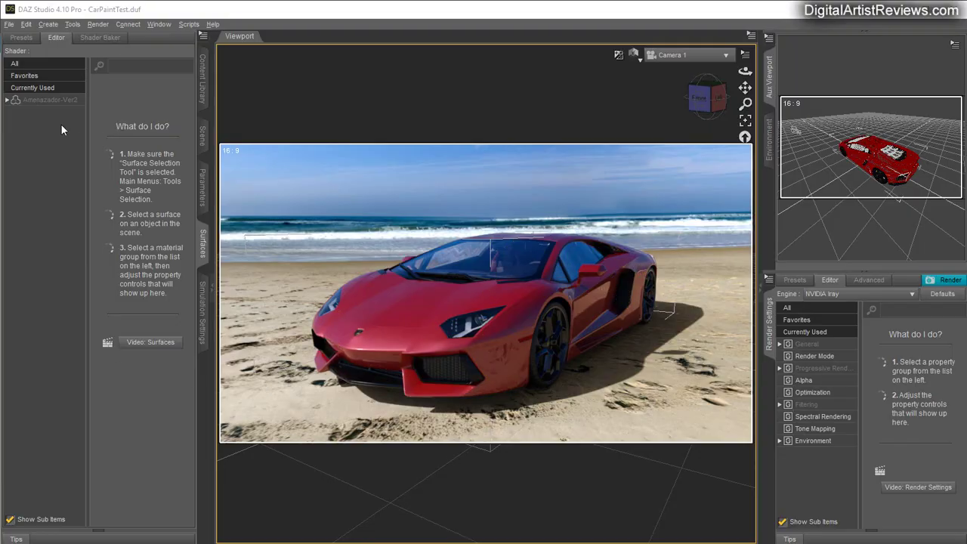
Select only the car's 001-01A surface and examine its base, glossy and top coat settings
click(46, 100)
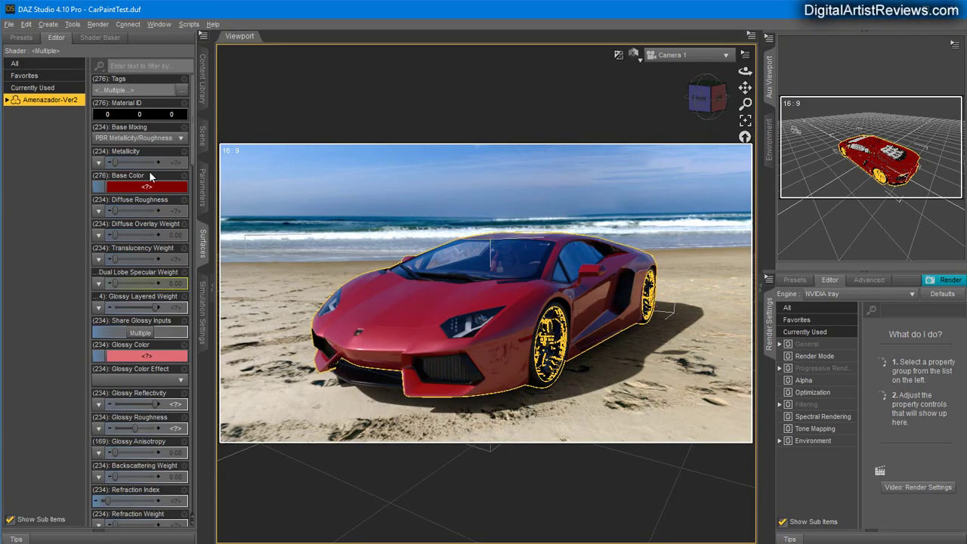
click(203, 203)
click(204, 244)
click(7, 100)
click(41, 113)
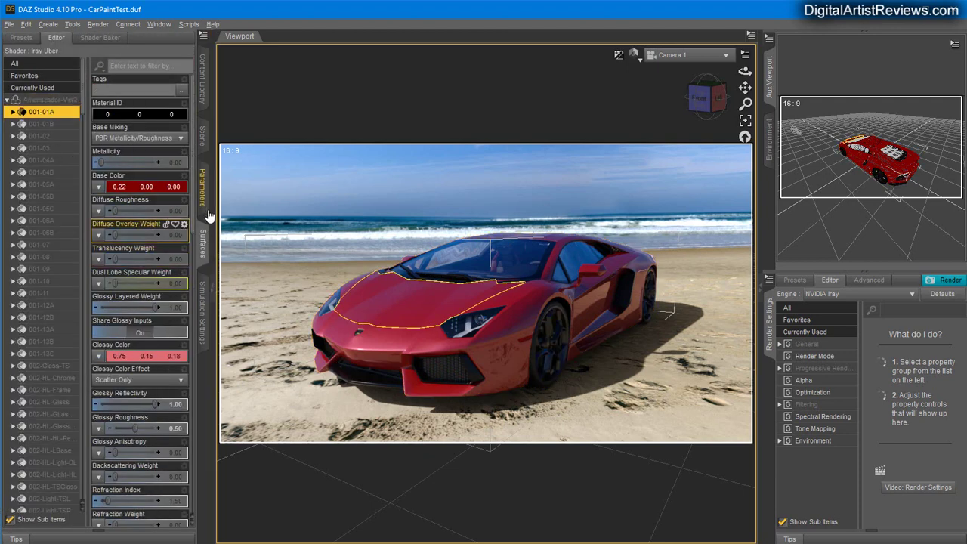
drag(194, 187, 211, 170)
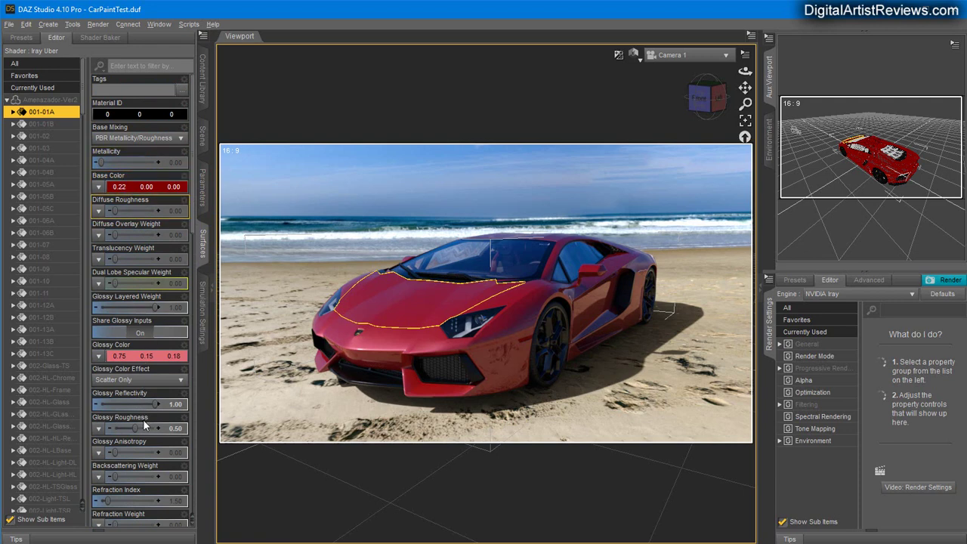
scroll(154, 340, down, 5)
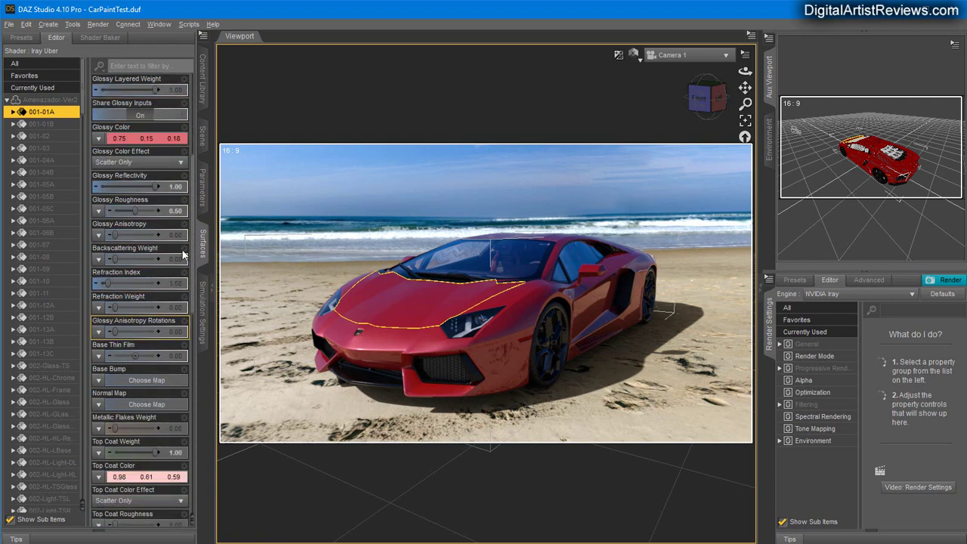
Extend the selection to all body surfaces from 001-01A through 001-13C and return to the content library
click(202, 140)
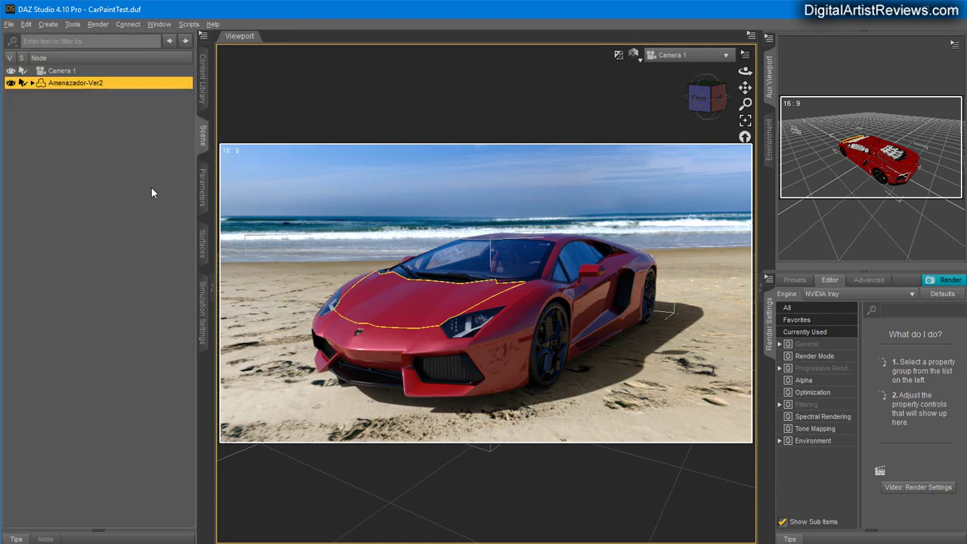
click(200, 243)
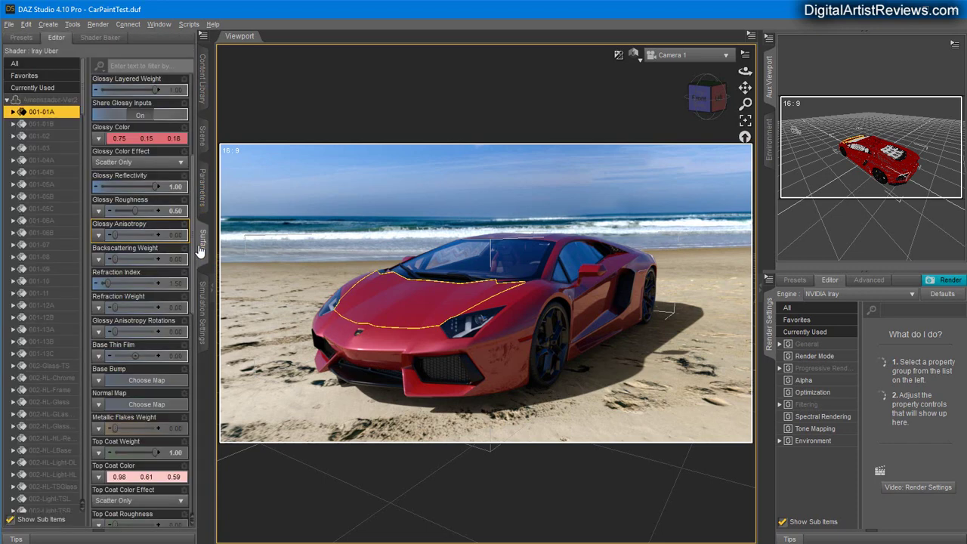
shift+click(50, 354)
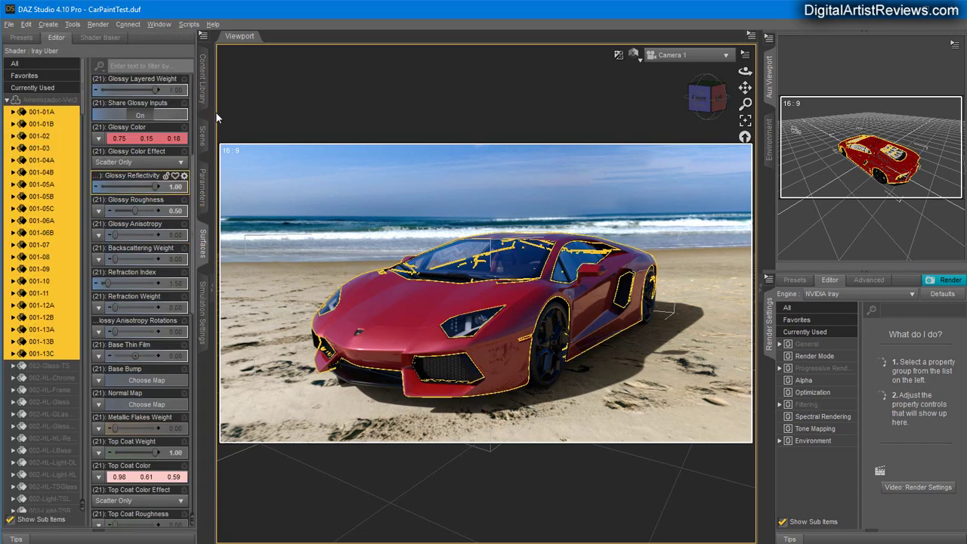
click(202, 79)
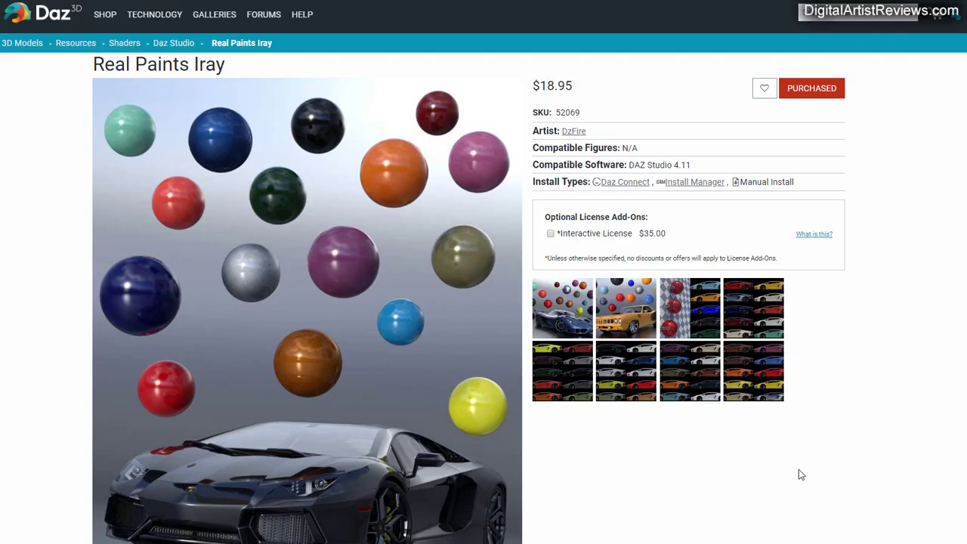
Switch to the Real Paints Iray product page in the Daz 3D store and look through its first three promo images
scroll(785, 449, down, 1)
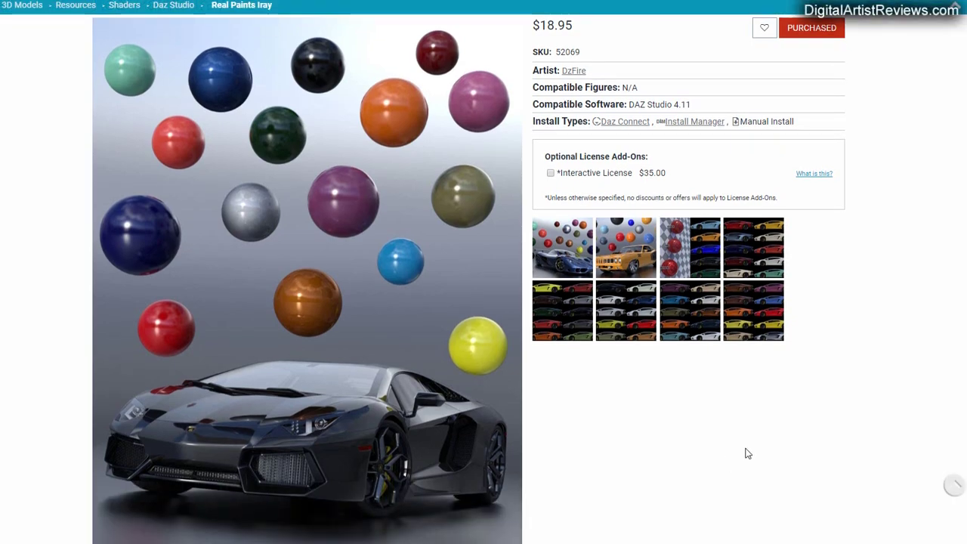
click(565, 255)
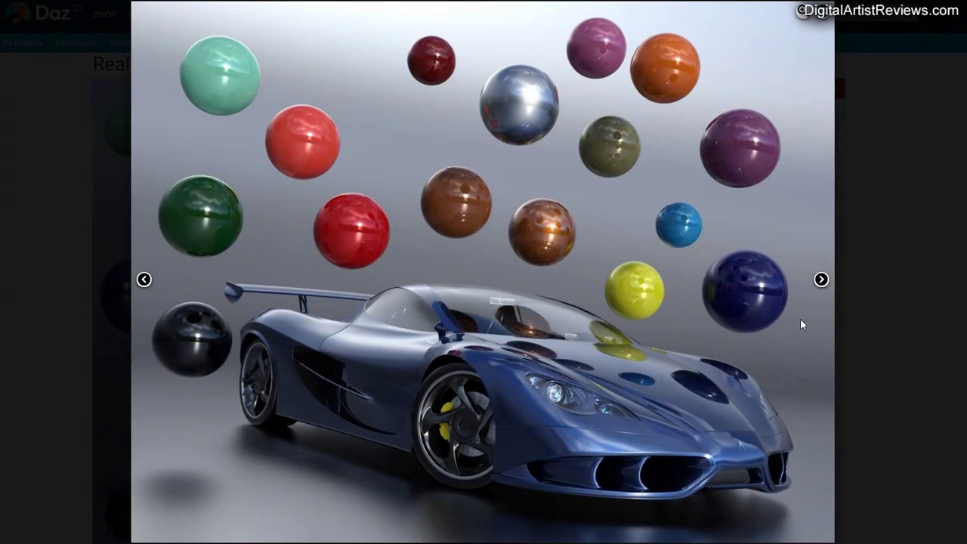
click(821, 279)
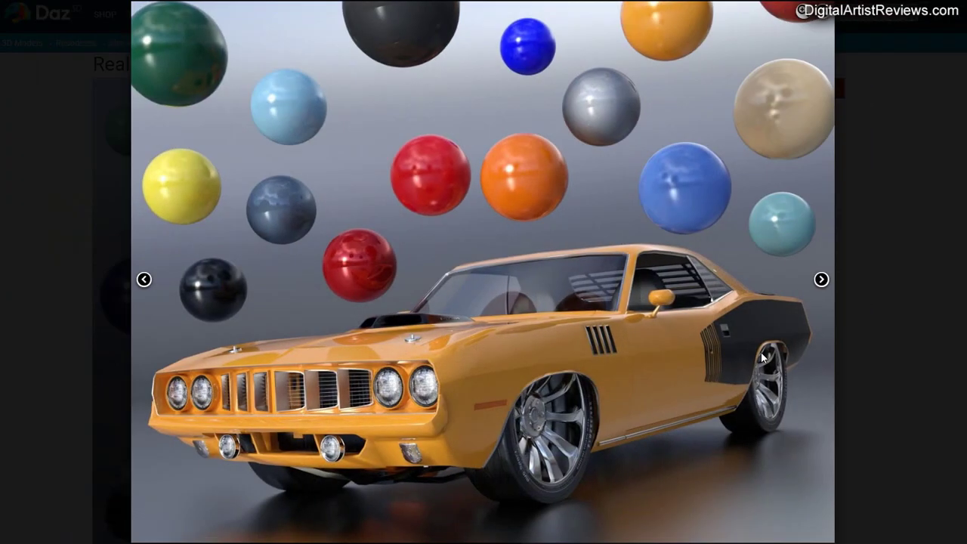
click(824, 281)
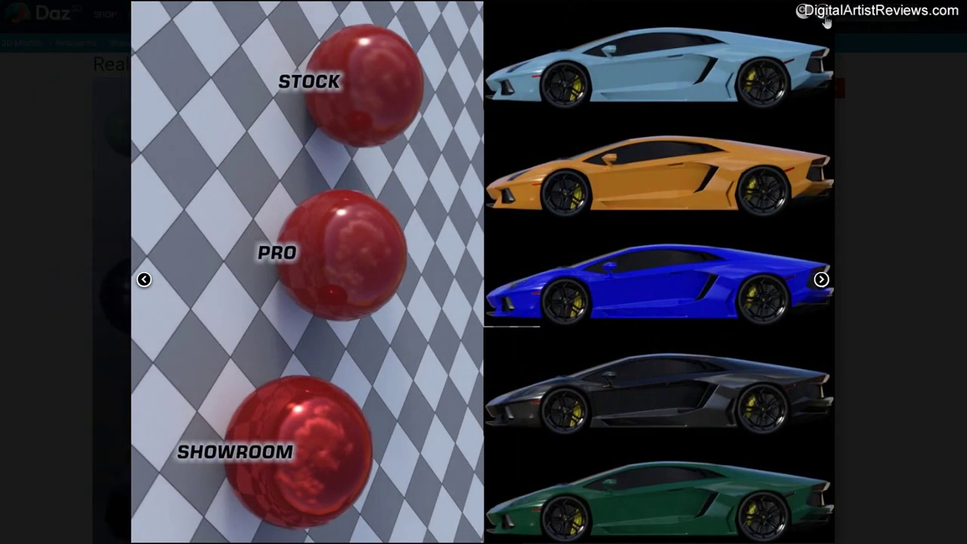
click(838, 35)
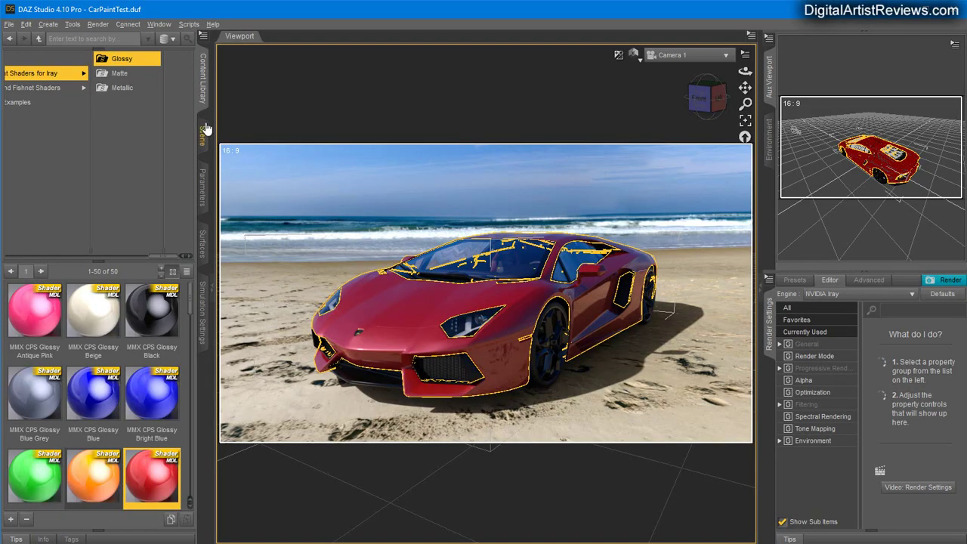
Back in DAZ Studio, open the Stock folder of Iray Real Paint among the content library's shader presets
drag(153, 262, 96, 269)
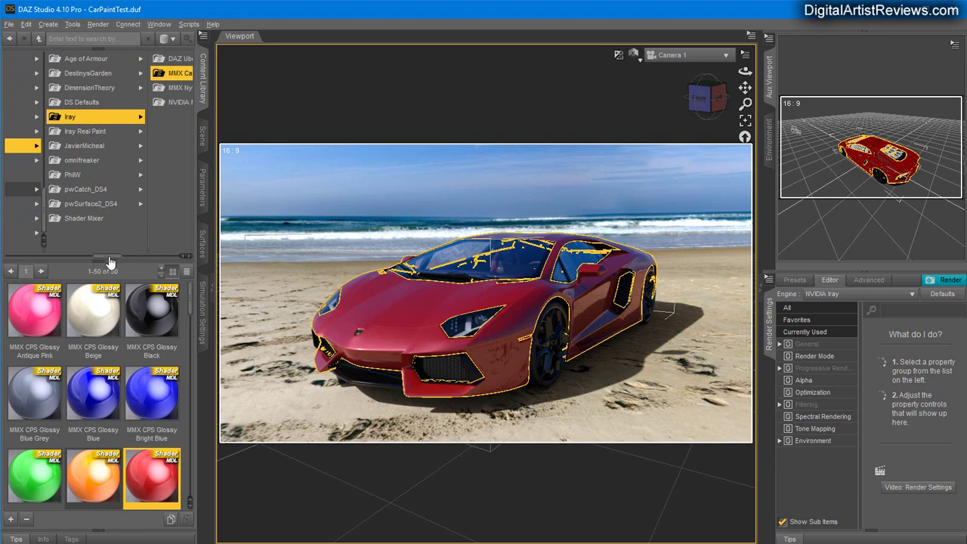
mouse_move(109, 263)
mouse_down()
mouse_move(84, 265)
mouse_move(101, 271)
mouse_up()
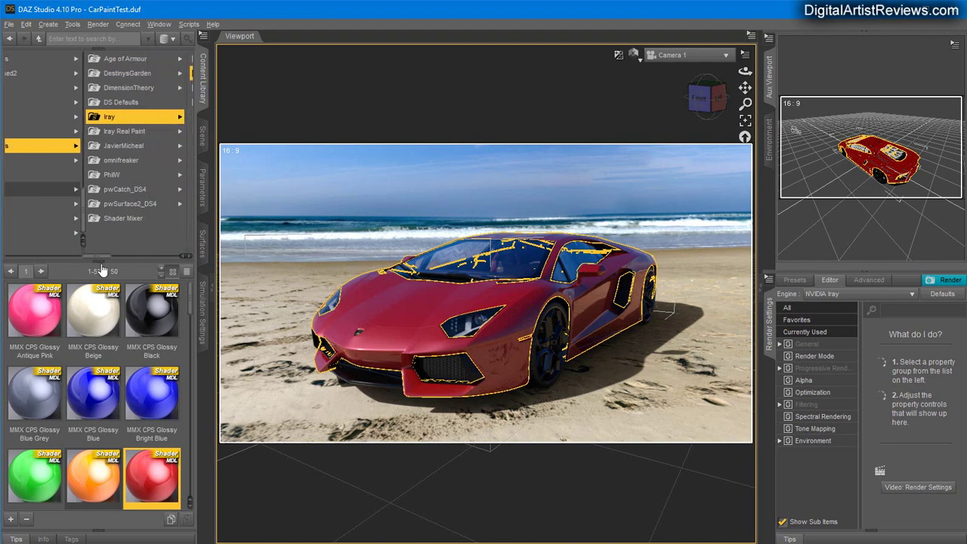
click(120, 131)
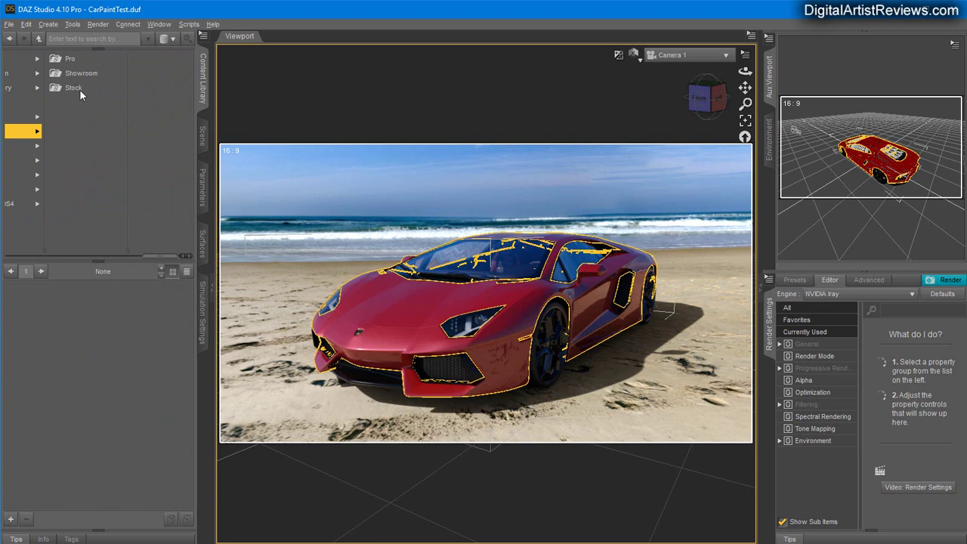
click(75, 87)
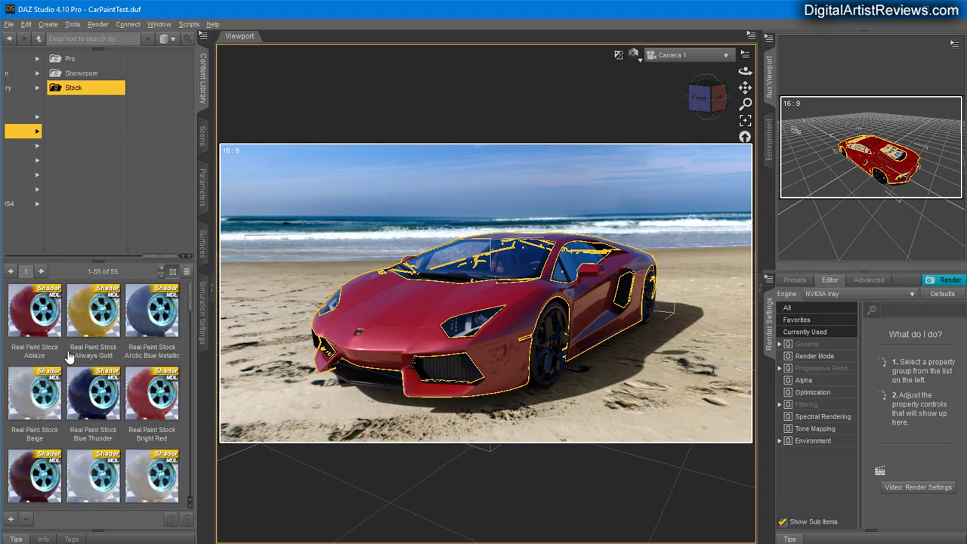
Try the Real Paint Stock Ablaze and Real Paint Stock Bright Red presets on the car's selected body surfaces
double_click(34, 310)
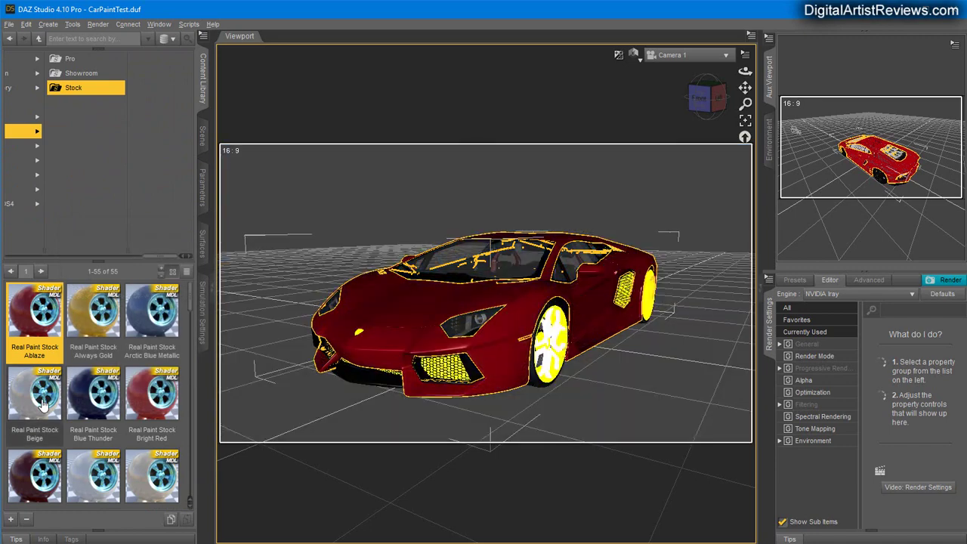
mouse_move(53, 403)
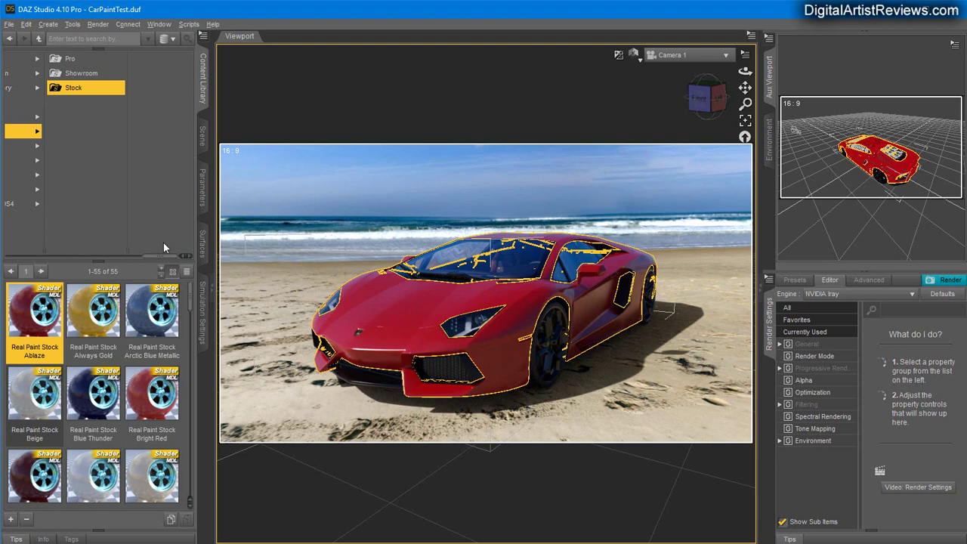
double_click(150, 408)
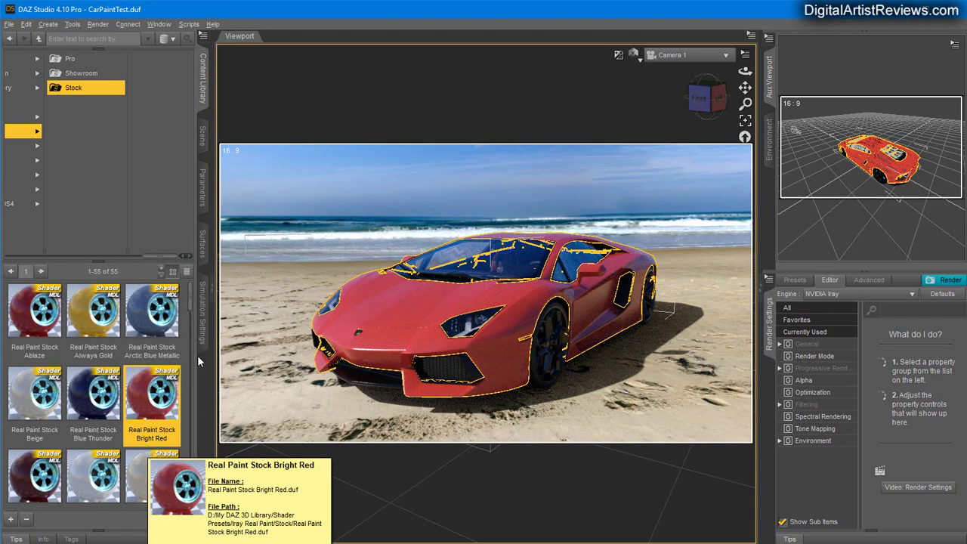
Try Real Paint Stock Daffodil and Real Paint Stock Fire Engine on the body, viewing the Fire Engine paint from the car's rear and front
scroll(190, 302, down, 2)
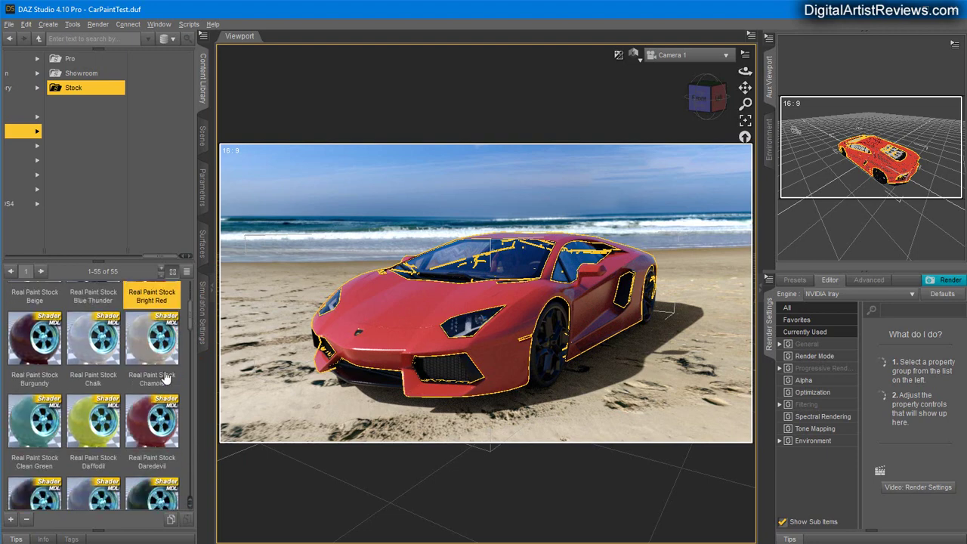
double_click(68, 418)
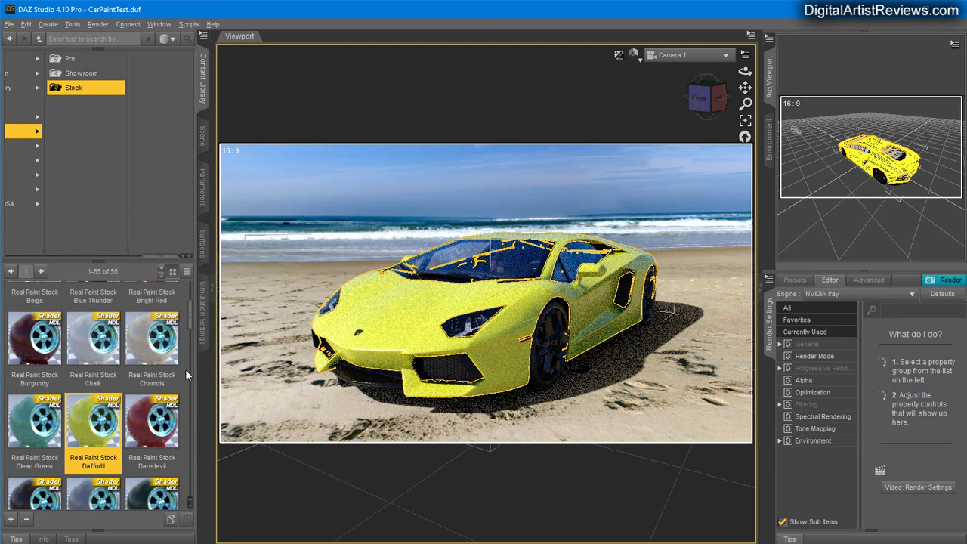
scroll(190, 335, down, 3)
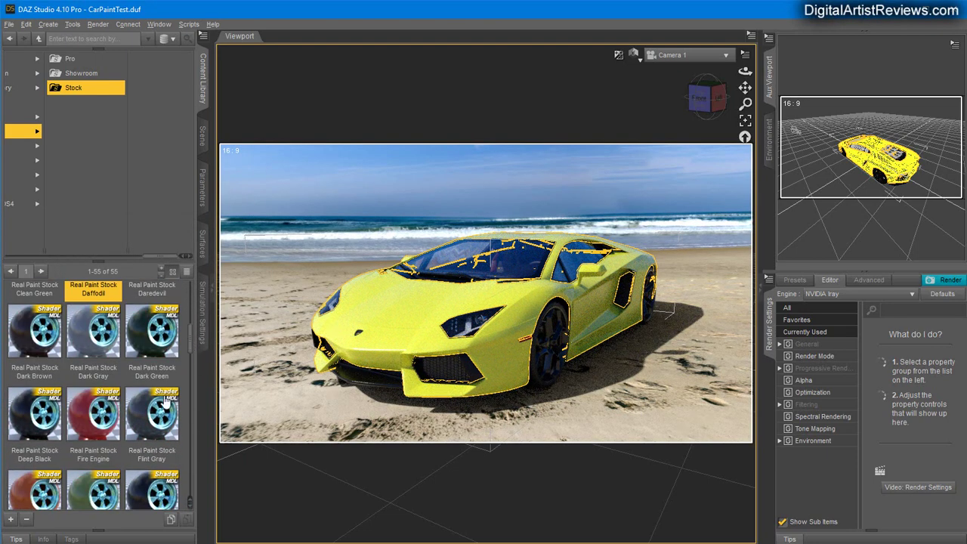
double_click(93, 414)
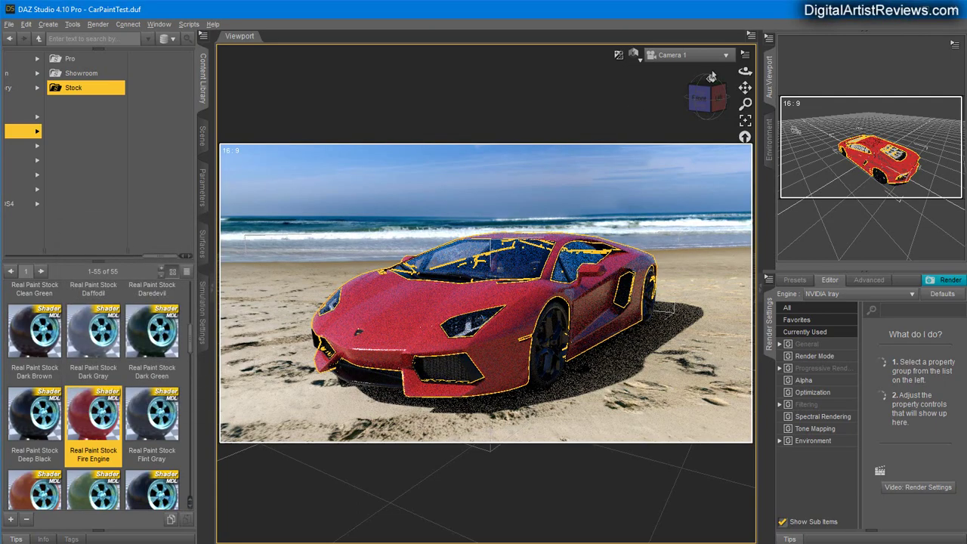
mouse_move(746, 71)
mouse_down()
mouse_move(734, 89)
mouse_move(735, 76)
mouse_up()
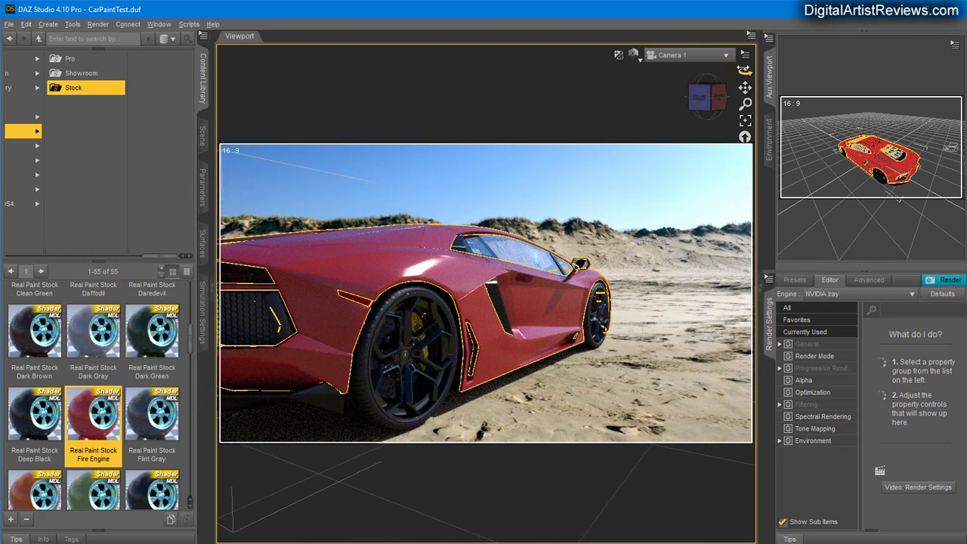
drag(745, 71, 40, 254)
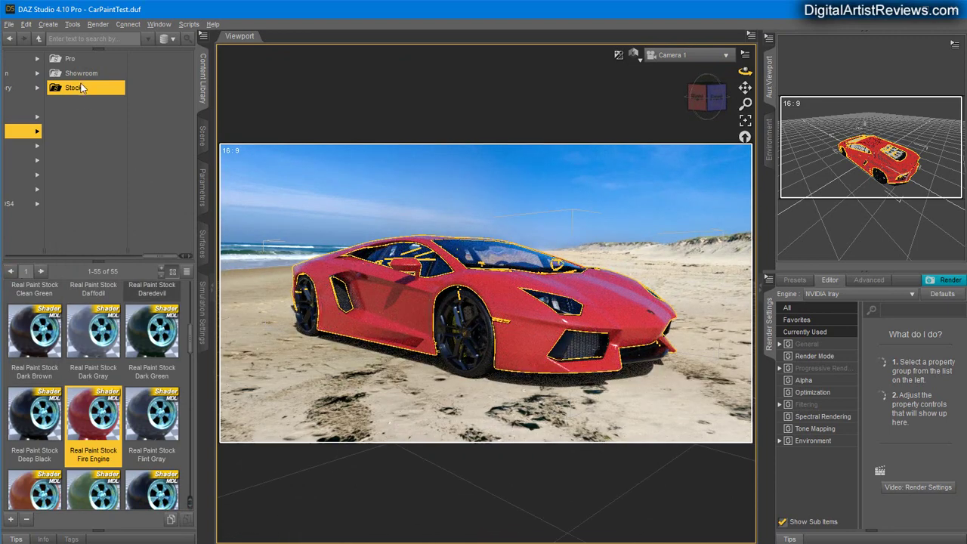
Apply Real Paint Showroom Fire Engine from the Showroom folder to the body and inspect its reflections from several sides of the car
click(81, 73)
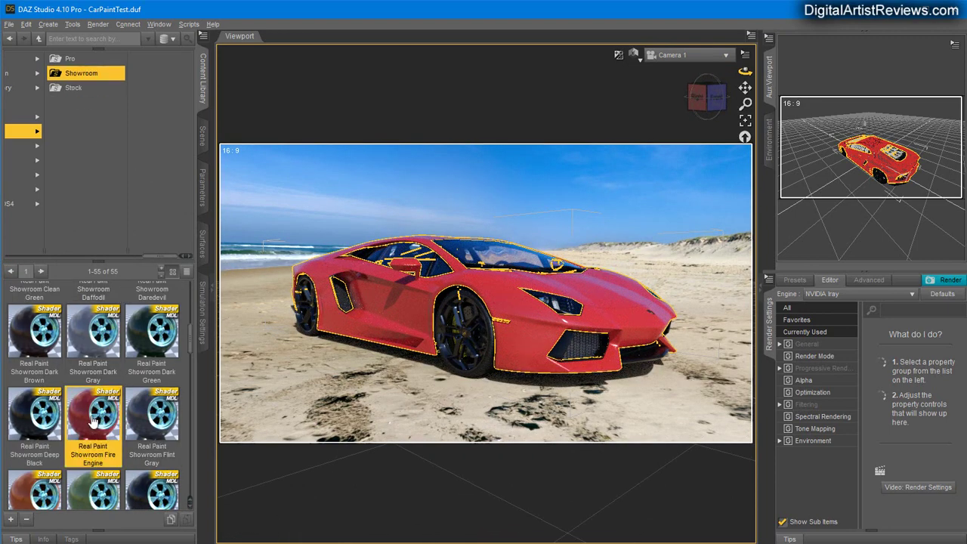
double_click(93, 421)
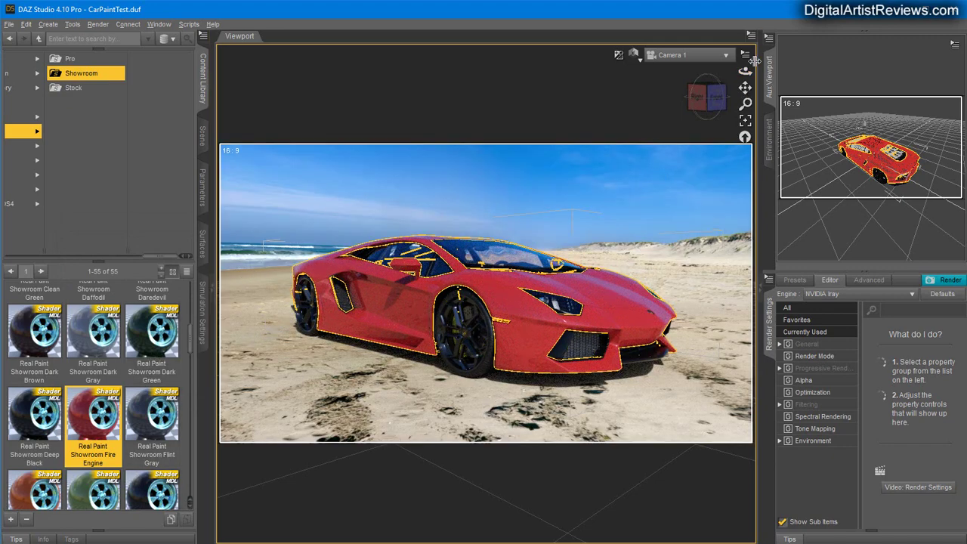
drag(745, 70, 457, 221)
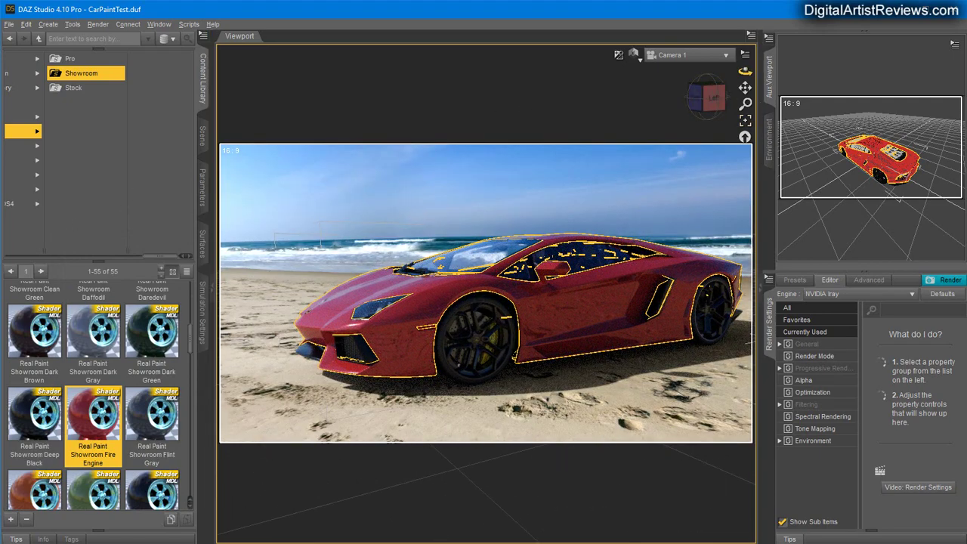
drag(745, 70, 149, 260)
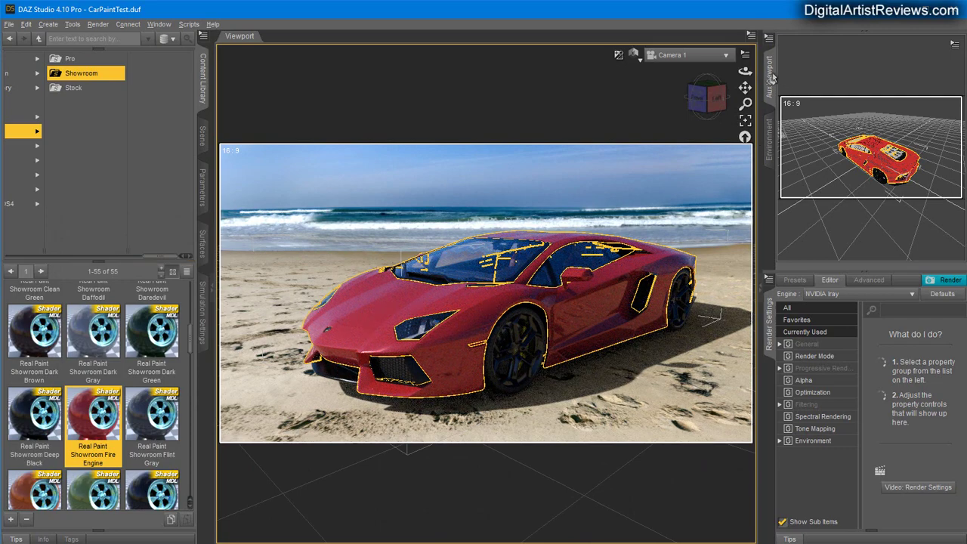
drag(744, 71, 340, 242)
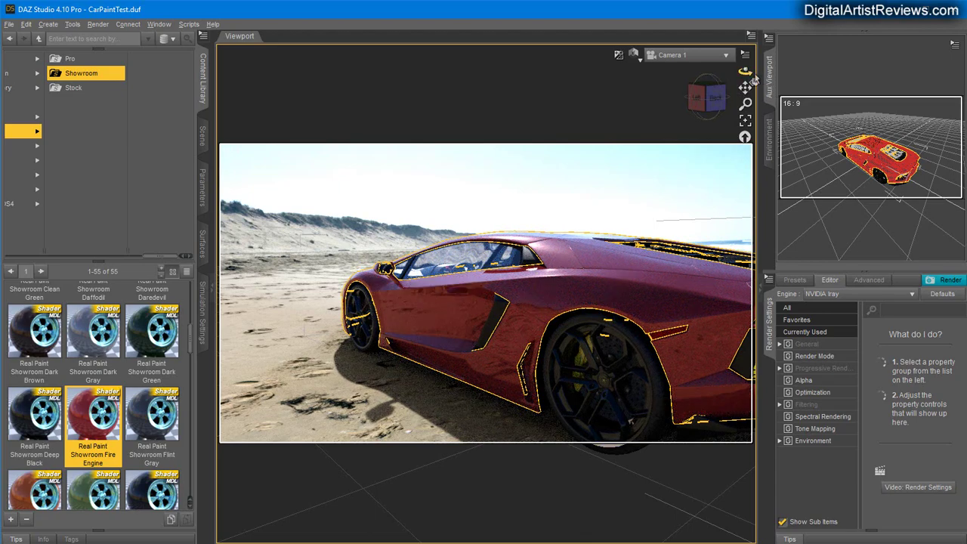
mouse_move(747, 72)
mouse_down()
mouse_move(469, 75)
mouse_move(749, 67)
mouse_up()
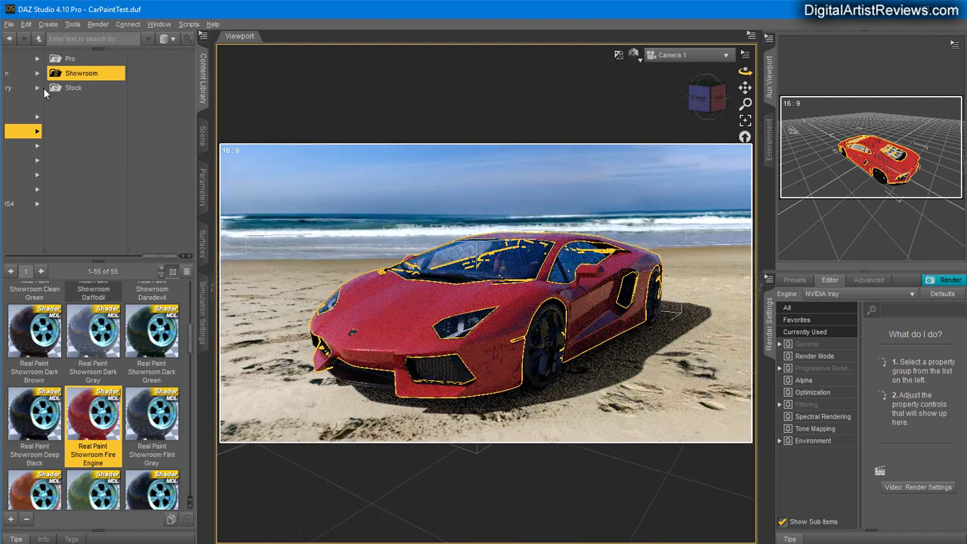
From the Pro folder, try Real Paint Pro Fire Engine, a white preset and Real Paint Pro Golden Gate on the body
click(79, 60)
double_click(117, 444)
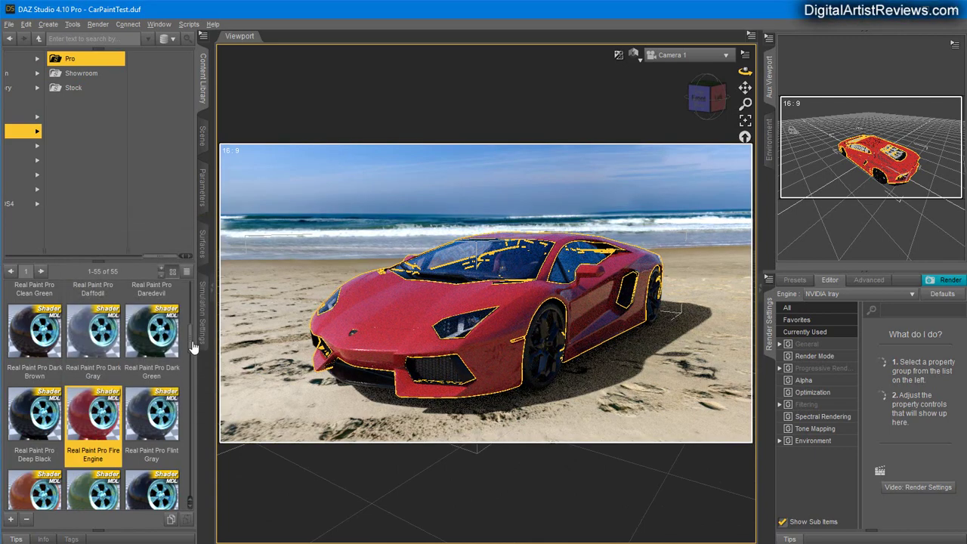
drag(194, 346, 192, 361)
double_click(80, 486)
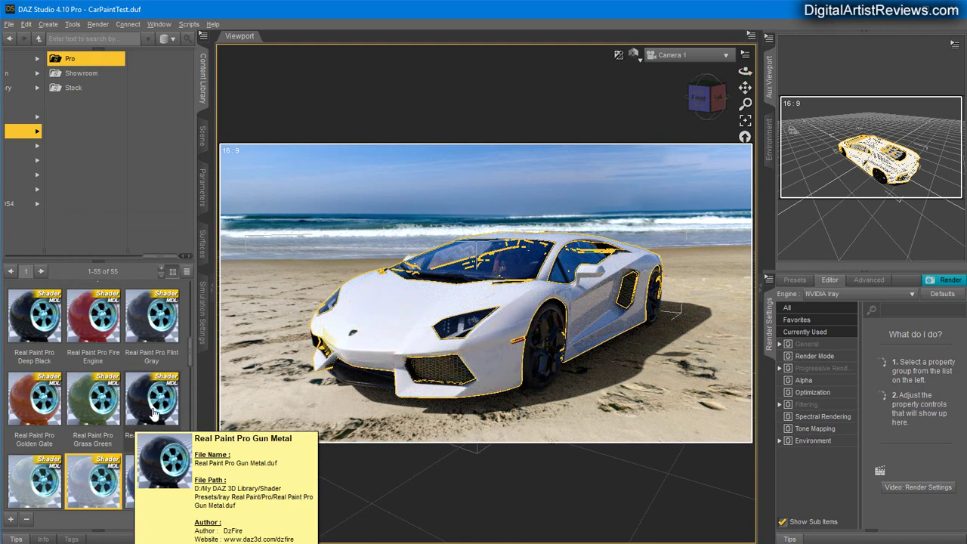
double_click(36, 404)
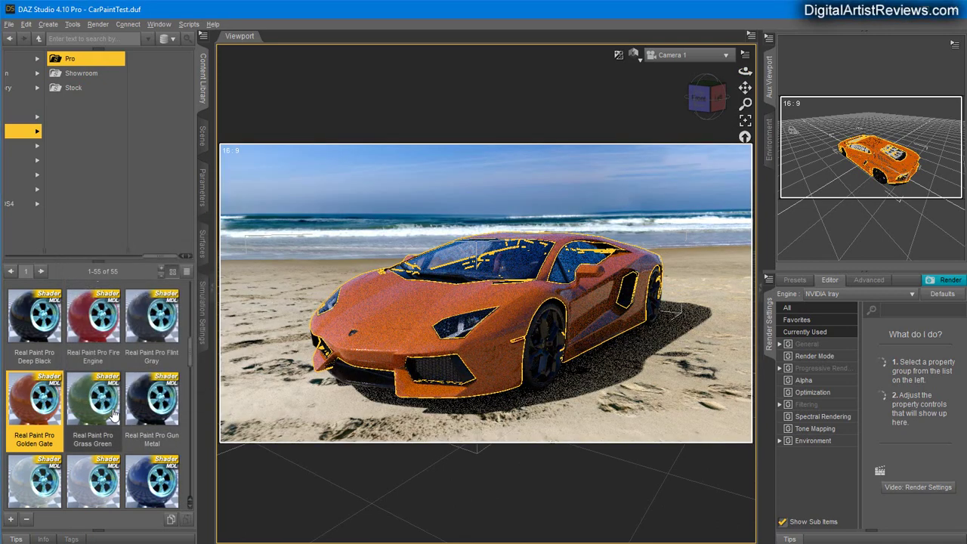
Try Real Paint Pro Moccasin and Real Paint Pro Pineland on the body, inspecting the Pineland paint from another angle
scroll(145, 486, down, 3)
scroll(145, 486, down, 1)
double_click(147, 442)
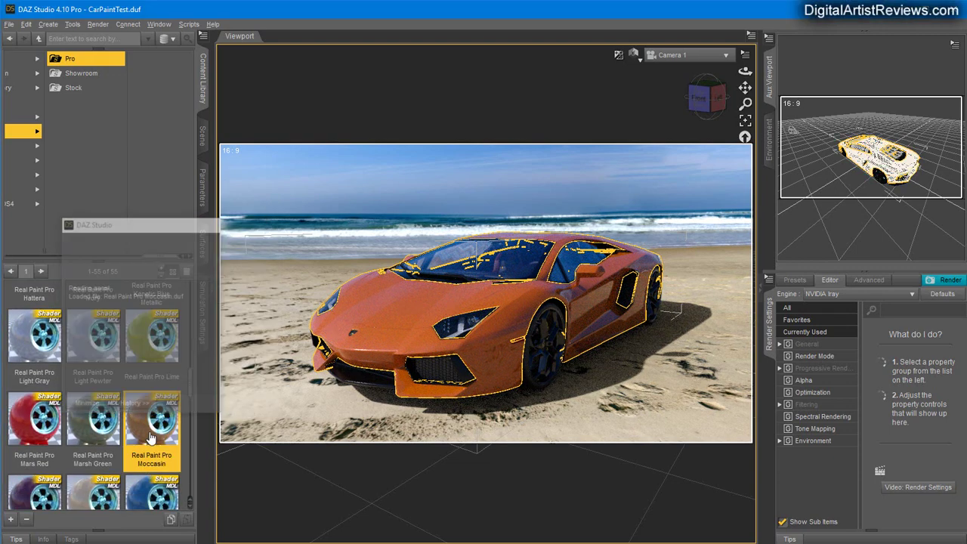
scroll(94, 476, down, 3)
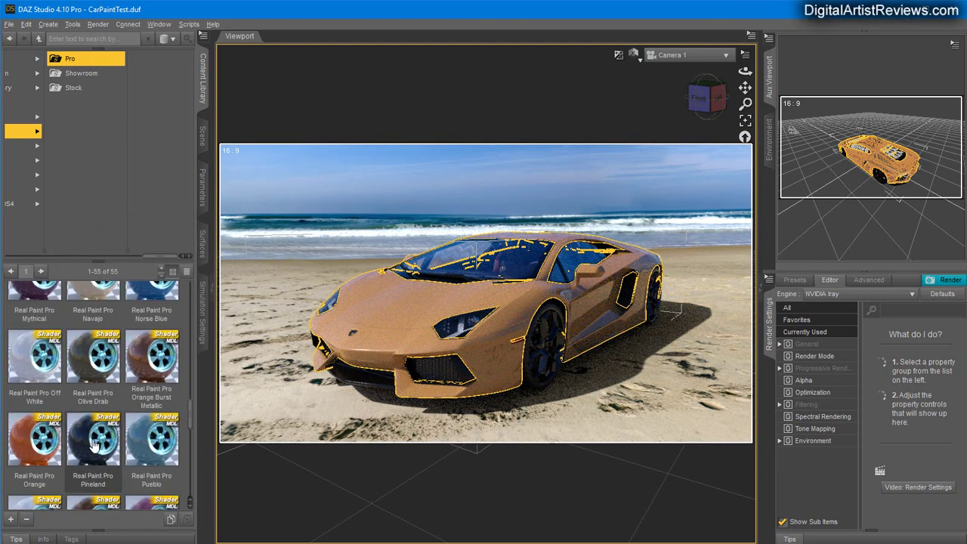
double_click(78, 476)
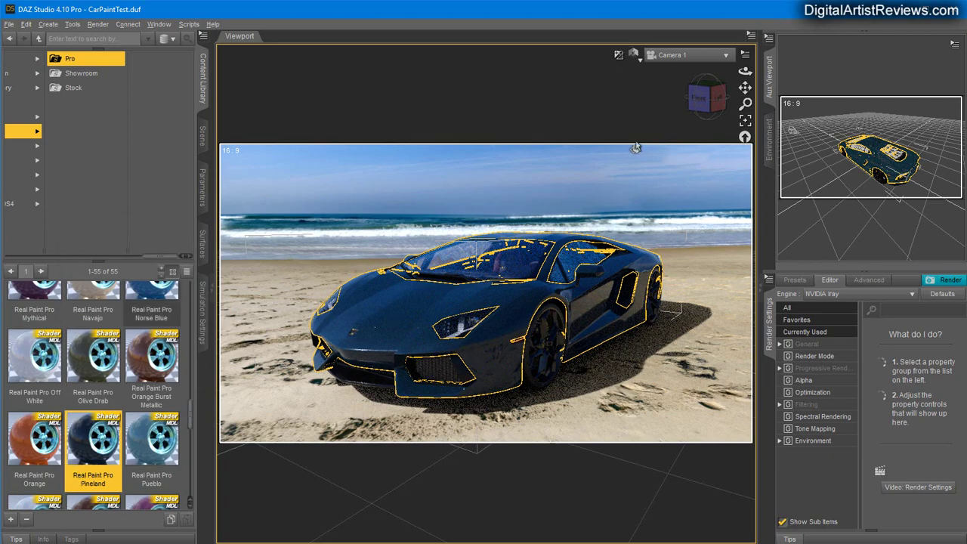
drag(746, 71, 870, 72)
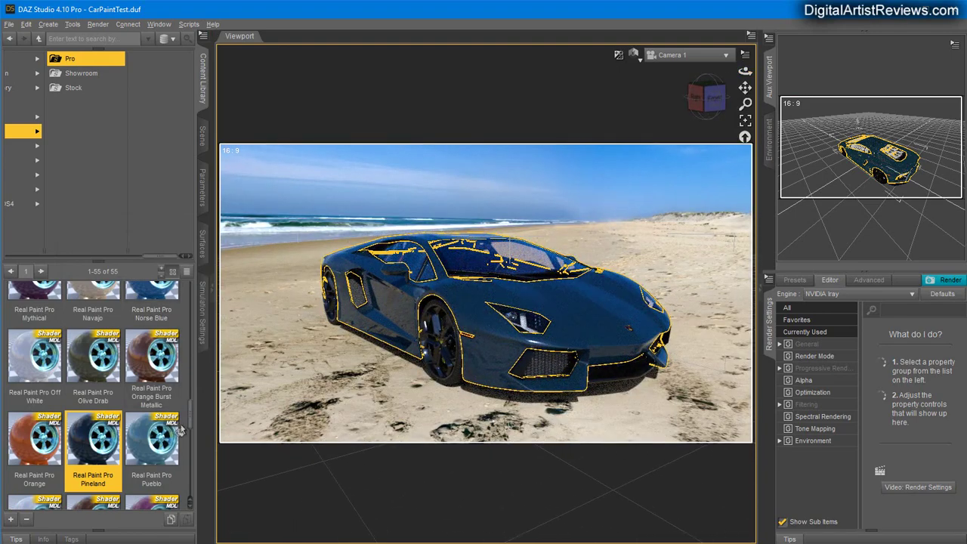
Try Real Paint Pro Saffron, replace it with Real Paint Pro Safety Red on the body and inspect the paint from another angle
scroll(280, 394, up, 1)
scroll(144, 427, down, 5)
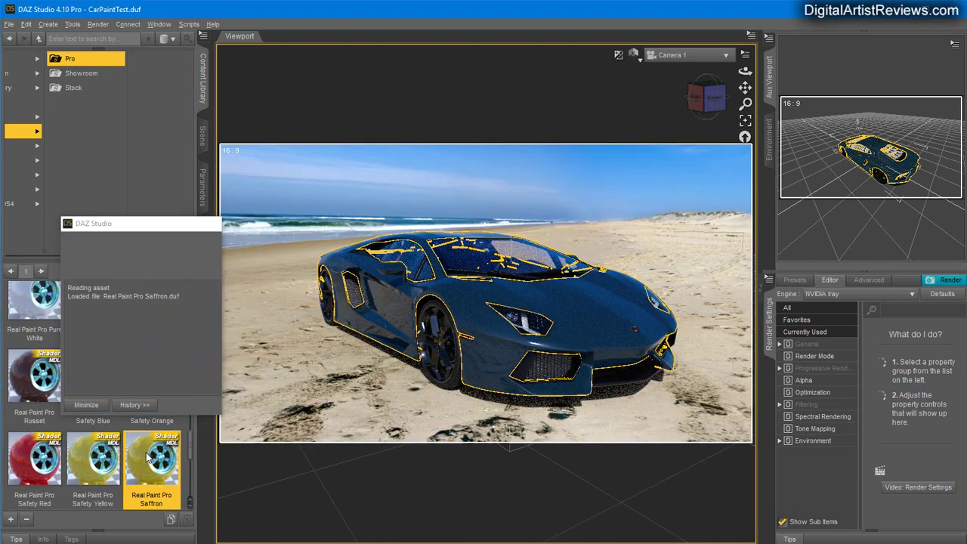
double_click(148, 459)
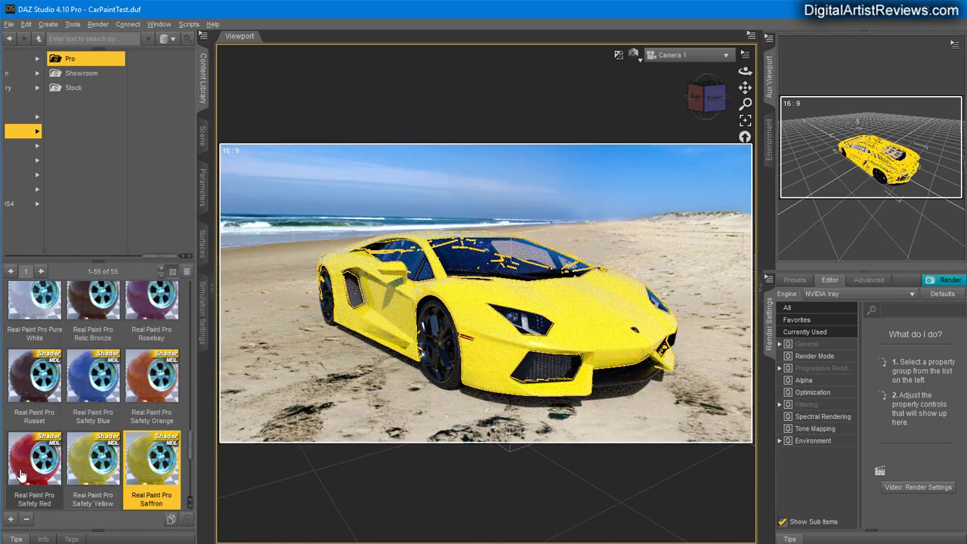
double_click(16, 470)
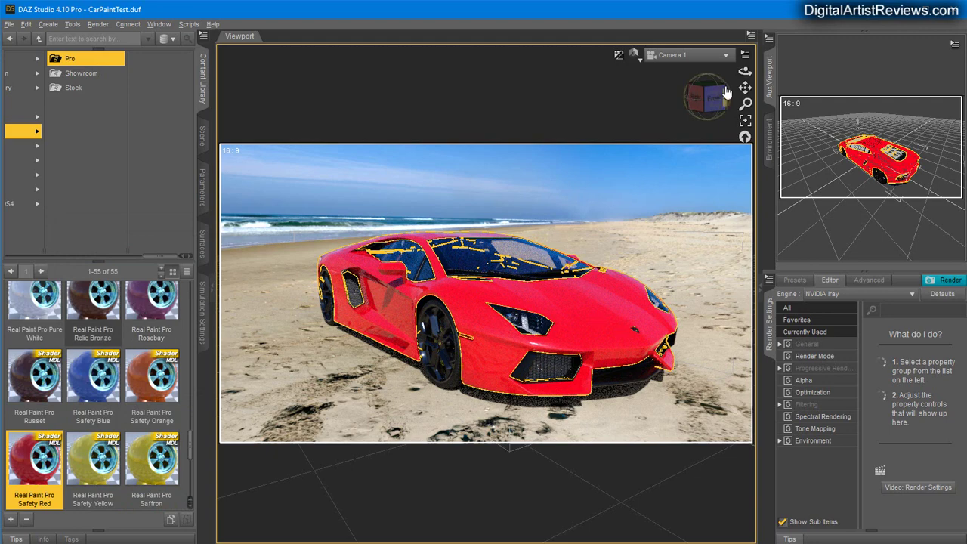
drag(745, 72, 669, 74)
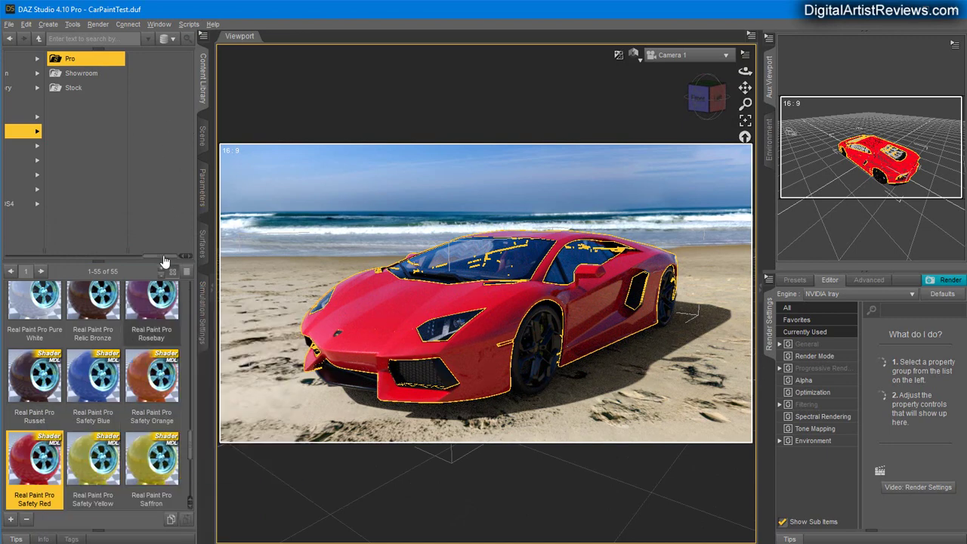
Select only the car's 001-02 surface and examine its base mixing, metallicity, color and glossy settings
drag(164, 258, 135, 258)
click(204, 244)
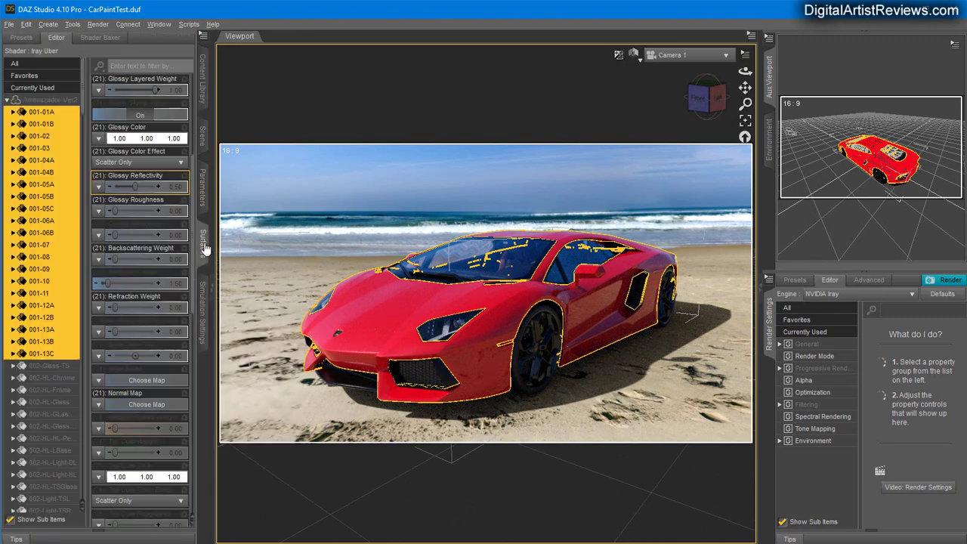
click(38, 137)
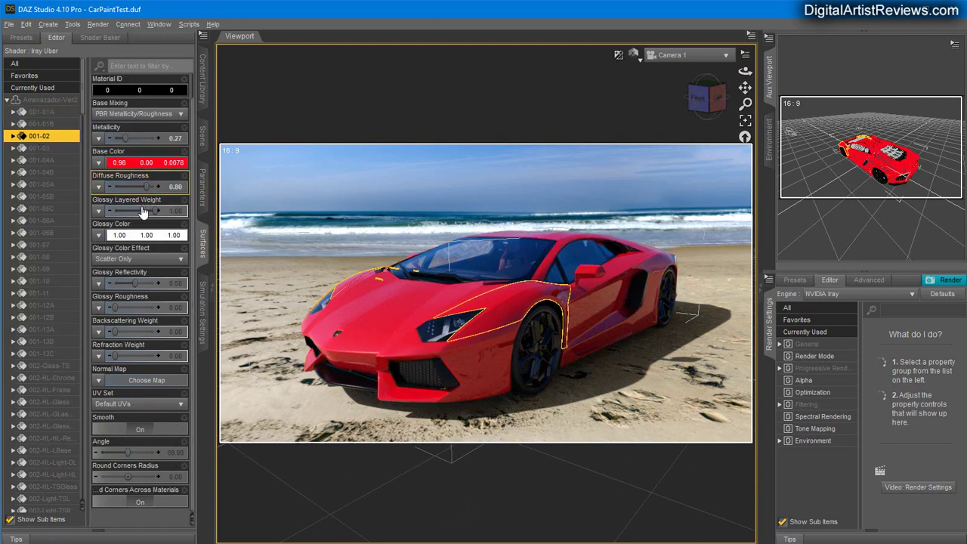
scroll(142, 177, up, 1)
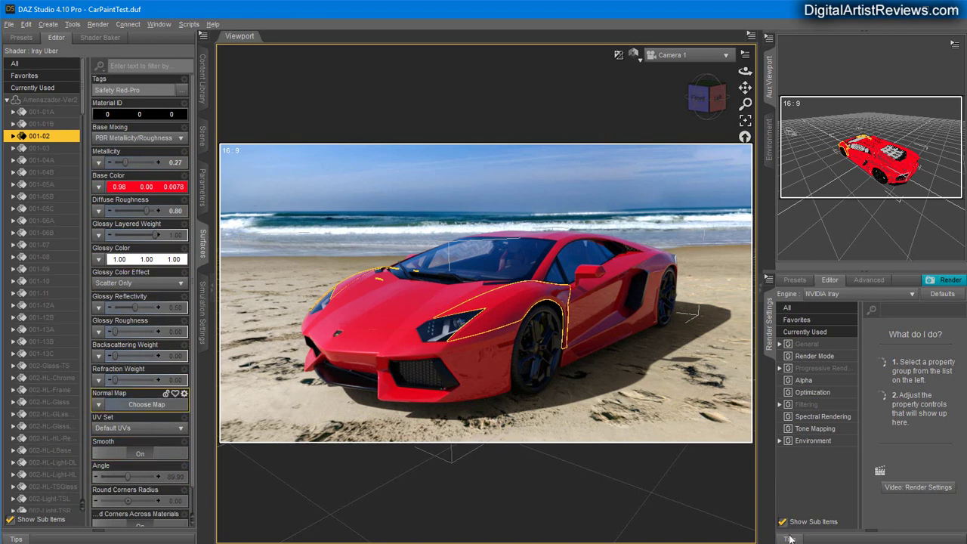
Reselect all the car's body surfaces from 001-01A through 001-13C, leaving their surface settings open
click(203, 135)
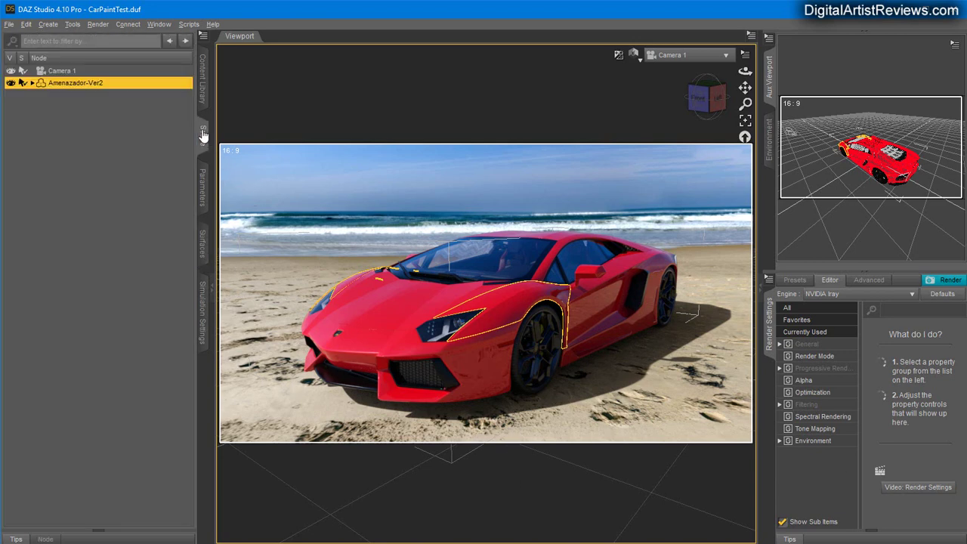
click(203, 83)
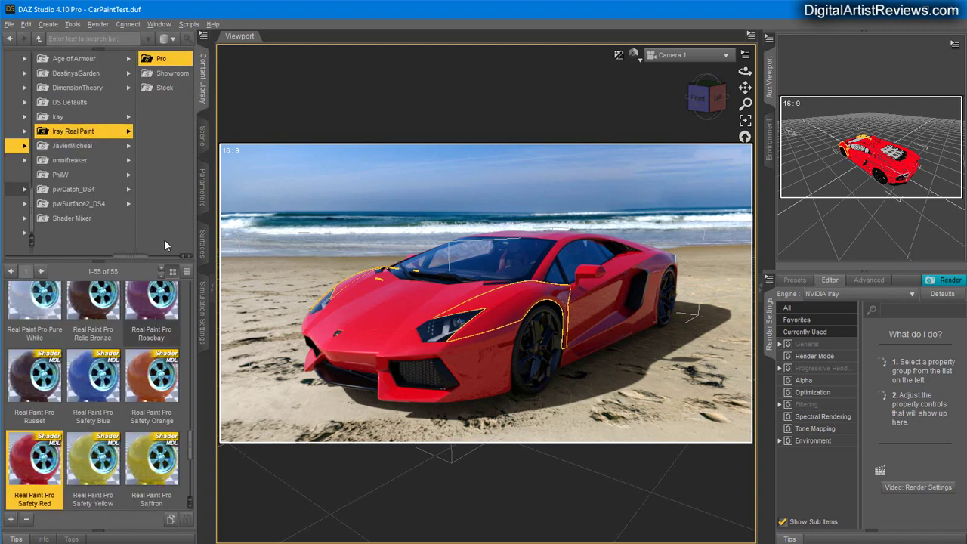
click(201, 240)
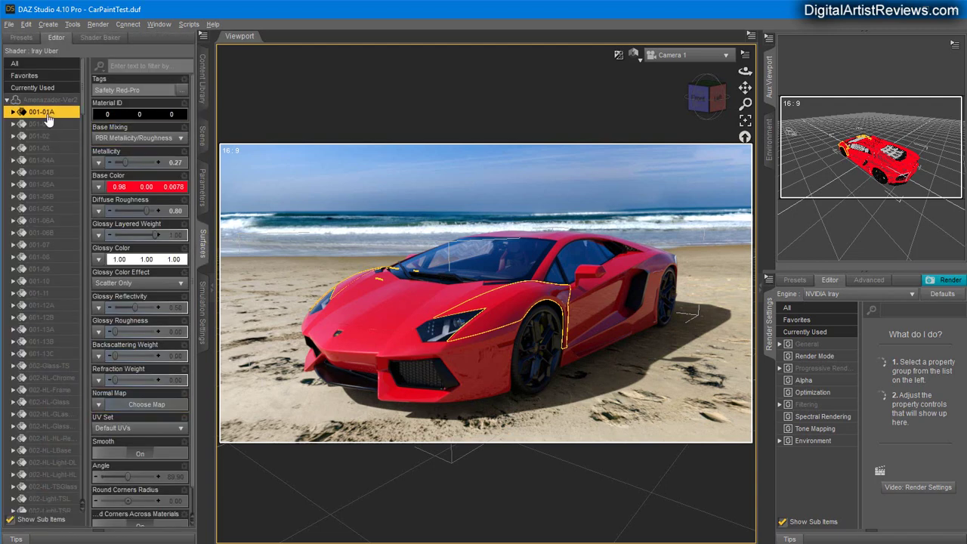
shift+click(34, 356)
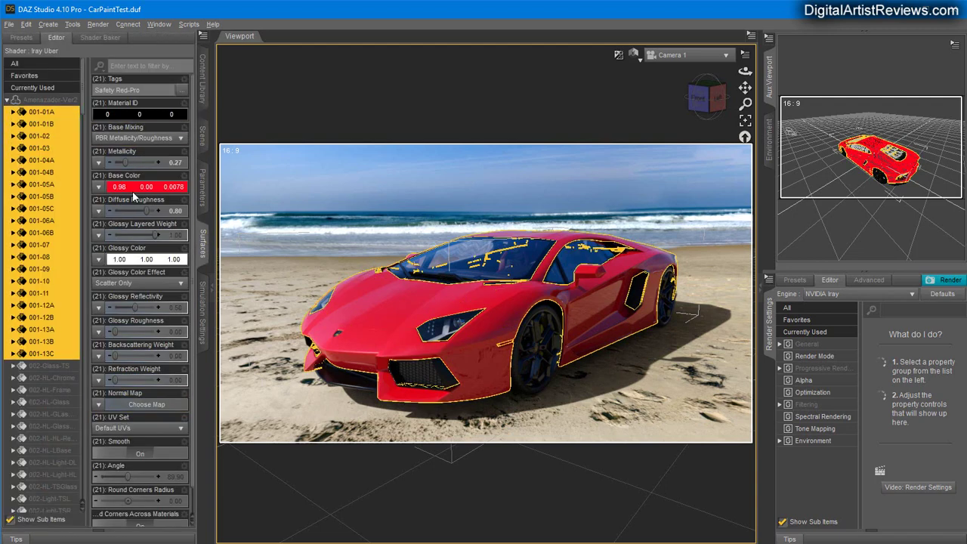
click(201, 133)
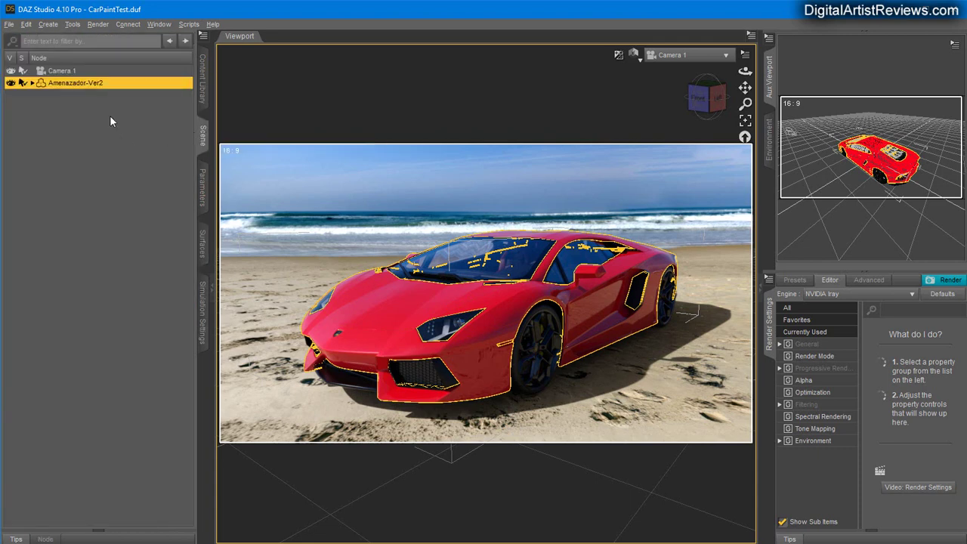
click(205, 245)
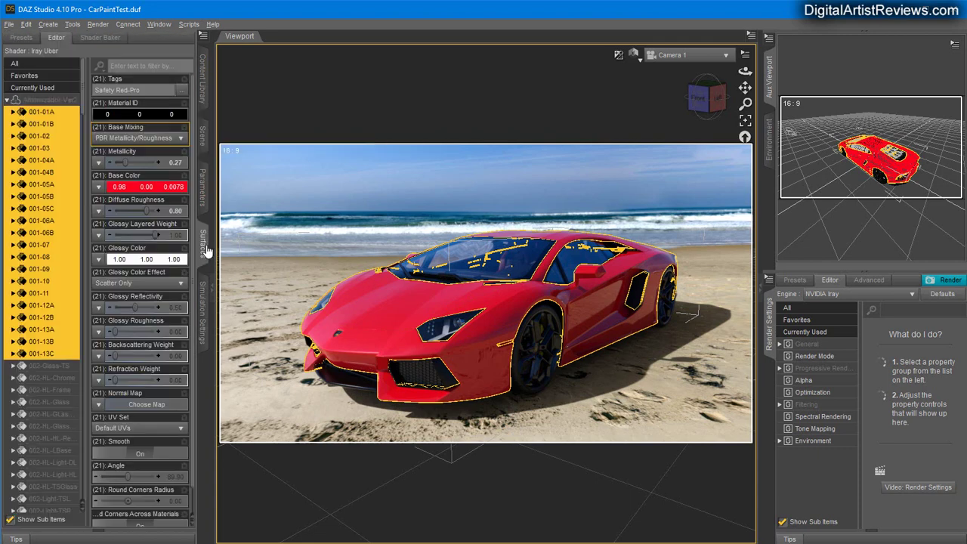
Try the Iray Car Paint - Cranberry shader on the car's body and inspect the paint from several angles
click(21, 38)
double_click(19, 115)
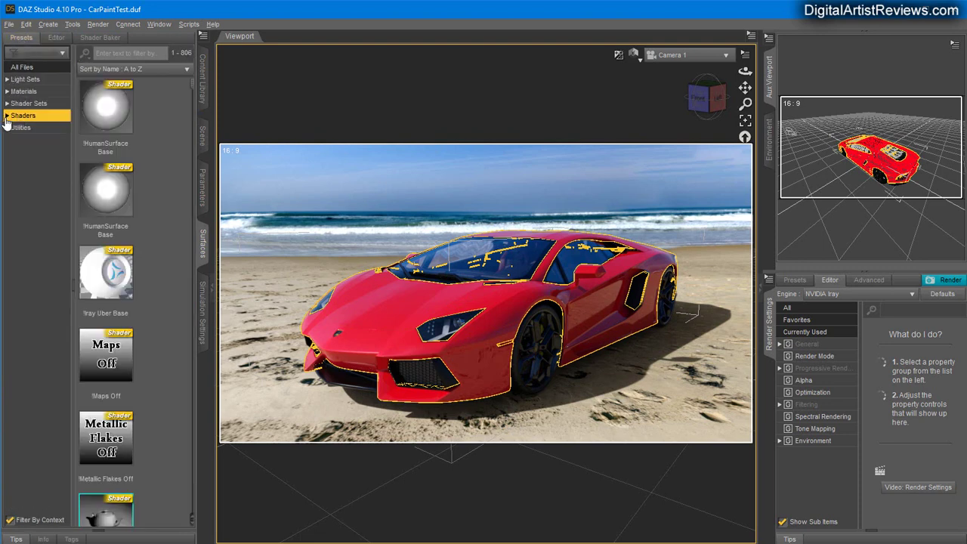
double_click(15, 176)
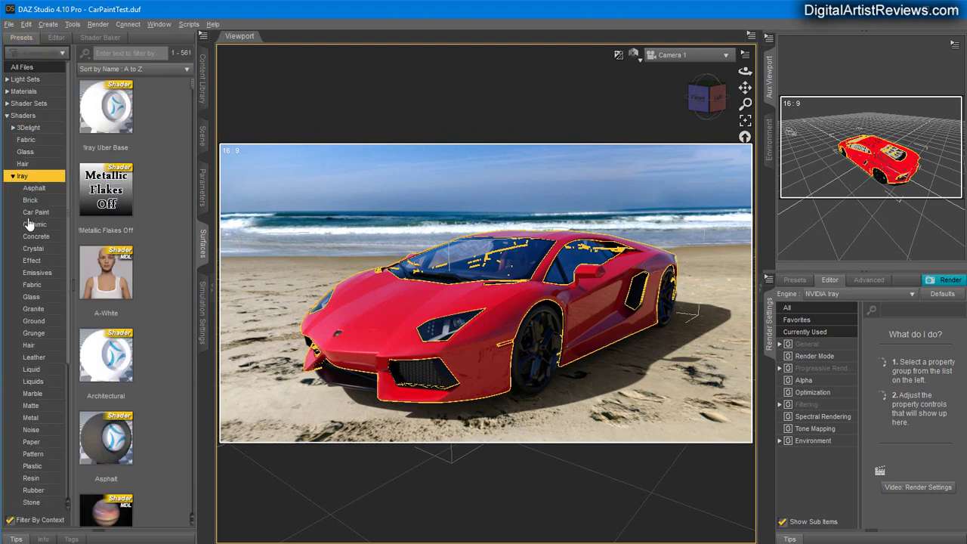
click(32, 213)
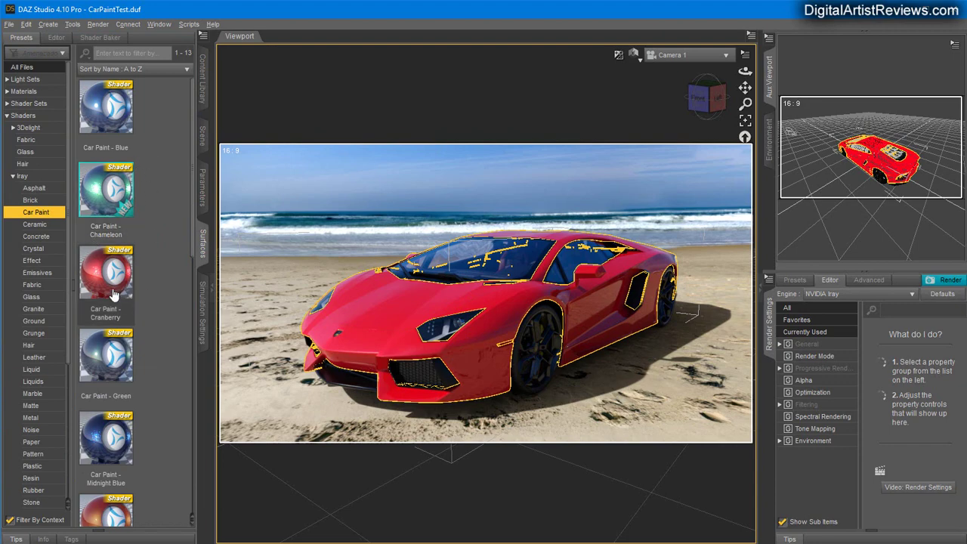
double_click(112, 293)
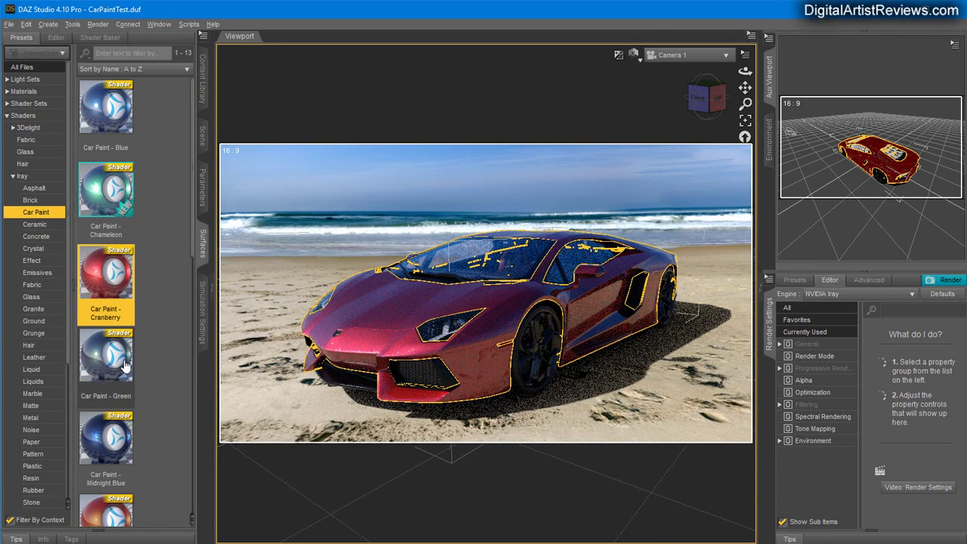
mouse_move(125, 366)
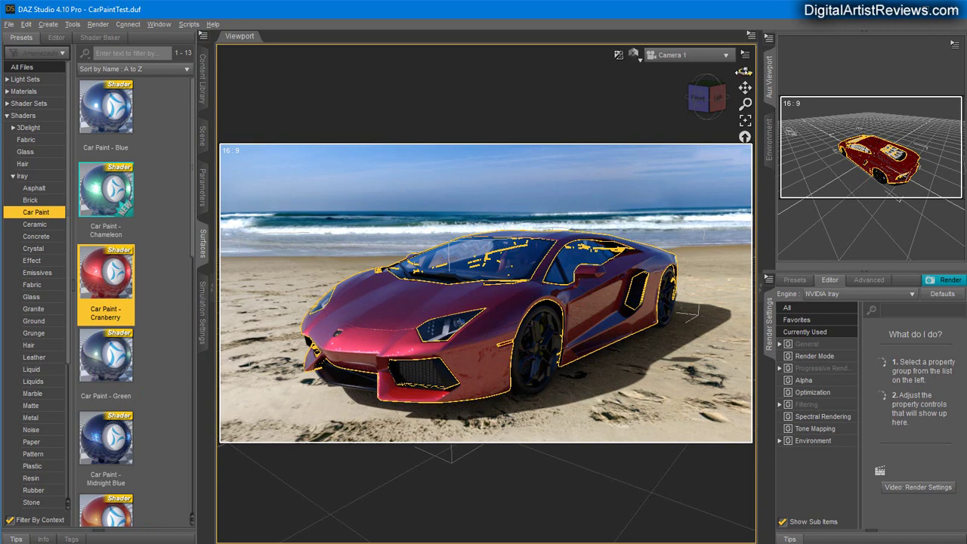
drag(743, 71, 150, 262)
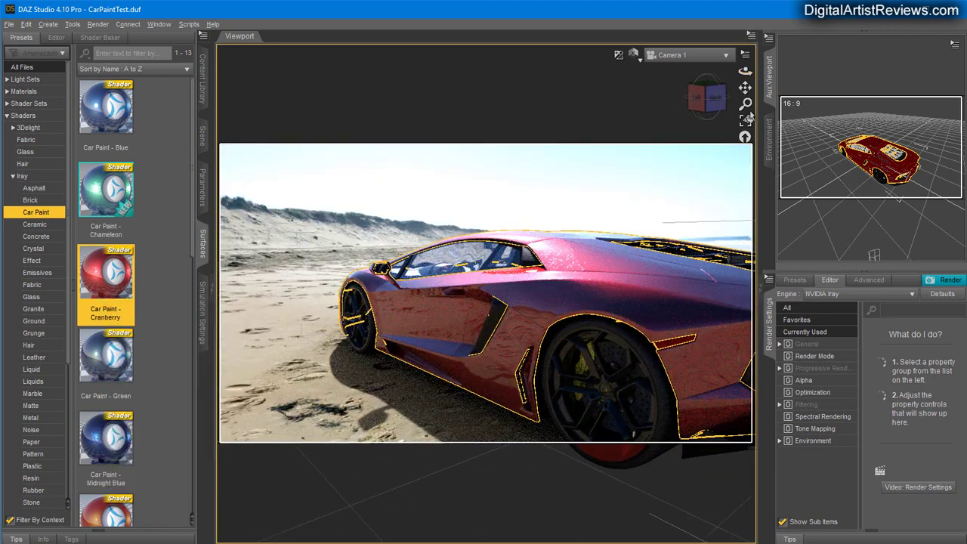
drag(746, 71, 627, 75)
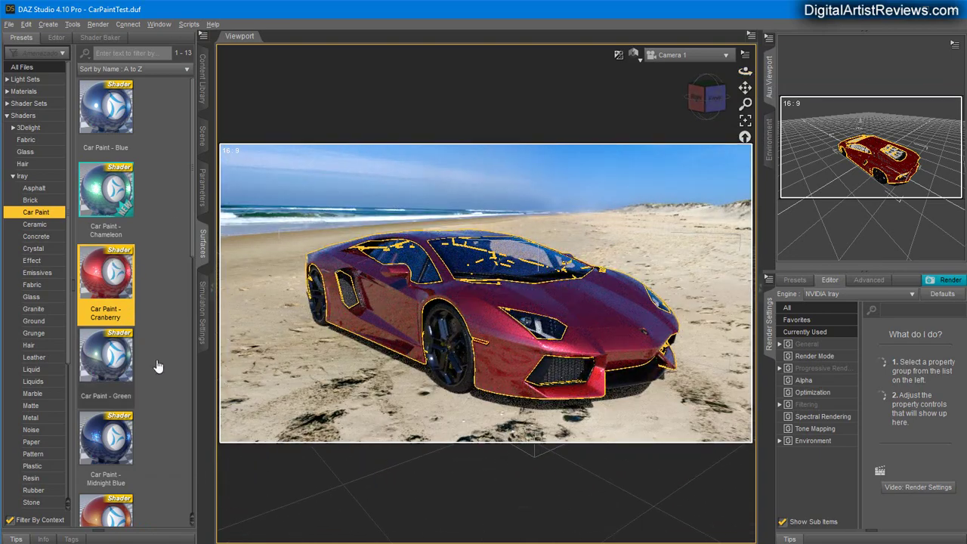
Try the Car Paint - Blue shader on the body and inspect the paint from another angle
mouse_move(194, 226)
mouse_down()
mouse_move(194, 258)
mouse_move(194, 227)
mouse_up()
click(106, 105)
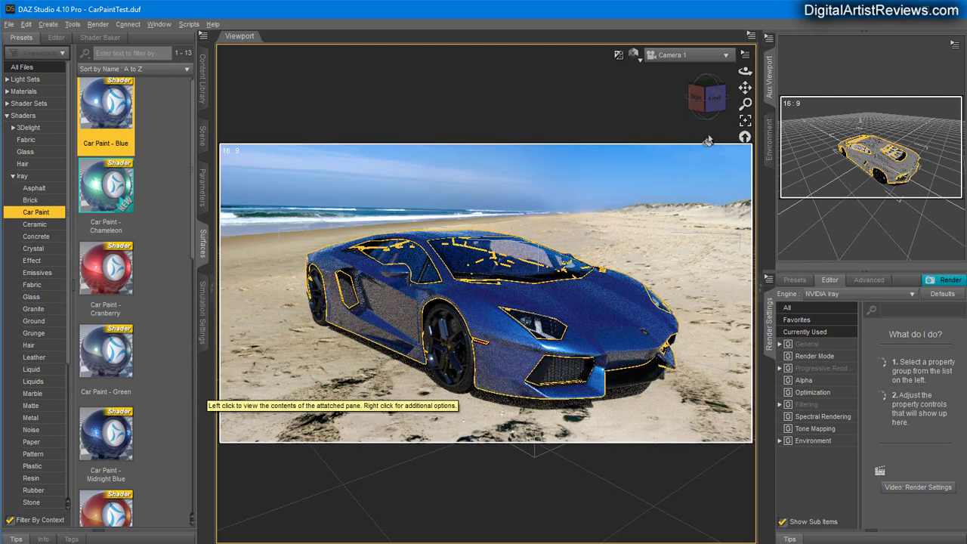
click(698, 109)
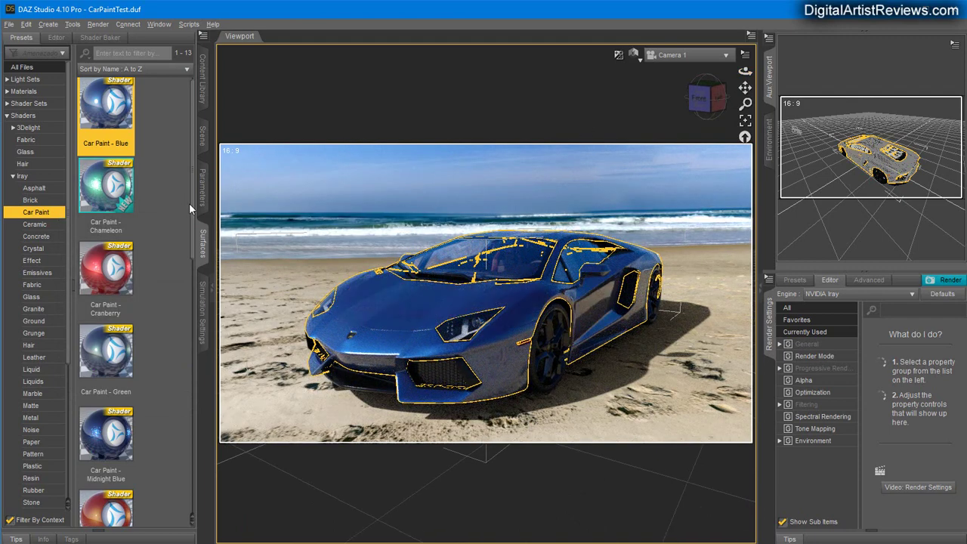
Try the Car Paint - Red - Small Flakes shader on the body and examine the settings of only surface 001-01B
mouse_move(192, 215)
mouse_down()
mouse_move(190, 354)
mouse_move(180, 369)
mouse_up()
double_click(106, 463)
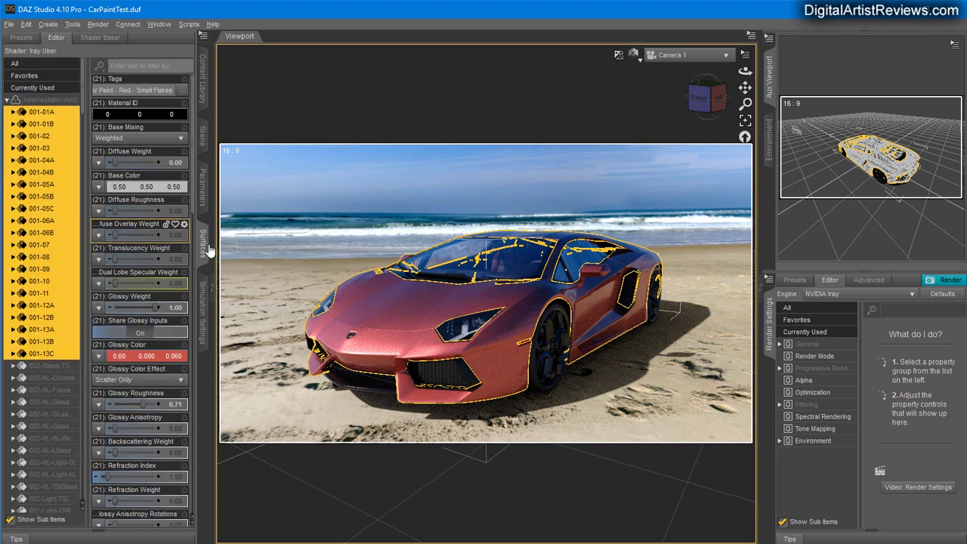
click(21, 124)
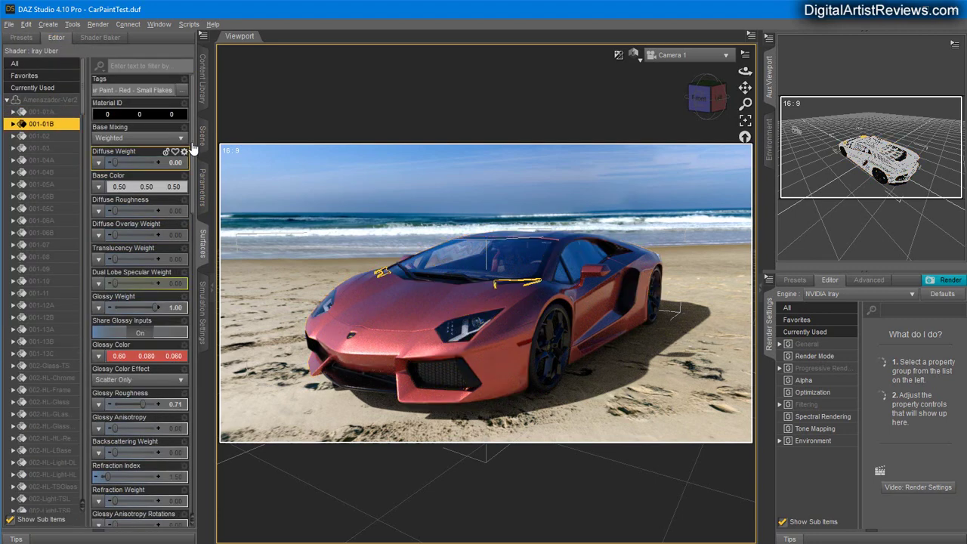
drag(193, 148, 212, 130)
Delete the Amenazador-Ver2 car from the scene
click(202, 135)
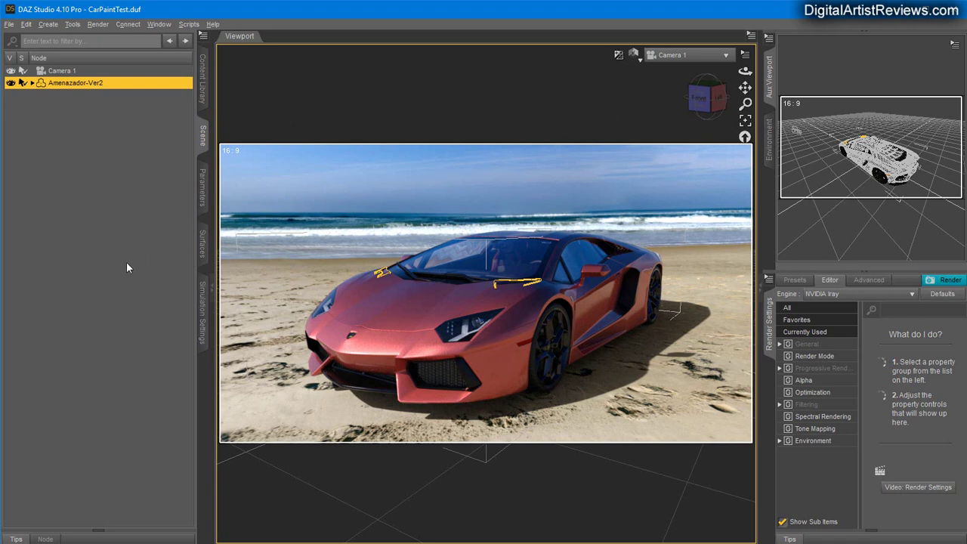
right_click(76, 88)
click(113, 100)
Load the Amenazador v2 C Full Load prop from the car's Iray Version folder in the Vehicles content
click(203, 78)
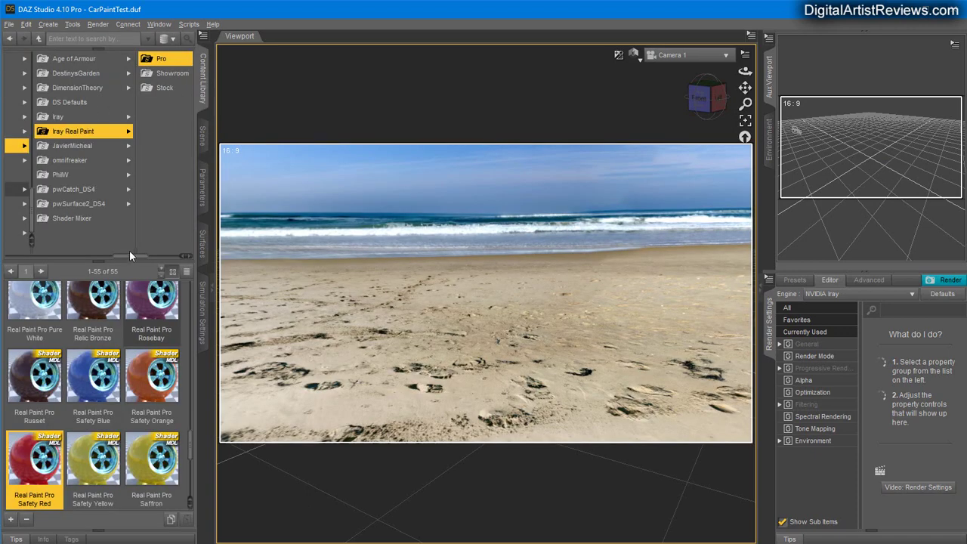
drag(130, 261, 69, 268)
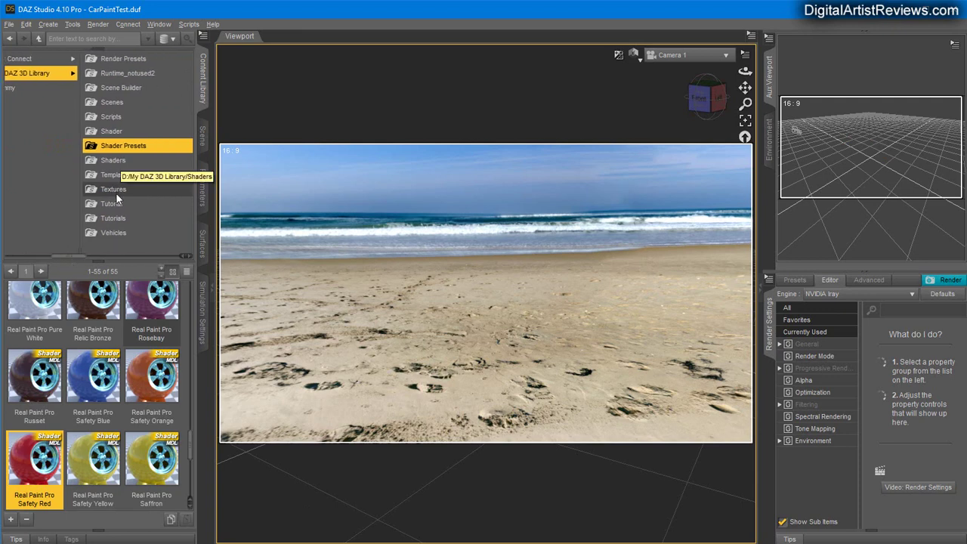
click(113, 233)
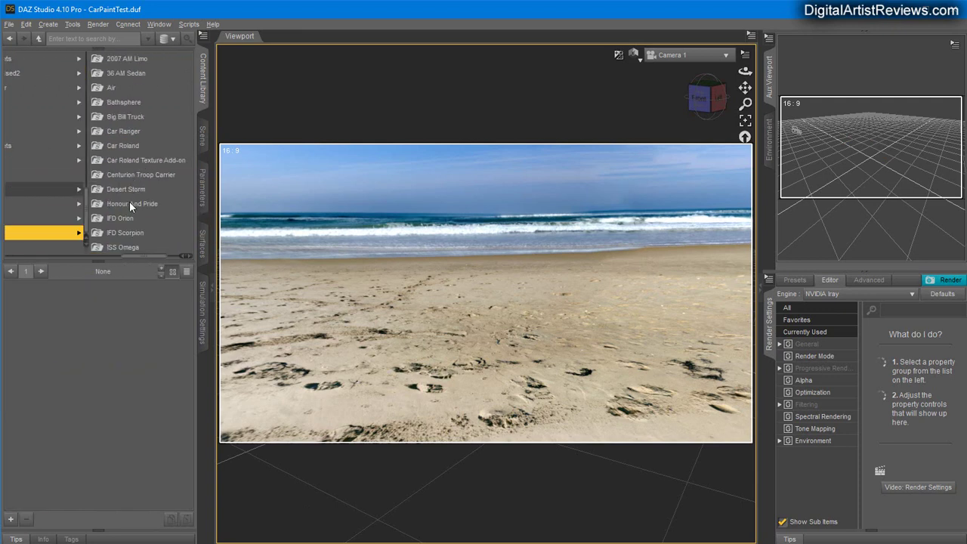
scroll(130, 201, down, 4)
click(121, 118)
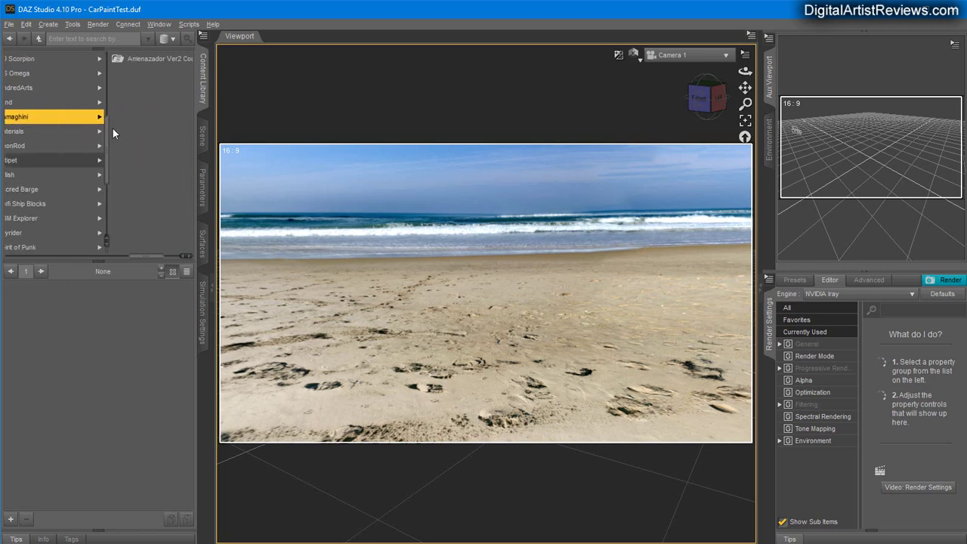
click(143, 56)
click(162, 73)
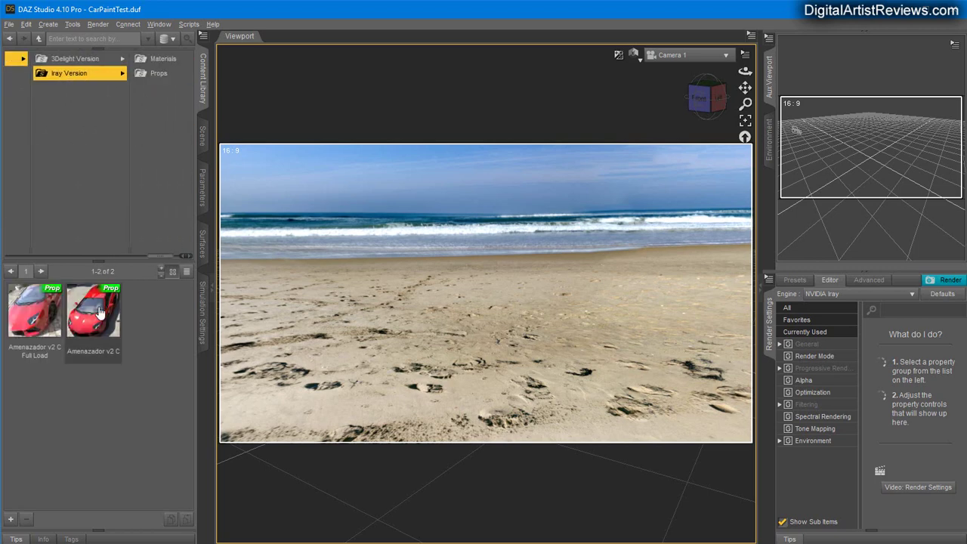
double_click(44, 332)
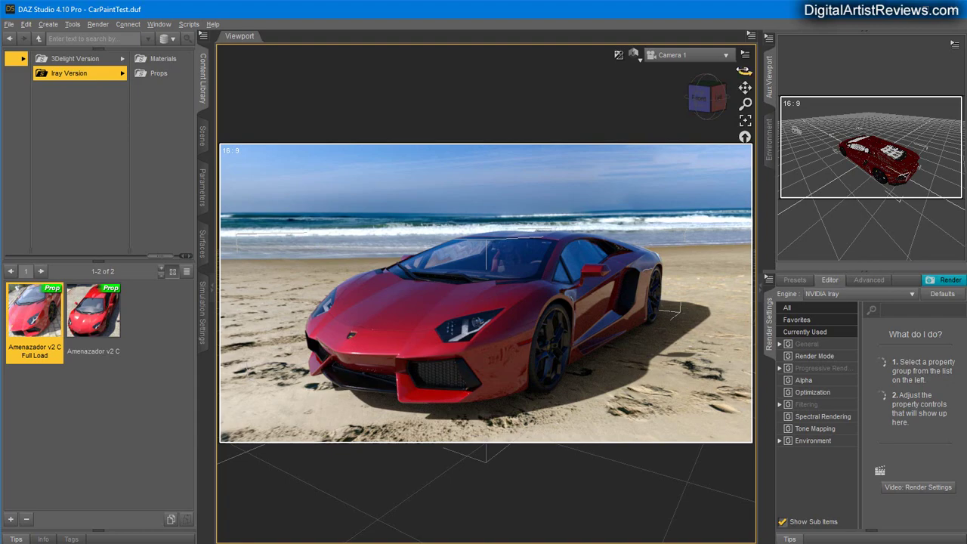
Inspect the reloaded car's original red paint from the rear, both sides and the front
drag(745, 70, 446, 204)
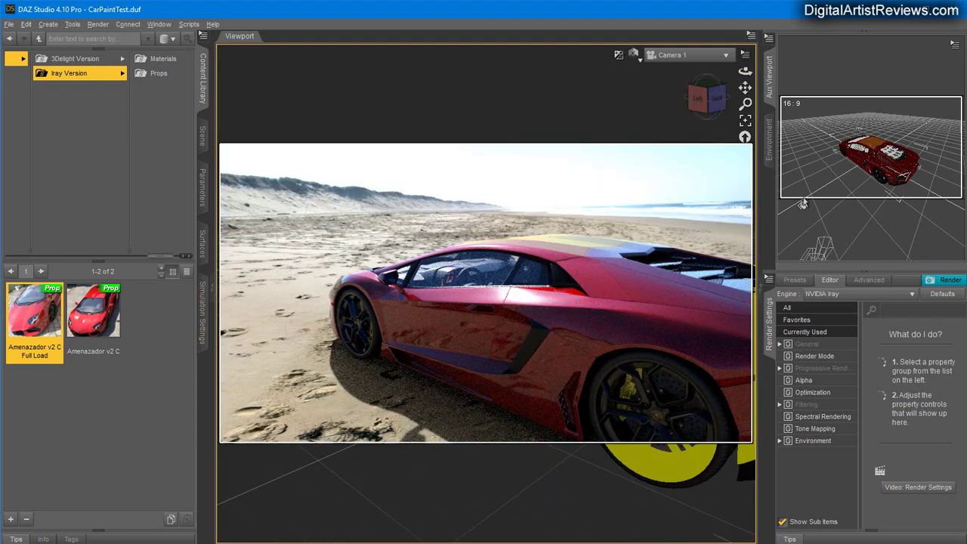
drag(745, 70, 707, 261)
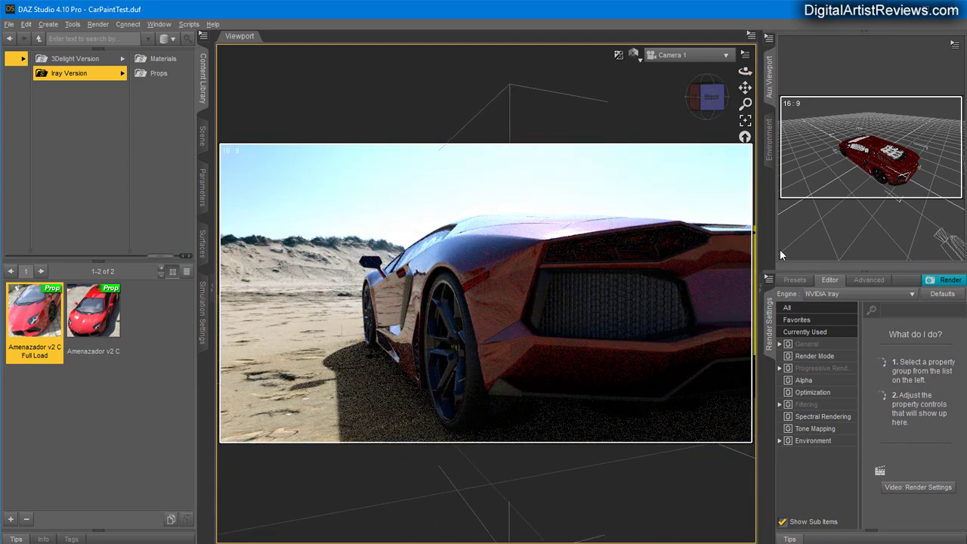
drag(745, 71, 746, 105)
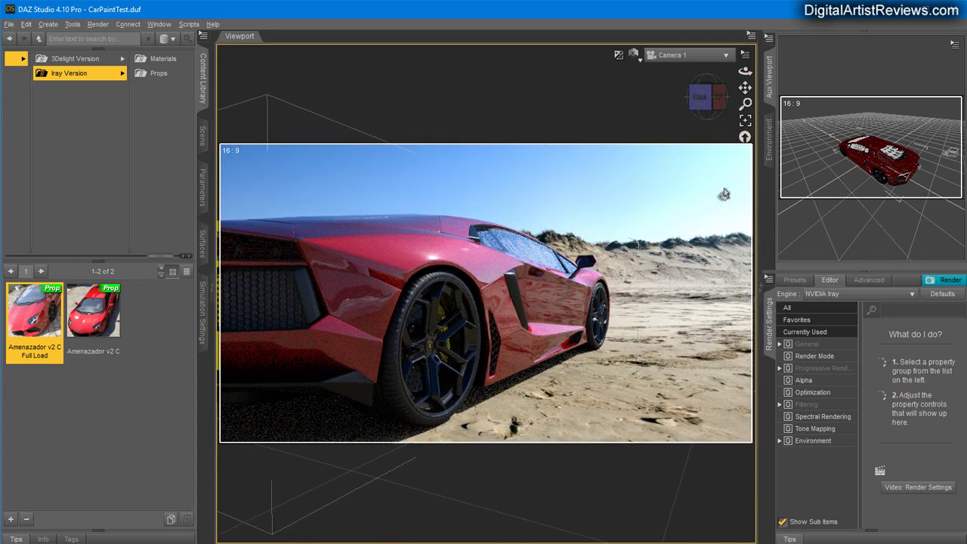
drag(746, 71, 210, 260)
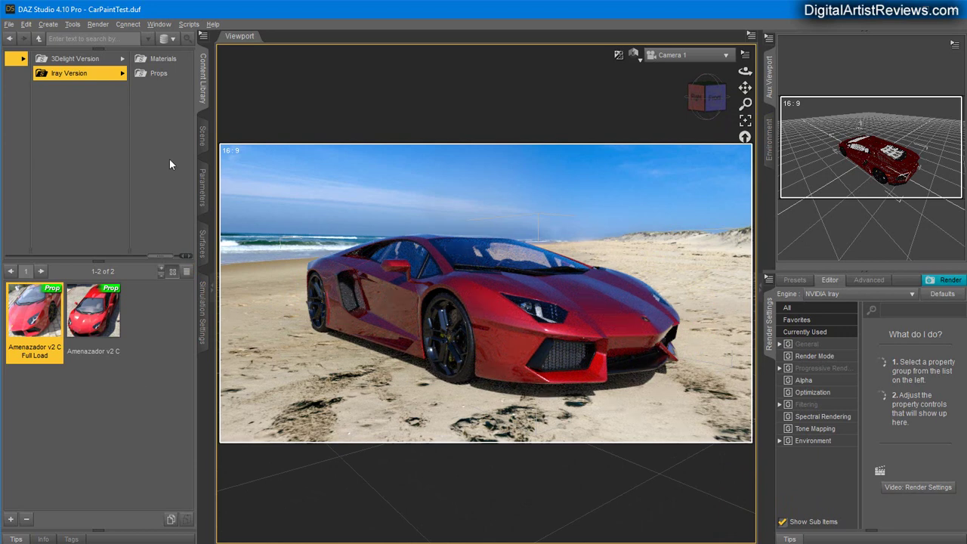
Apply the Amenazador v2 C White Gloss material to the car and examine surface 001-01A's Coated Flip-Flop Paint settings
click(160, 59)
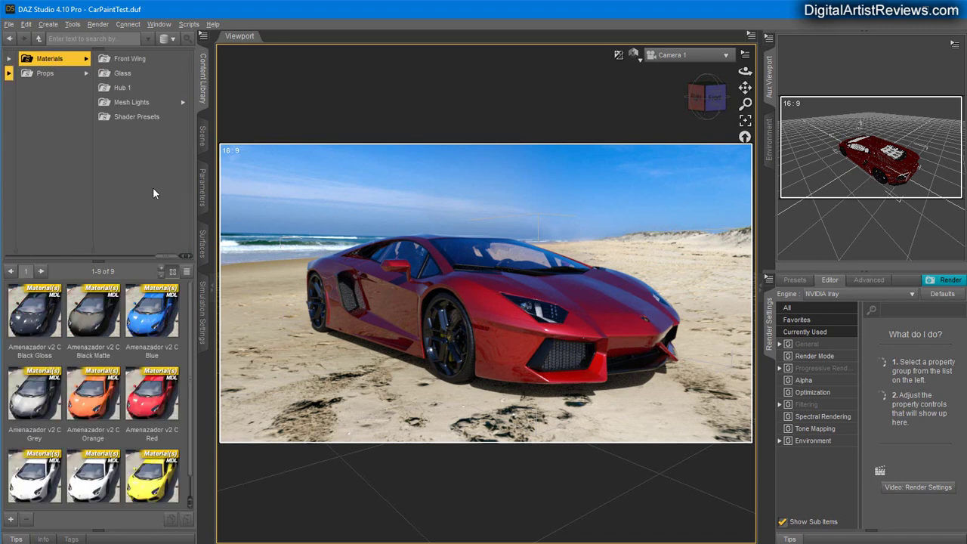
scroll(191, 400, down, 1)
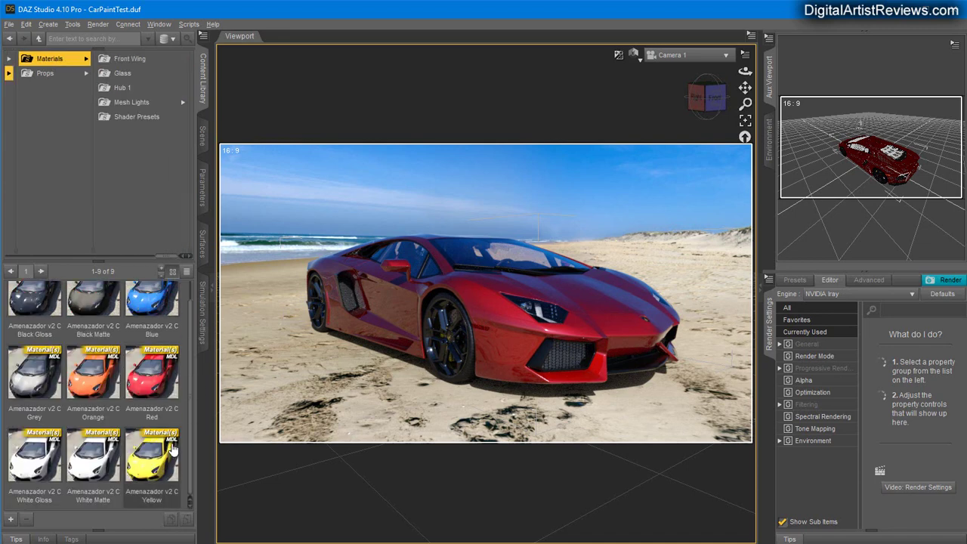
double_click(31, 465)
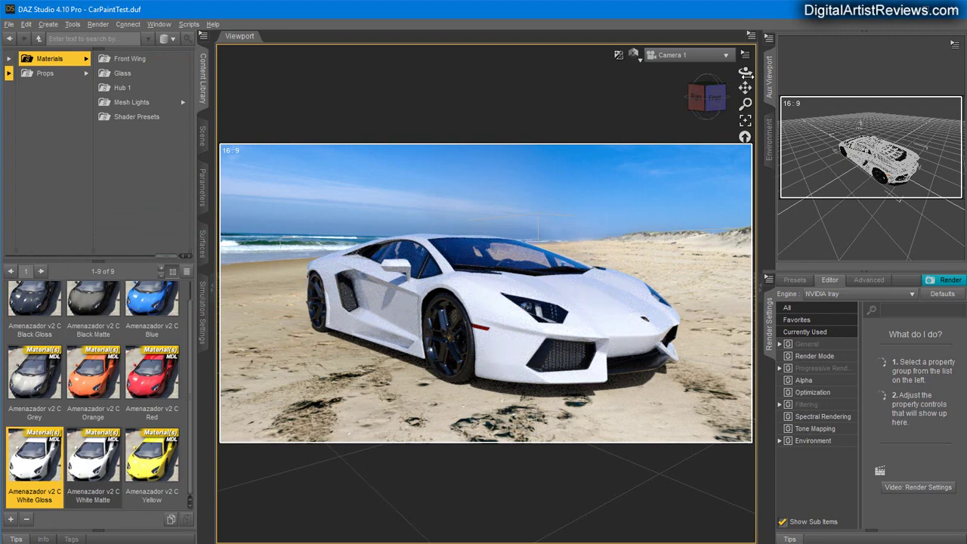
drag(745, 70, 143, 211)
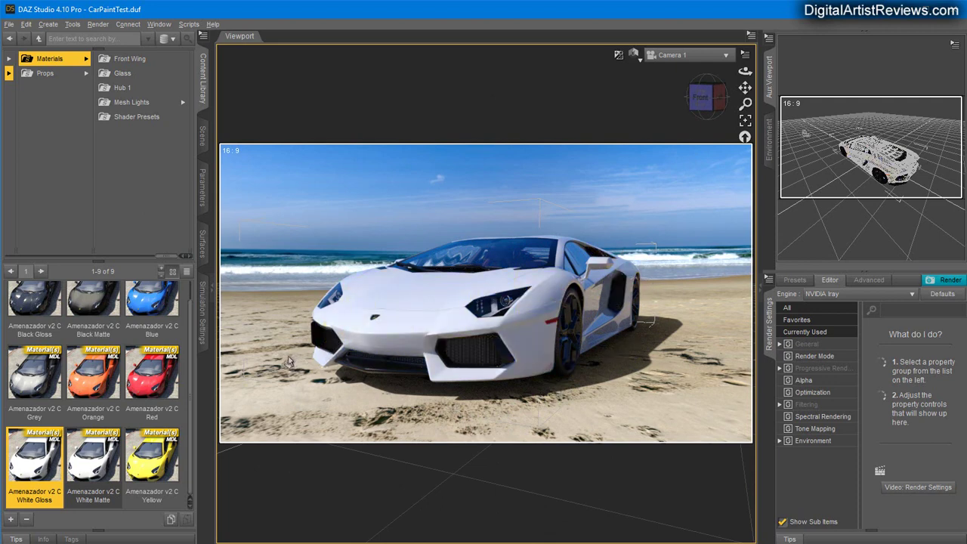
click(202, 240)
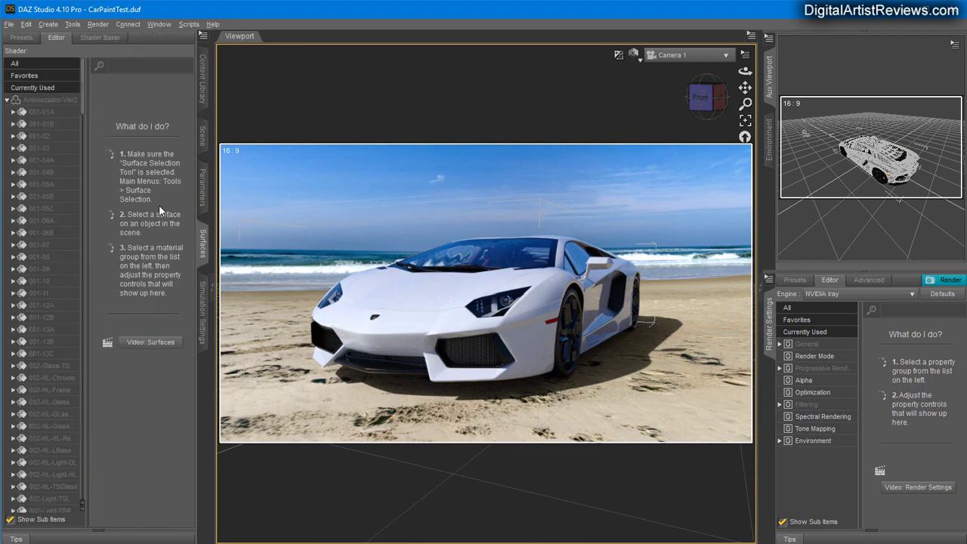
click(41, 114)
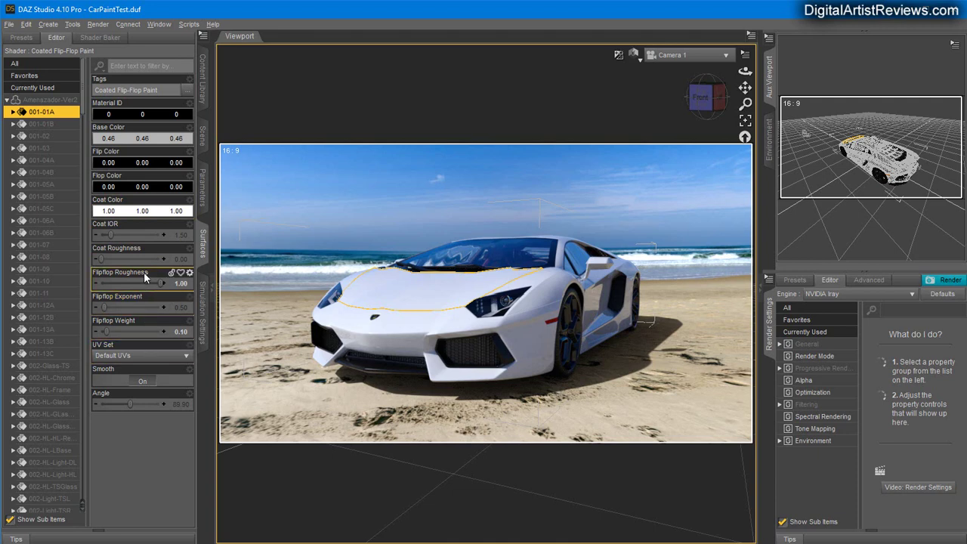
Apply the Amenazador v2 C Blue material to the car and inspect its paint from the side, rear and front
click(204, 85)
double_click(145, 311)
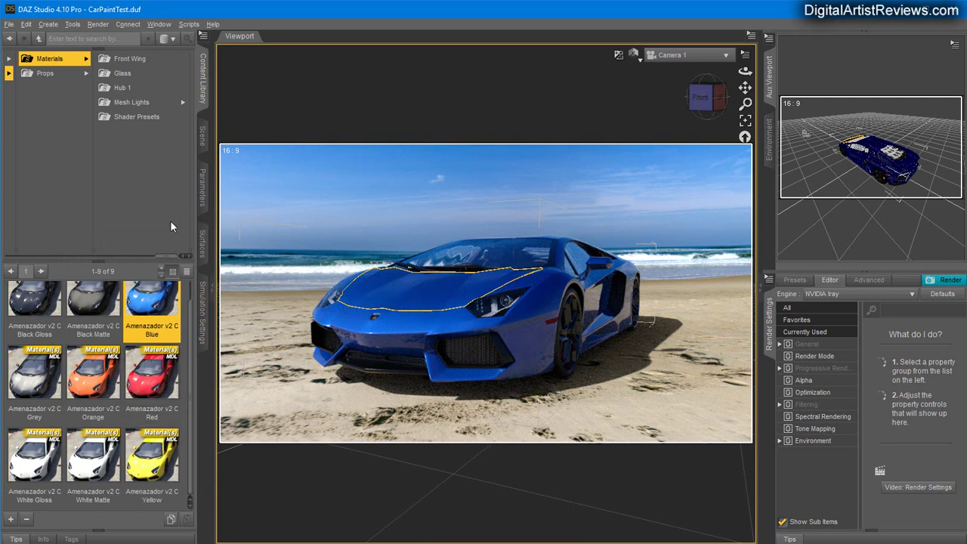
drag(746, 70, 745, 70)
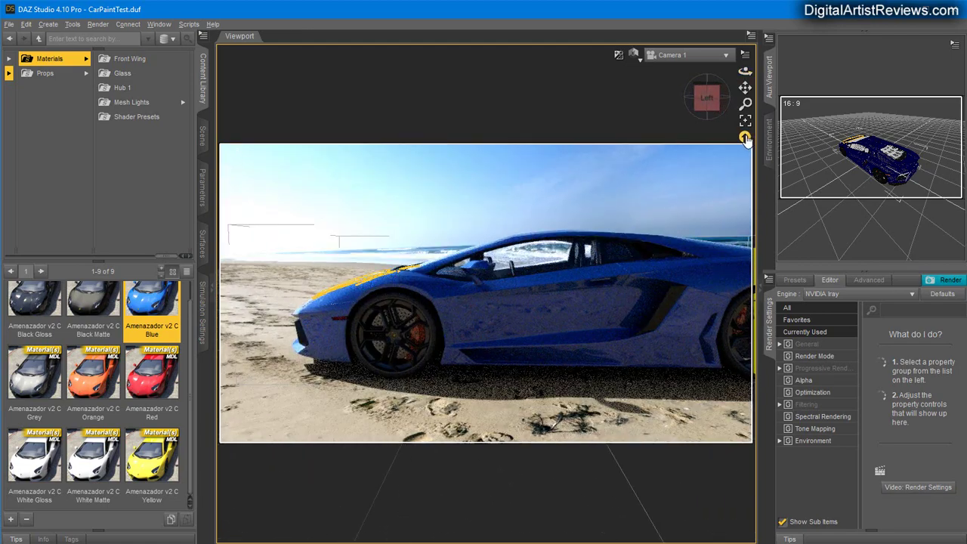
drag(746, 71, 745, 70)
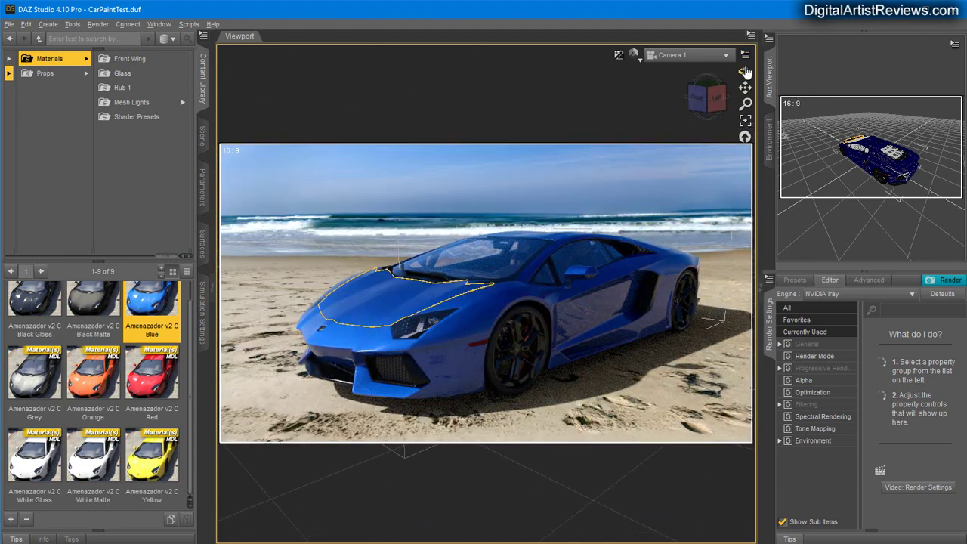
drag(745, 70, 361, 207)
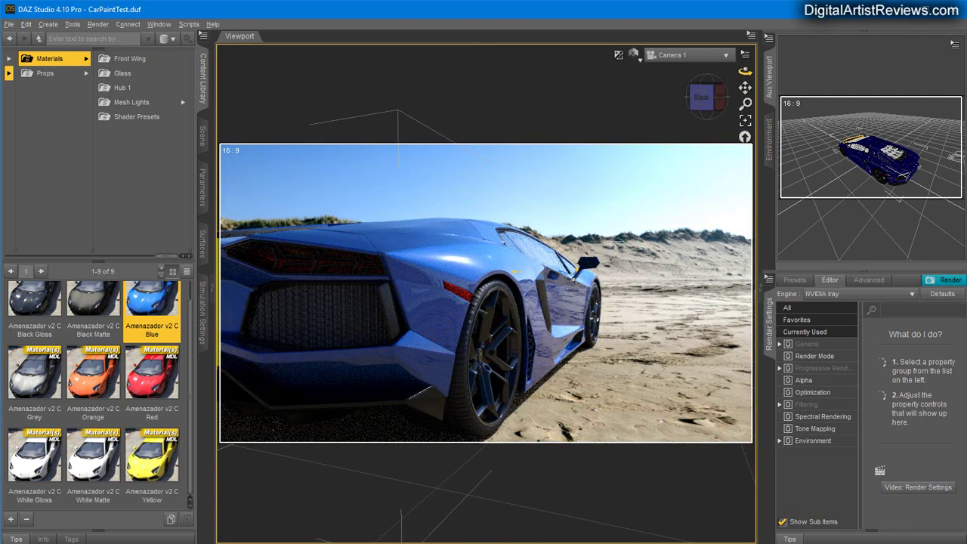
drag(745, 70, 385, 162)
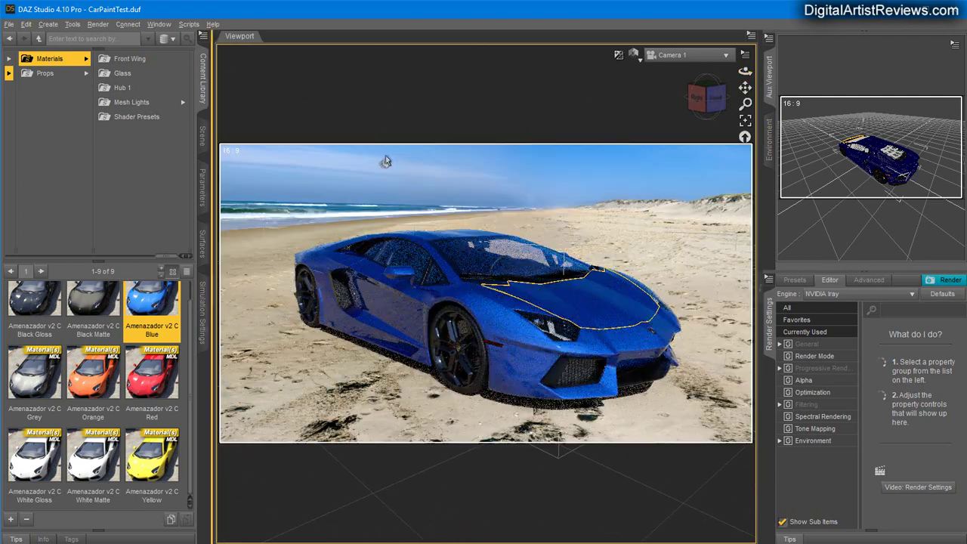
drag(745, 70, 130, 427)
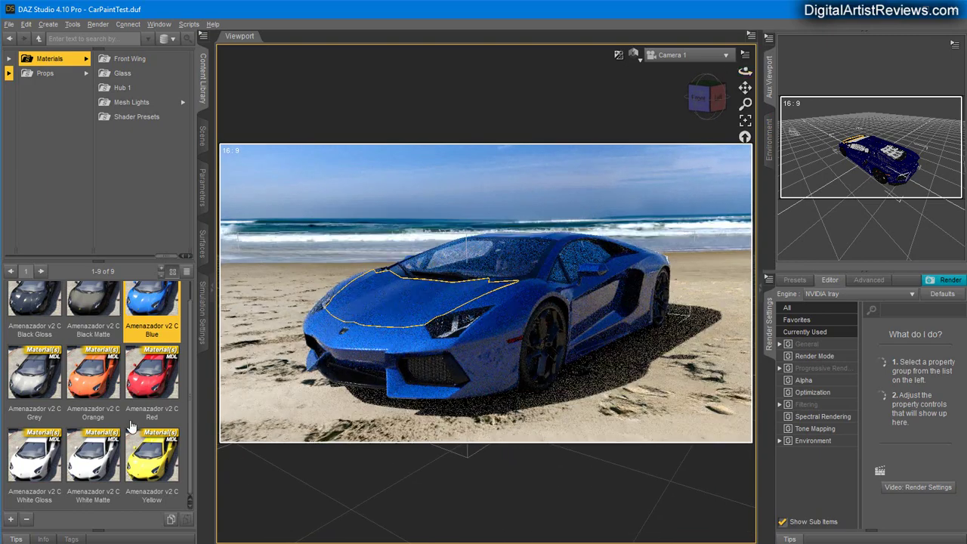
Apply the Amenazador v2 C Red material to the car, check surface 001-01A's paint settings and clear the surface selection
double_click(149, 378)
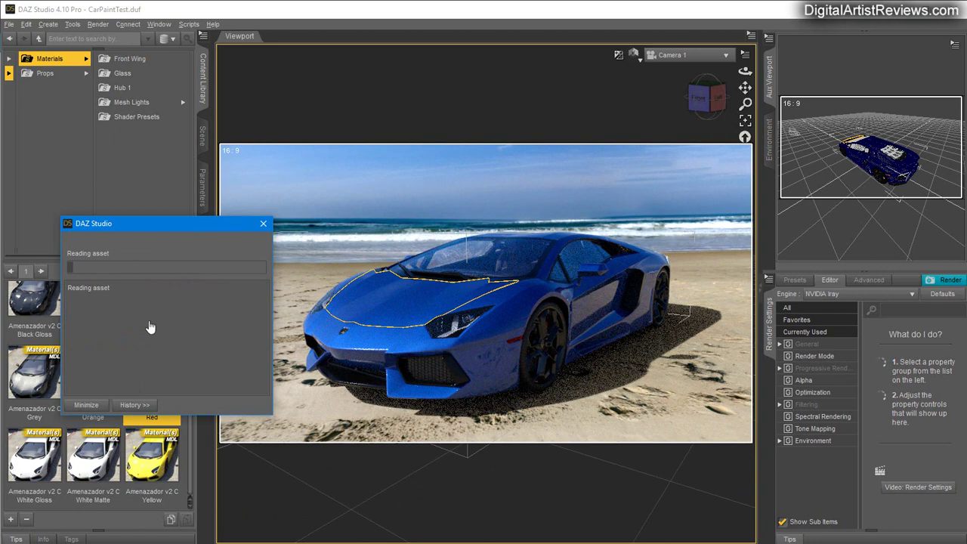
click(203, 136)
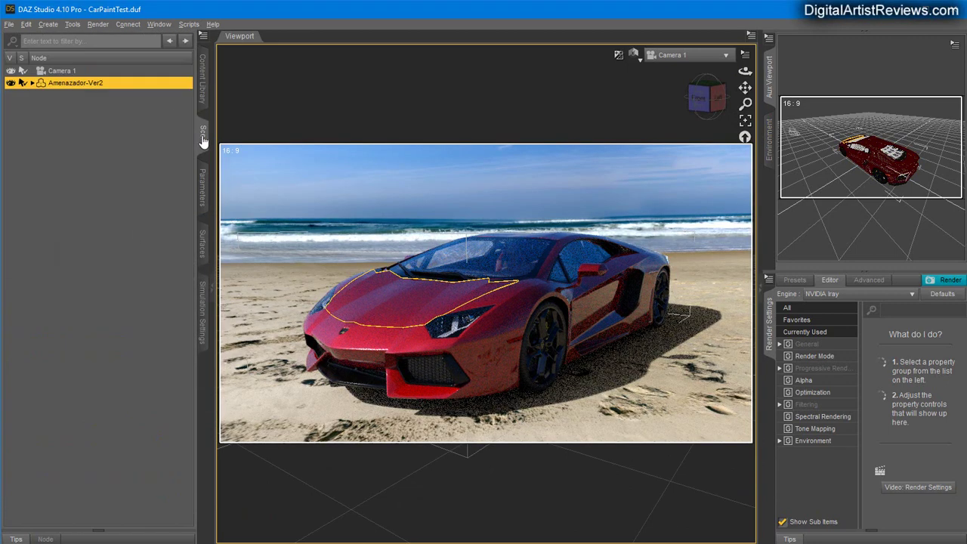
click(203, 100)
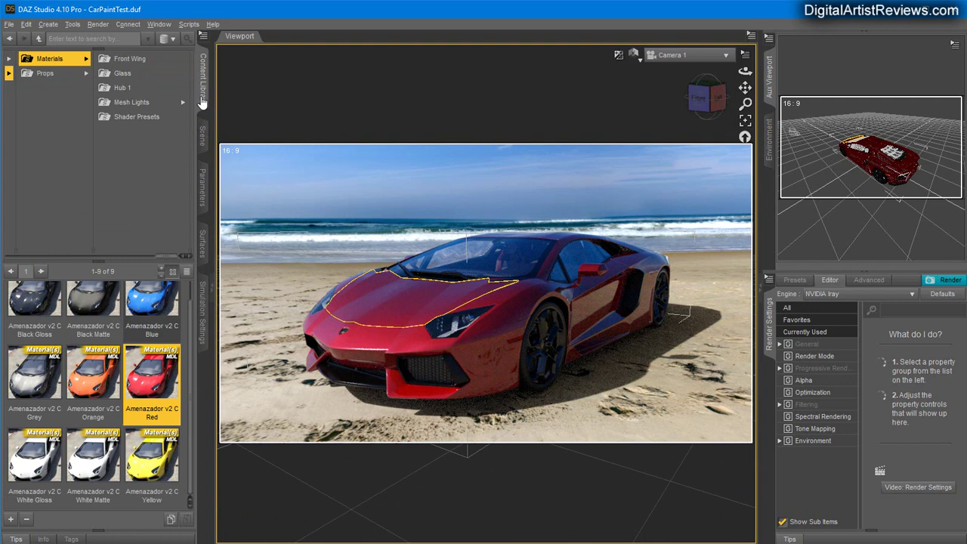
click(203, 244)
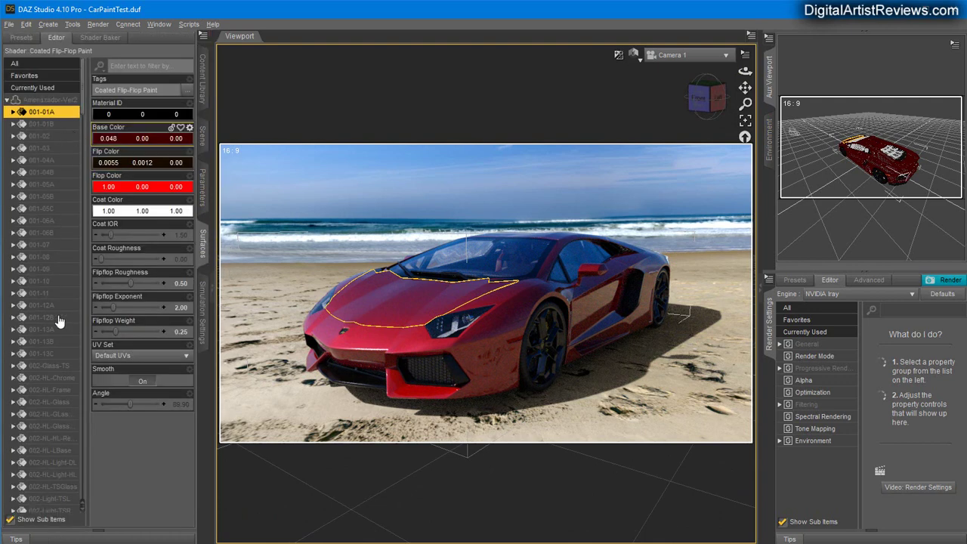
click(203, 37)
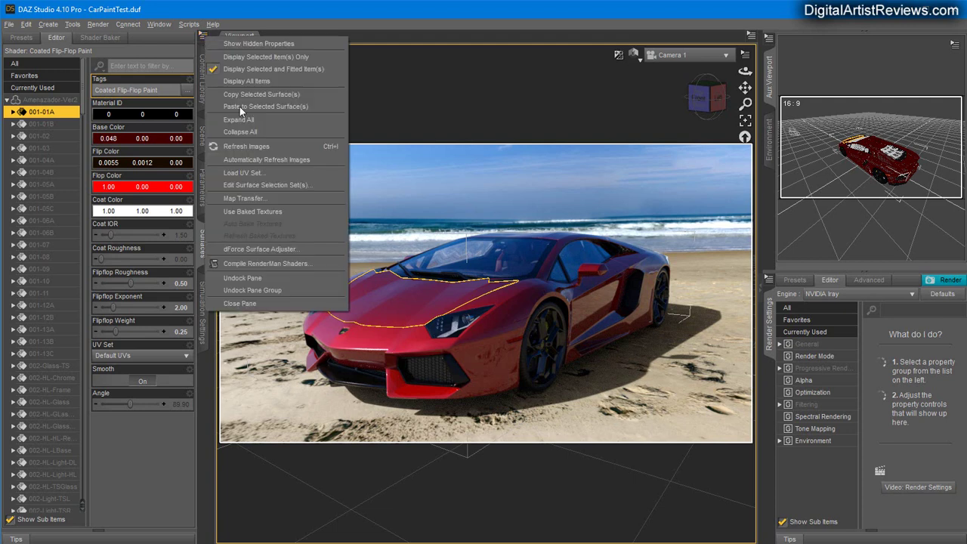
click(210, 21)
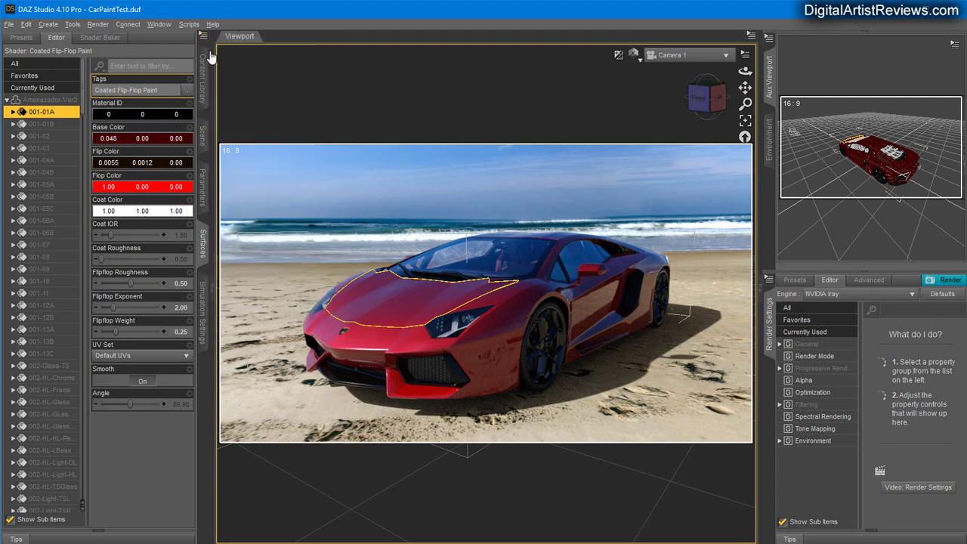
click(7, 100)
Load the Leon prop from the MoonRod folder in the vehicle content into the scene
click(204, 133)
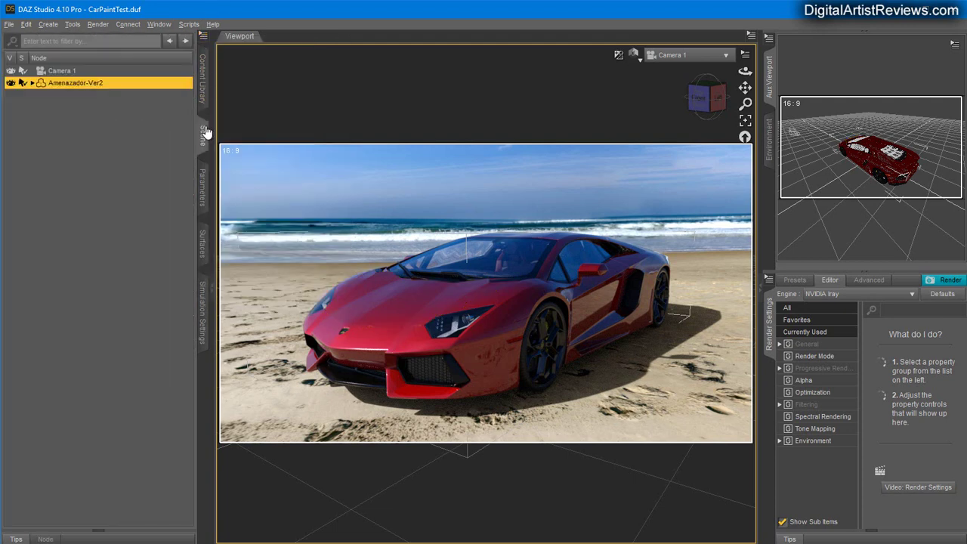
click(201, 79)
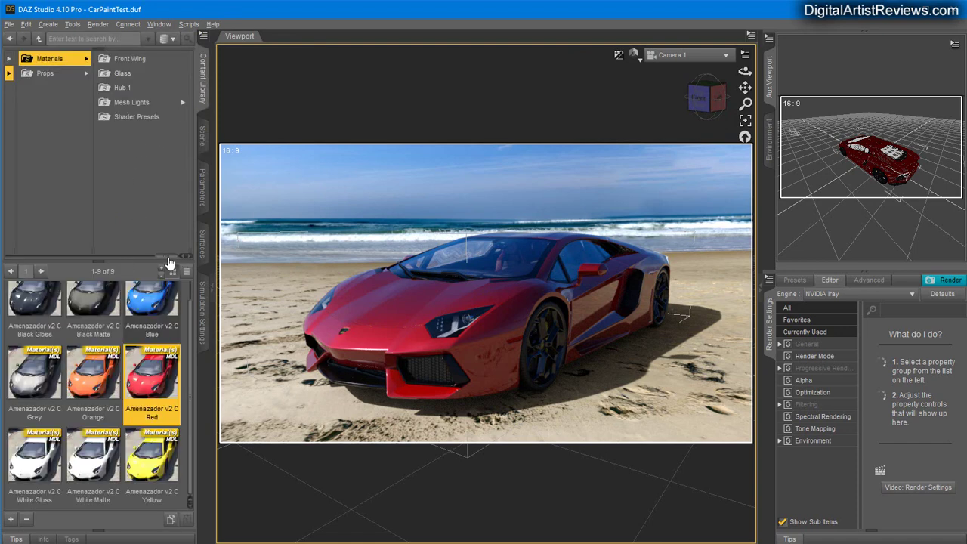
drag(169, 263, 81, 251)
scroll(131, 223, down, 3)
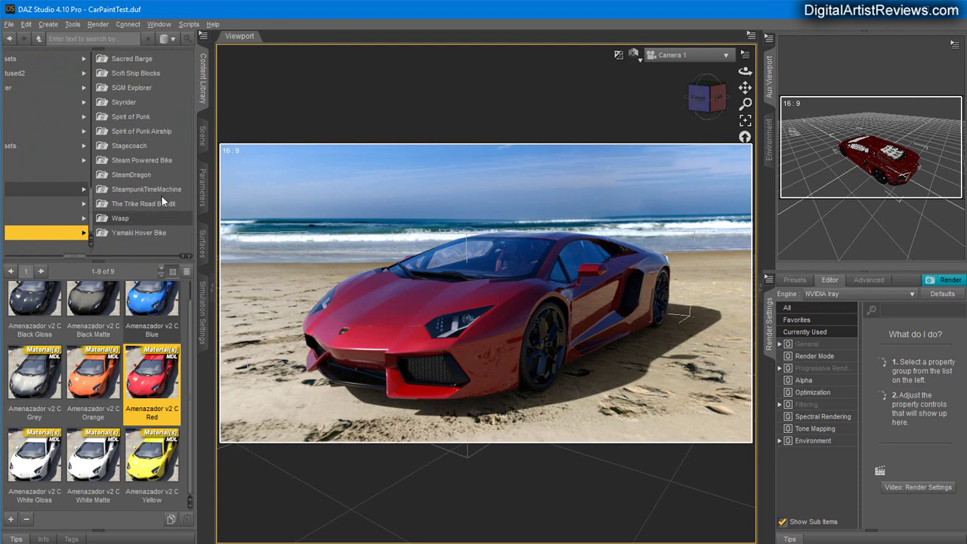
scroll(155, 194, up, 2)
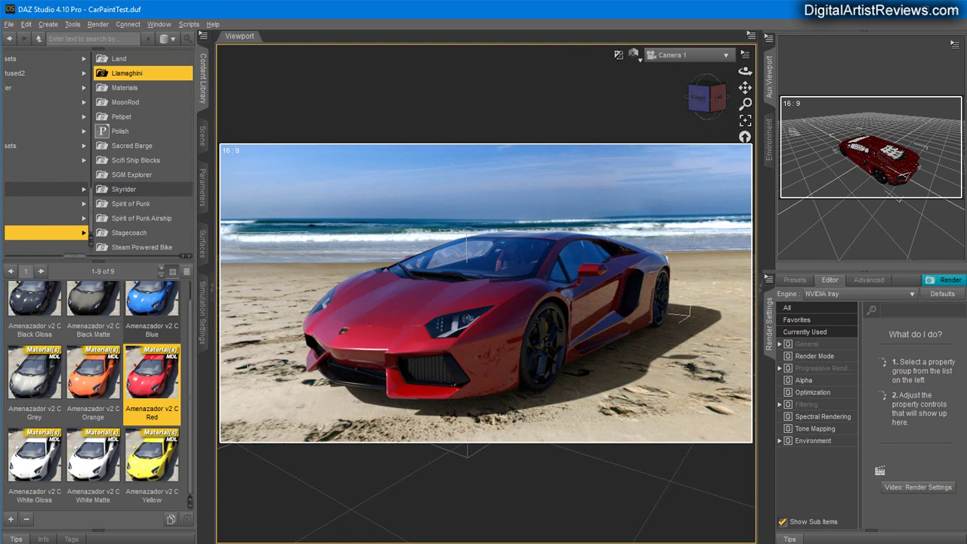
click(128, 104)
double_click(24, 336)
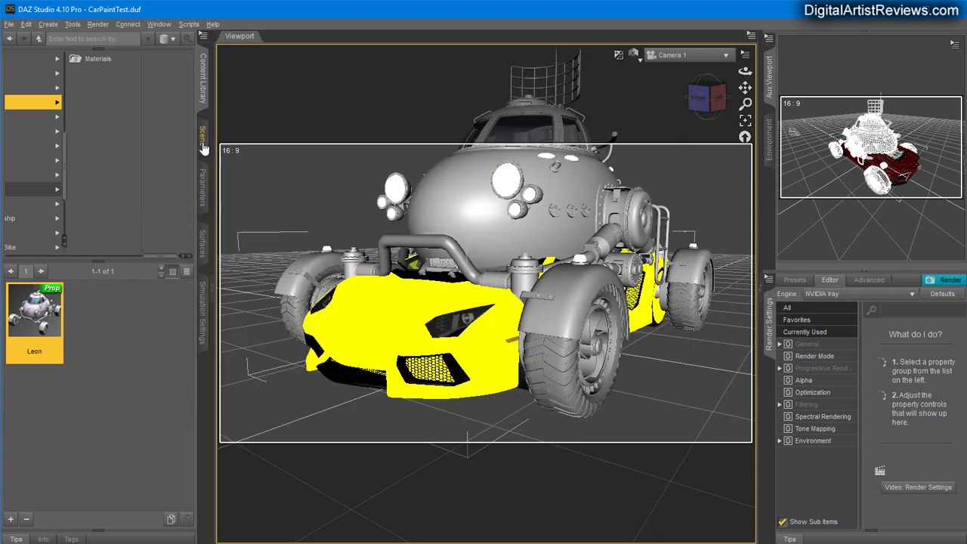
Select the Leon vehicle and set its X Translate to -250
click(203, 136)
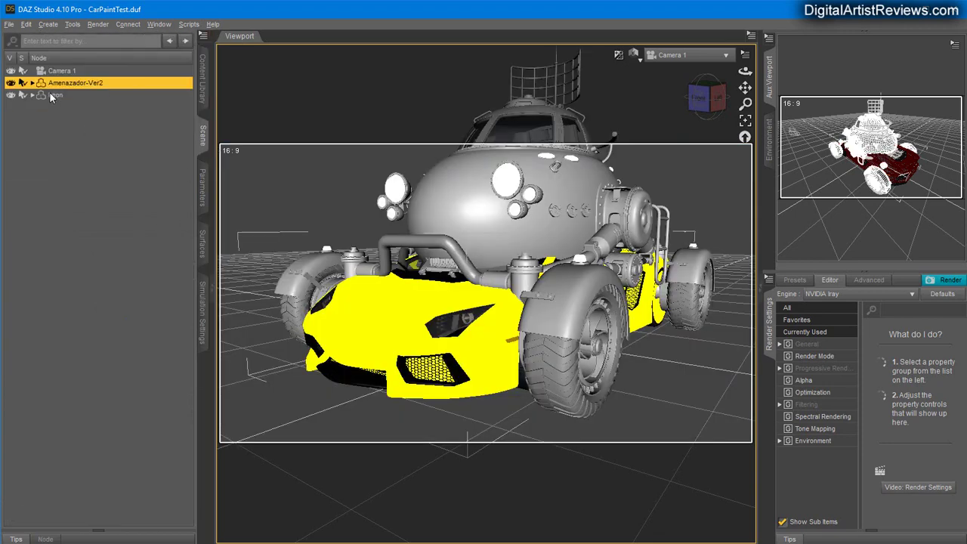
click(53, 95)
click(203, 185)
click(179, 64)
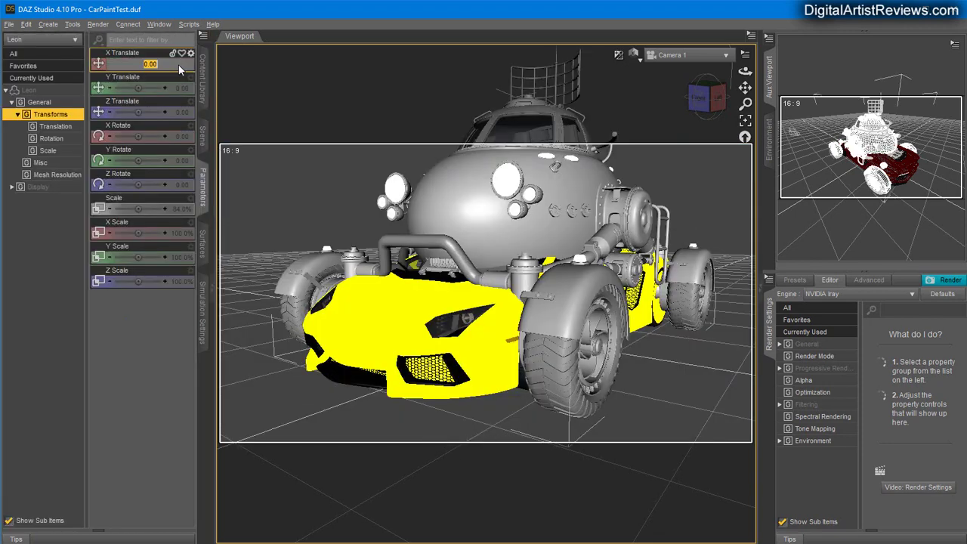
text(-250)
key(Return)
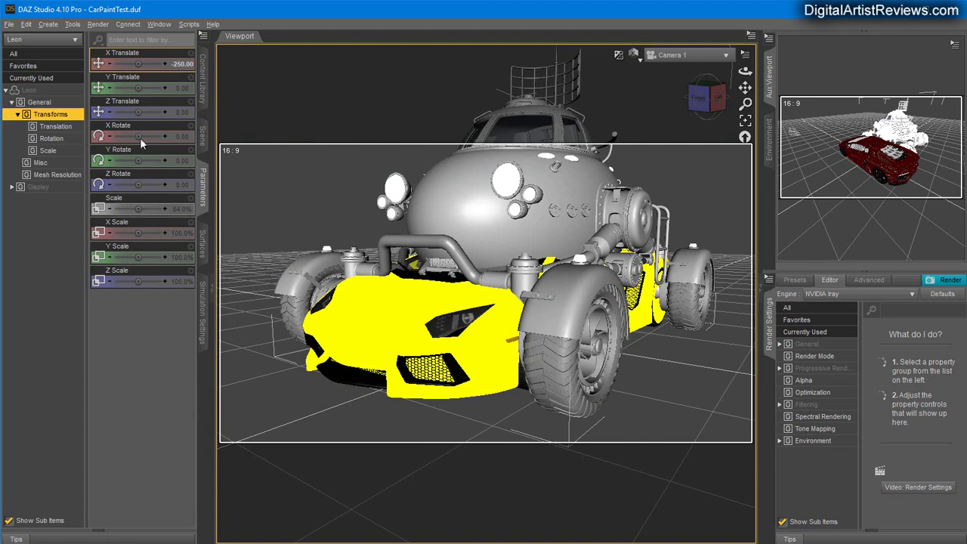
Select Leon's Hull and Chassis surfaces together with the Surface Selection tool
click(203, 135)
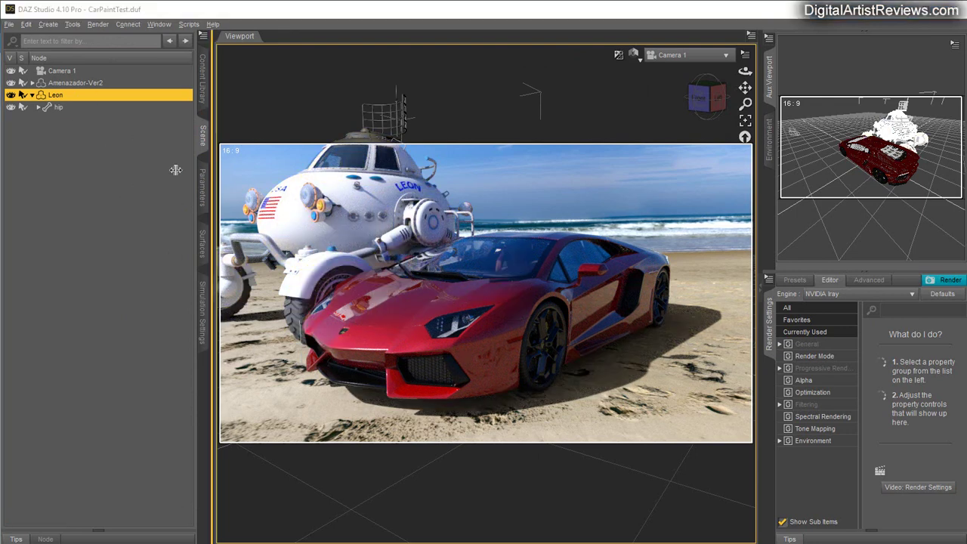
click(203, 244)
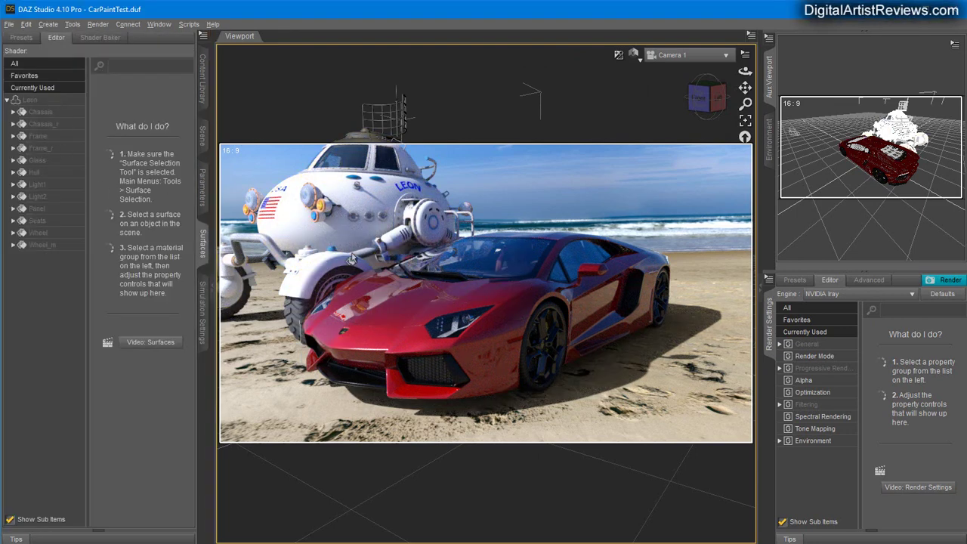
click(76, 26)
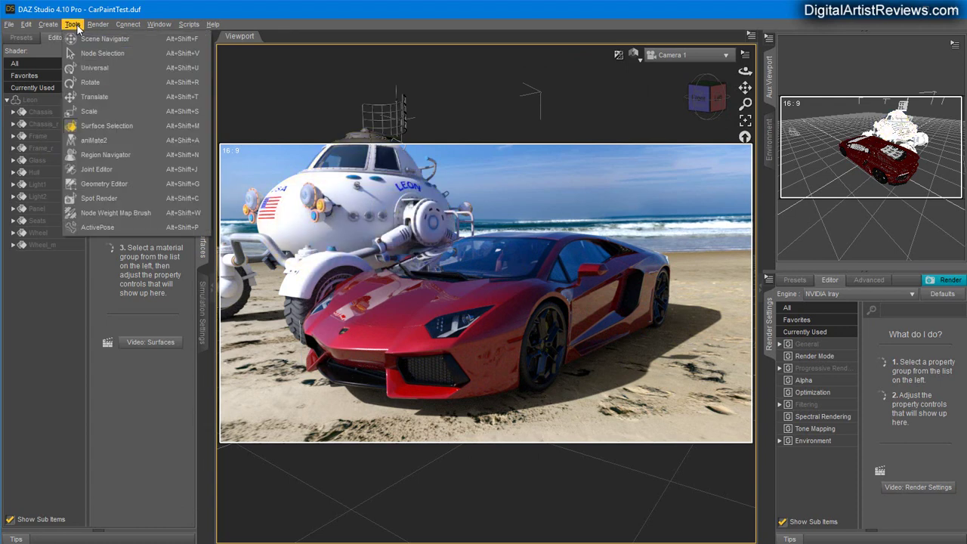
click(106, 125)
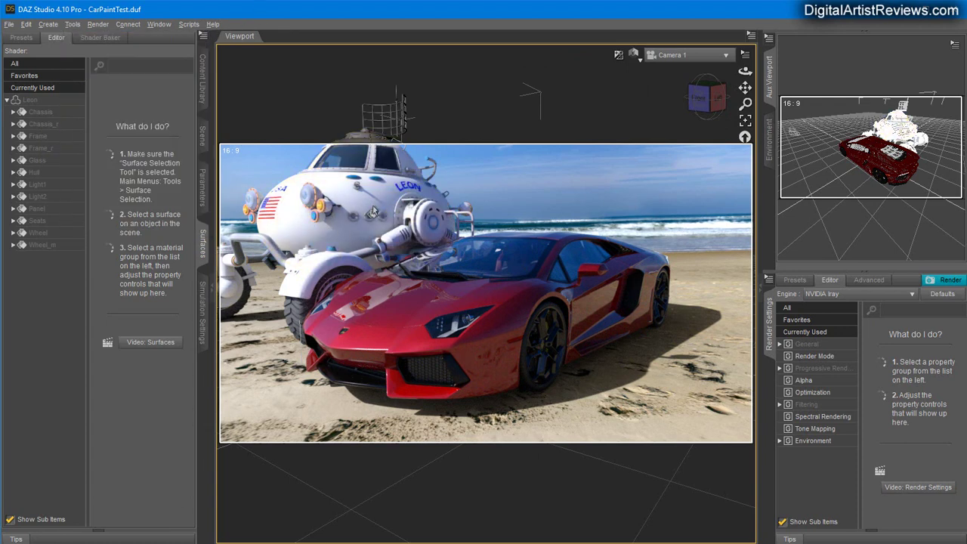
click(368, 195)
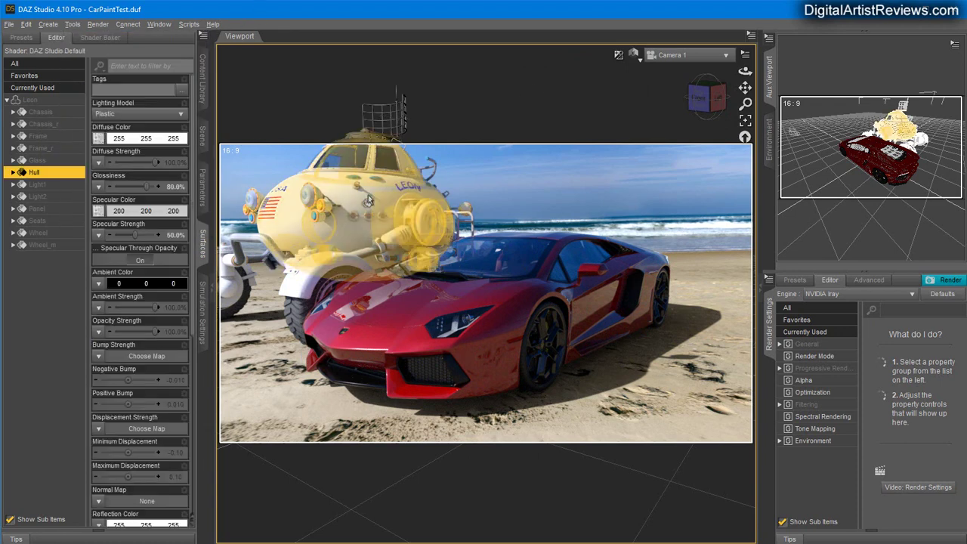
ctrl+click(294, 284)
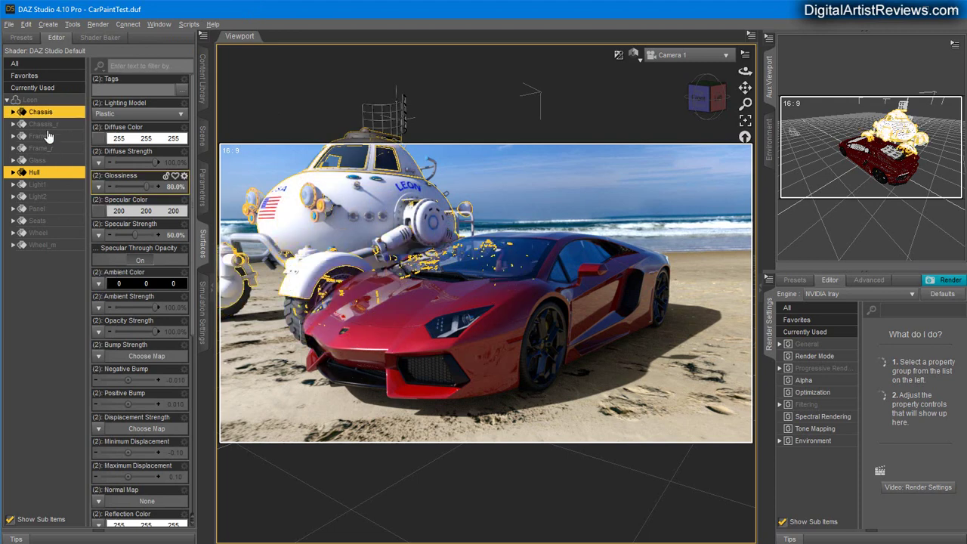
Apply the Amenazador v2 C Red shader preset from the sports car's Iray Version materials to Leon's selected surfaces and inspect it
click(206, 92)
drag(157, 256, 109, 259)
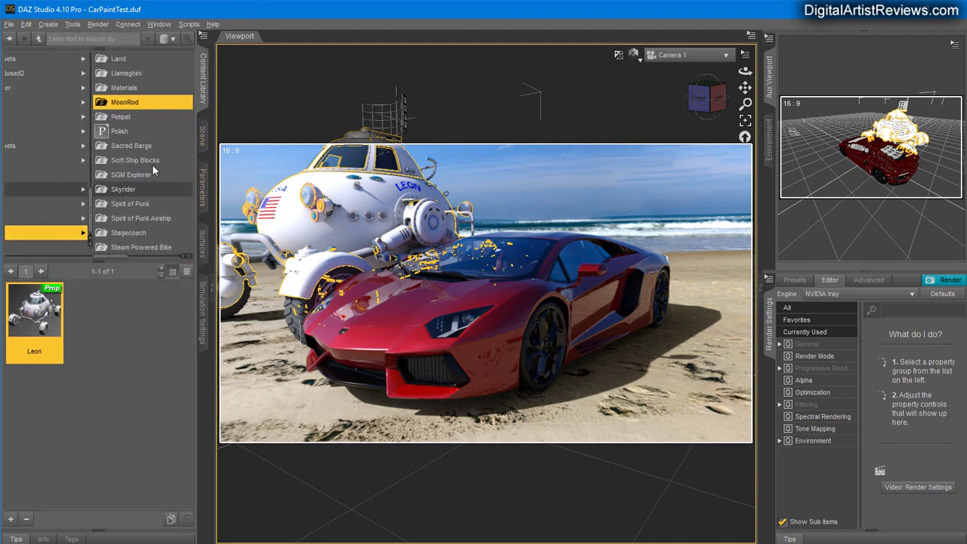
click(126, 72)
click(147, 59)
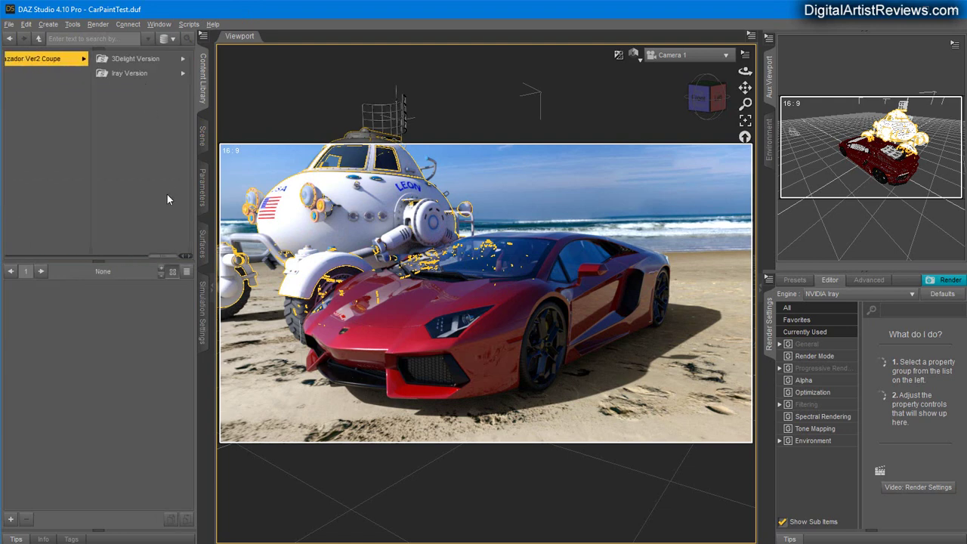
click(118, 73)
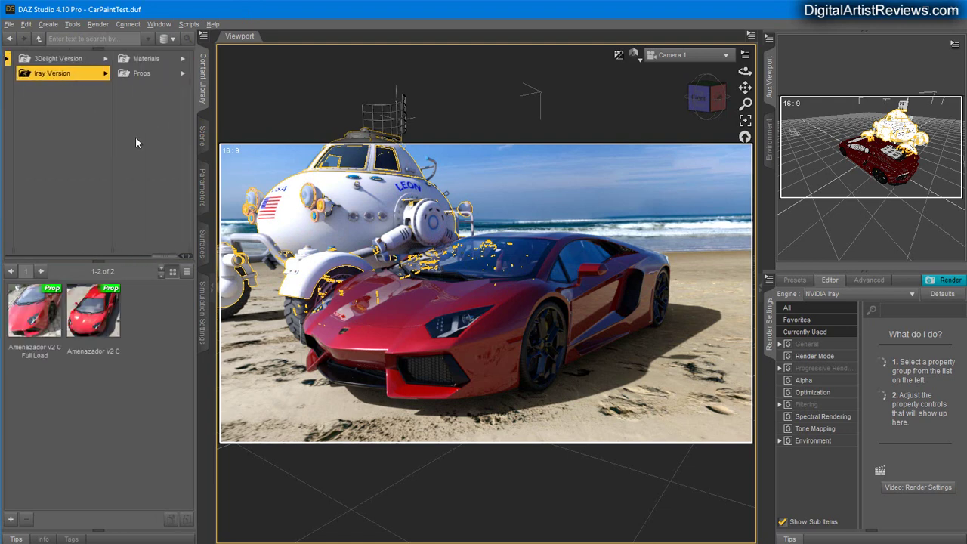
click(148, 59)
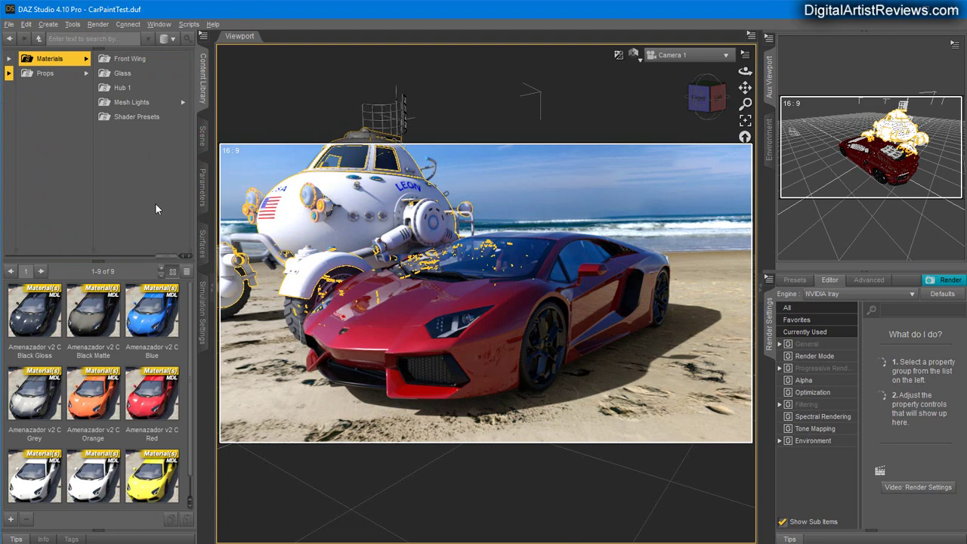
click(122, 118)
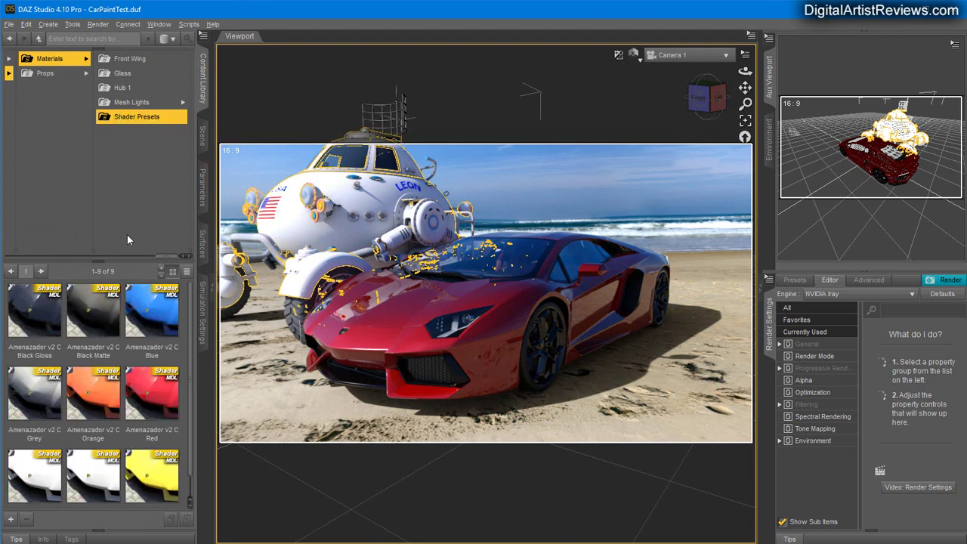
double_click(157, 401)
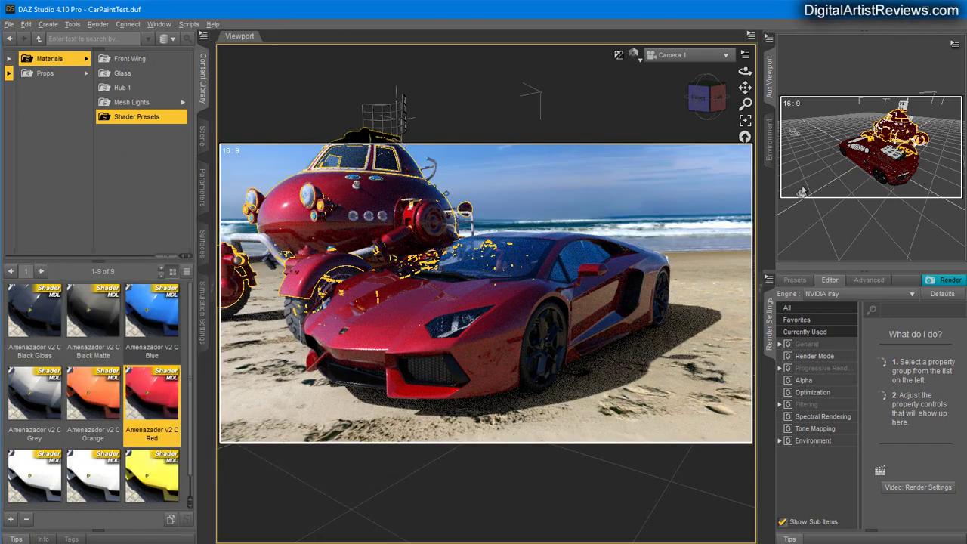
drag(746, 70, 79, 194)
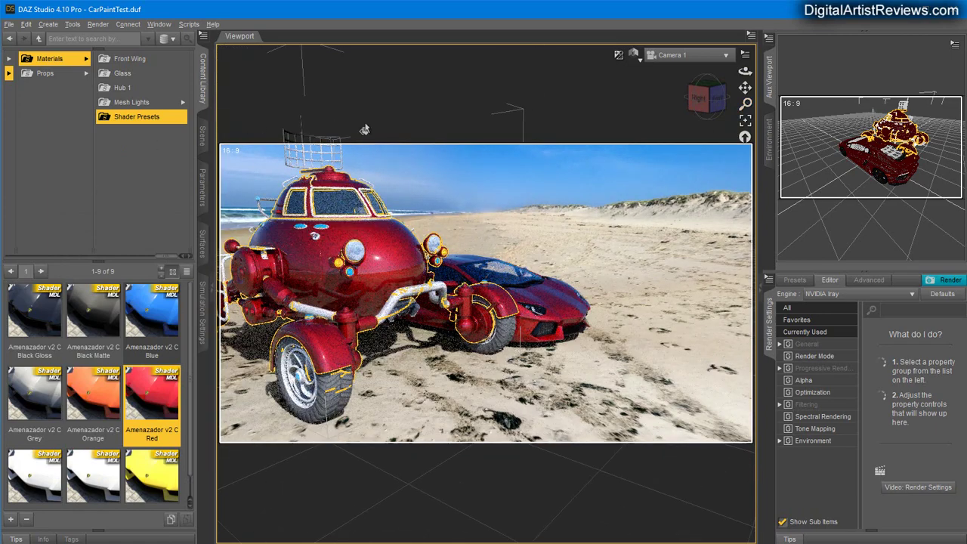
drag(714, 75, 138, 224)
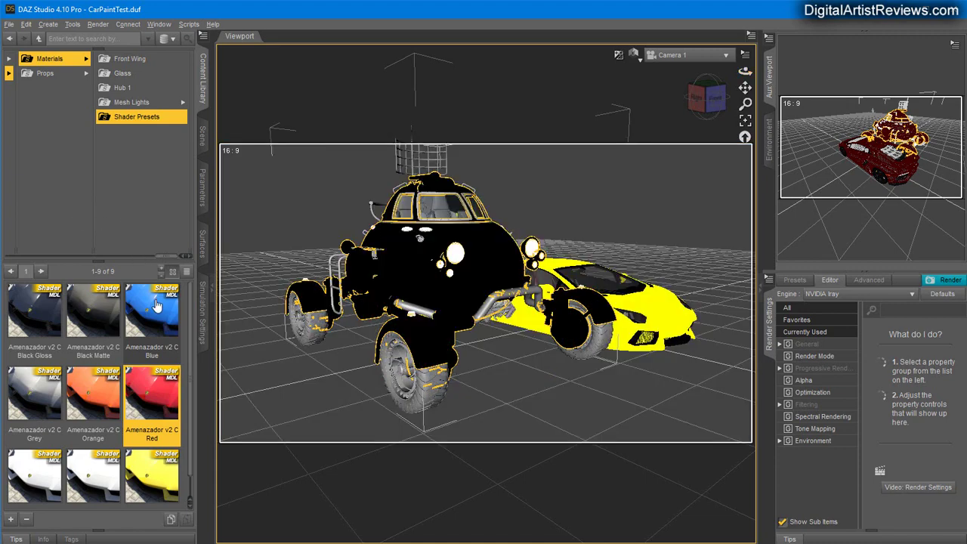
Apply the Amenazador v2 C Blue shader preset to Leon's selected surfaces and inspect the paint from another angle
double_click(153, 313)
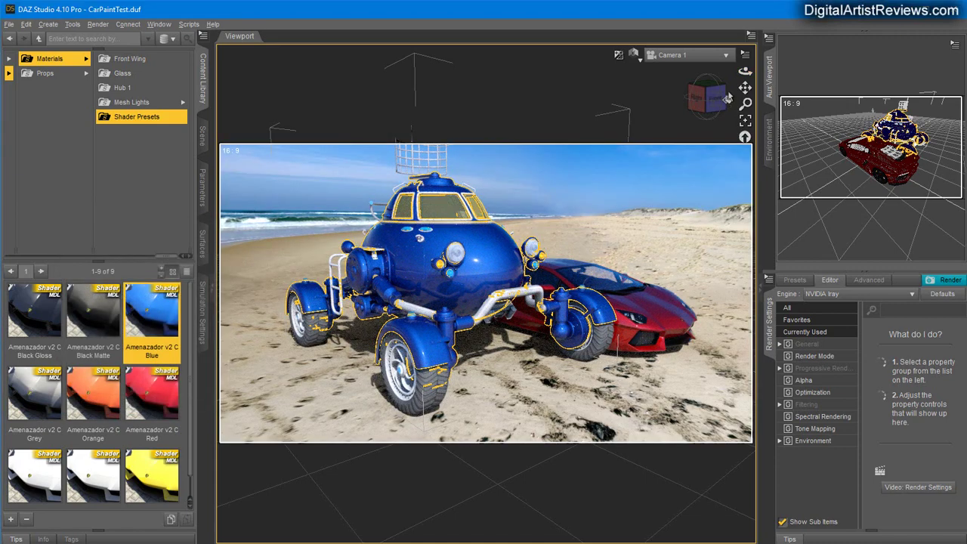
drag(745, 70, 745, 71)
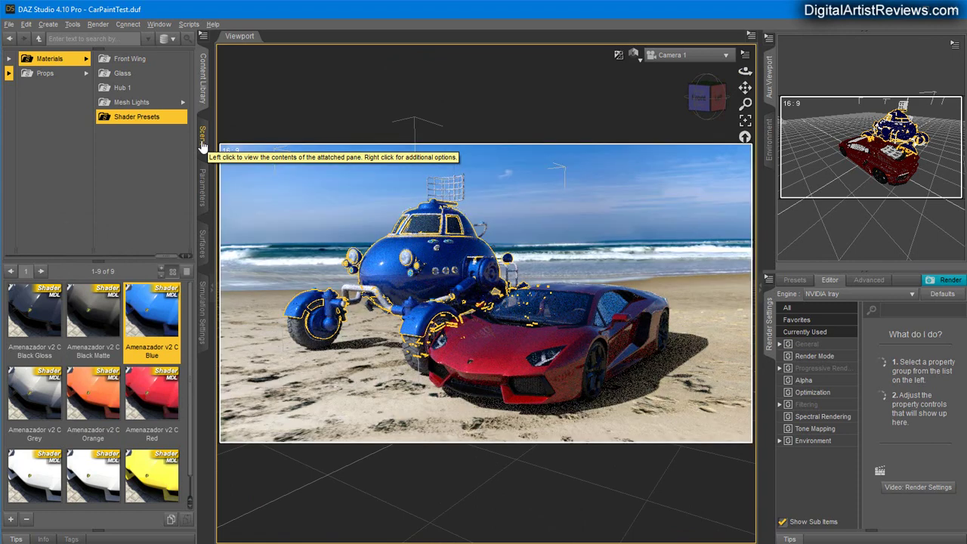
Set Leon's X Translate to -350 and view both vehicles side by side from the front
click(201, 140)
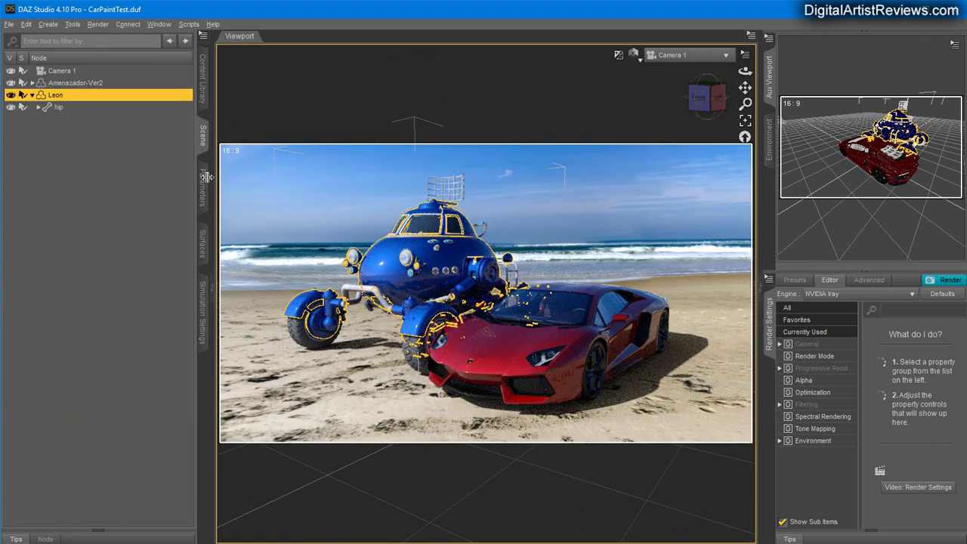
click(202, 181)
click(177, 65)
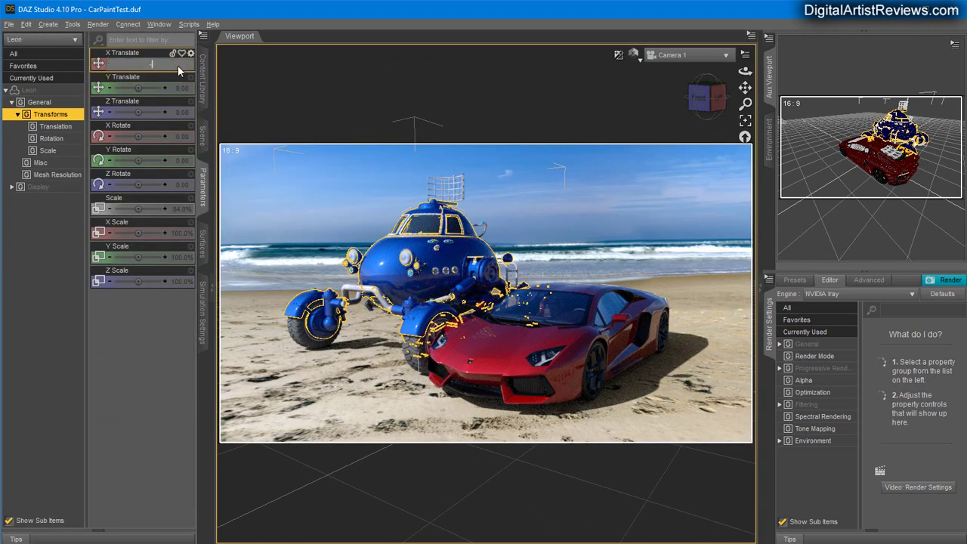
text(-350)
key(Return)
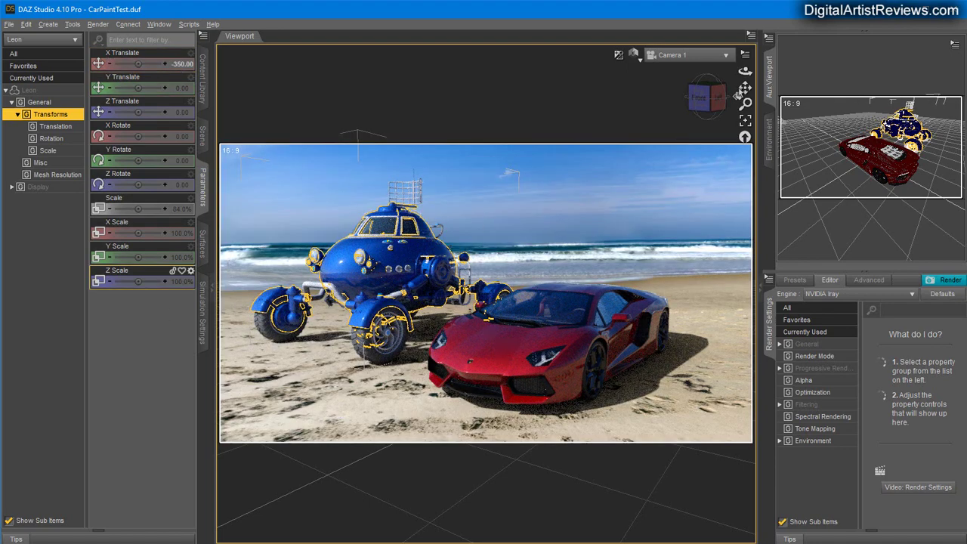
mouse_move(746, 71)
mouse_down()
mouse_move(754, 73)
mouse_move(750, 89)
mouse_up()
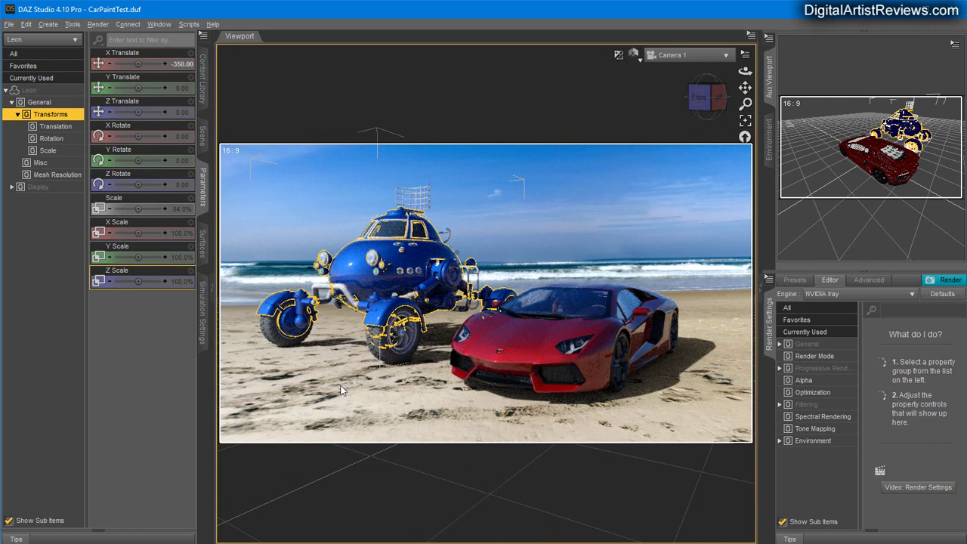
drag(745, 71, 462, 195)
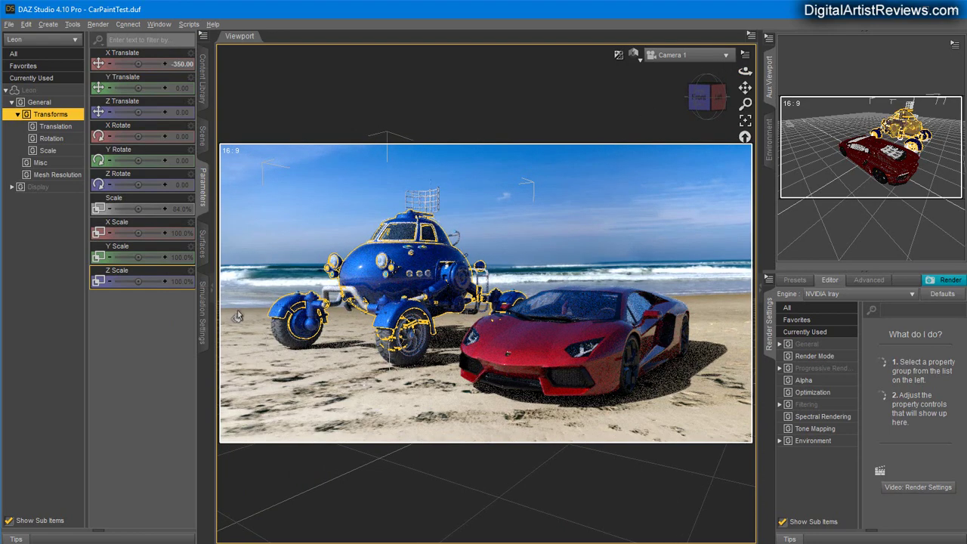
Review the shader properties of Leon's selected Chassis and Hull surfaces
click(204, 245)
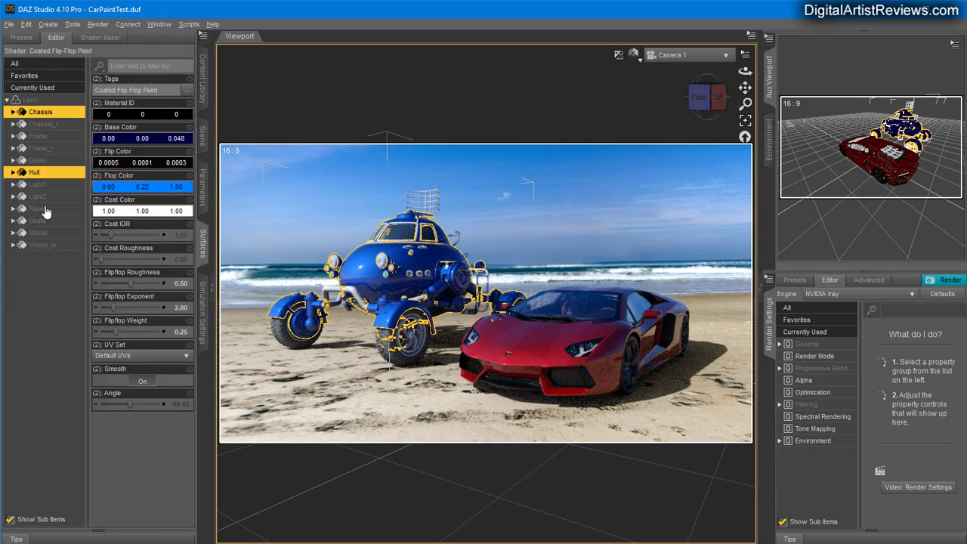
click(27, 305)
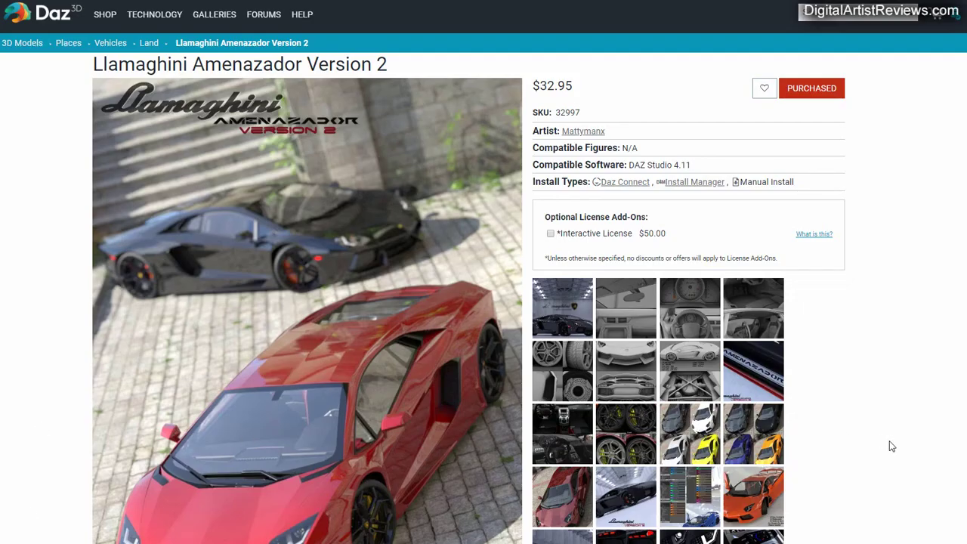
Look through the Llamaghini Amenazador Version 2 page in the Daz 3D web store and highlight its Details text about moving parts, suspension and materials
scroll(902, 439, down, 2)
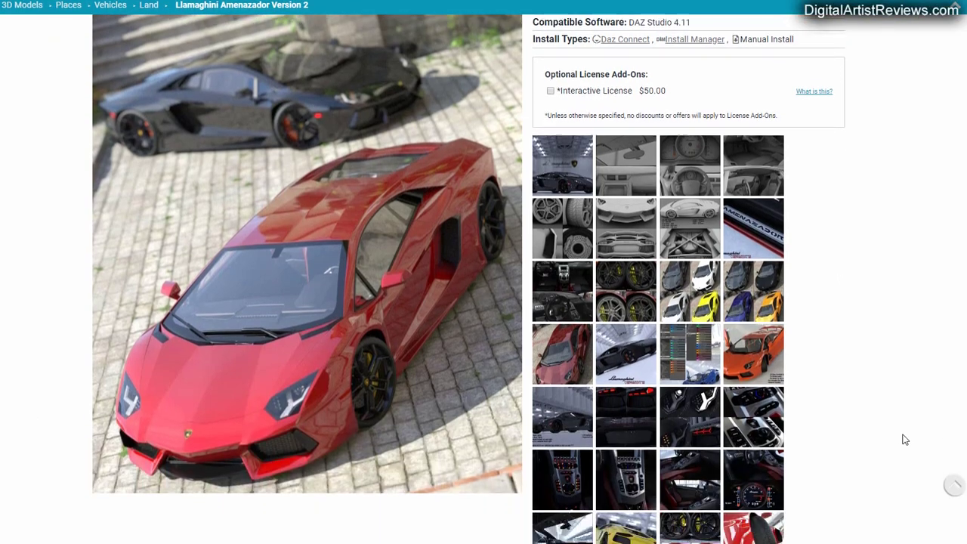
scroll(905, 440, down, 5)
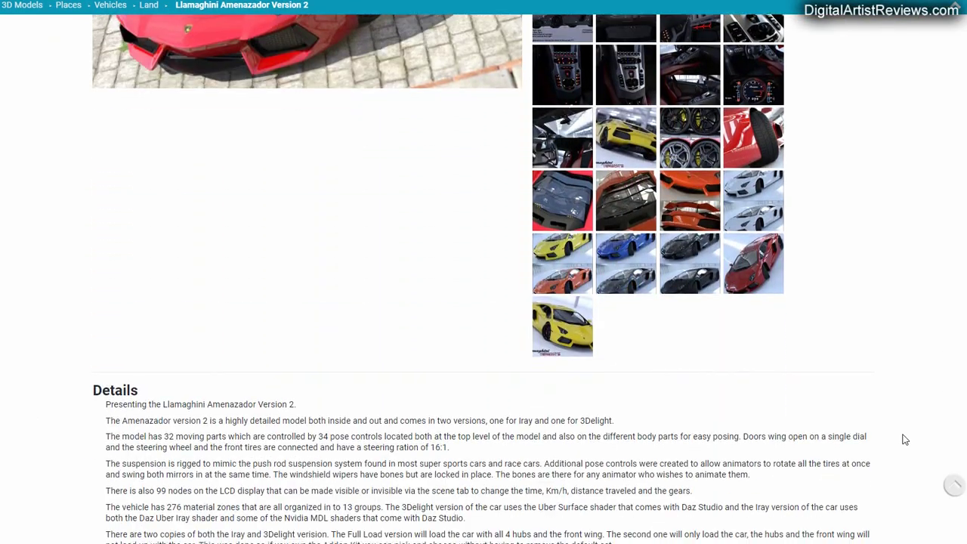
scroll(904, 440, down, 2)
scroll(902, 441, up, 9)
scroll(886, 431, down, 2)
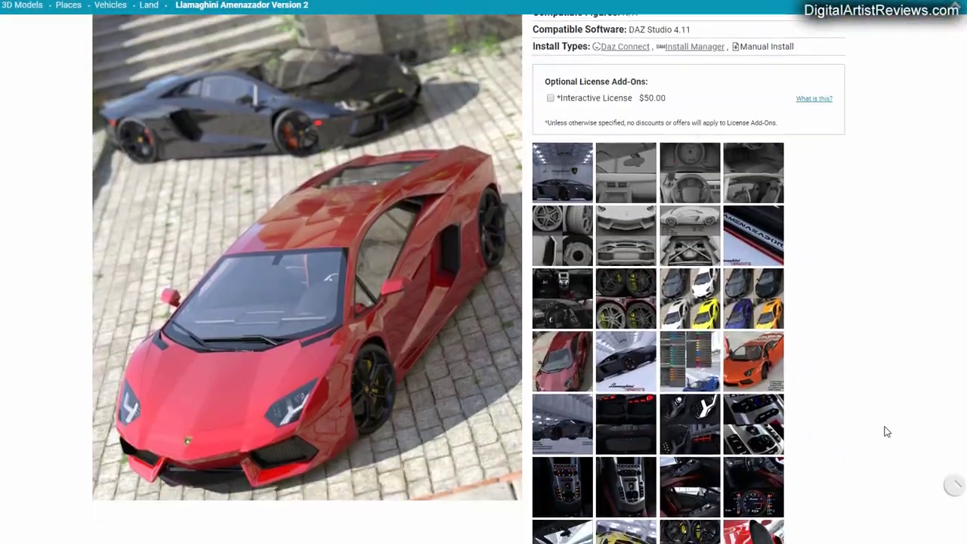
scroll(887, 432, down, 7)
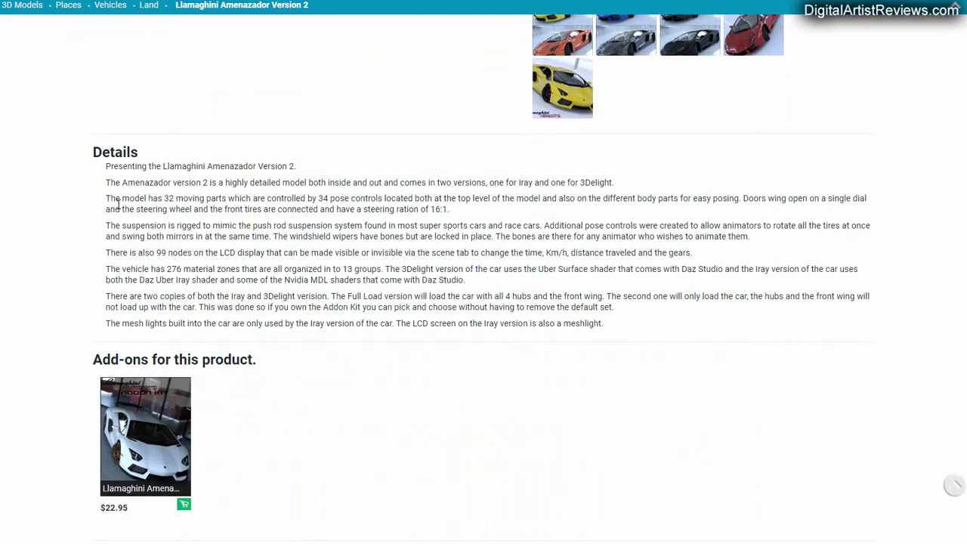
drag(118, 205, 721, 315)
click(711, 417)
Enlarge the gallery image showing the pose control sliders above the blue car, examine the controls and close it
scroll(712, 418, up, 10)
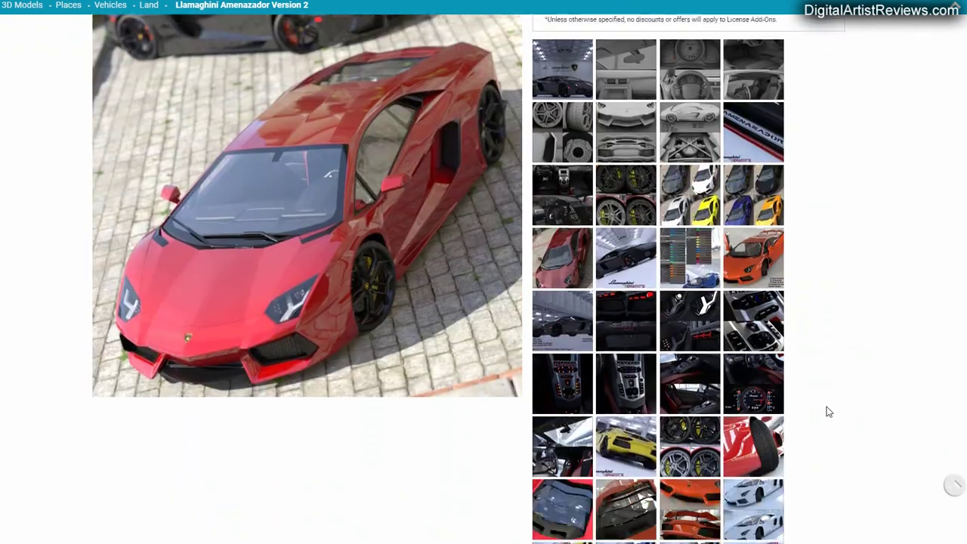
scroll(827, 409, down, 3)
scroll(827, 409, up, 3)
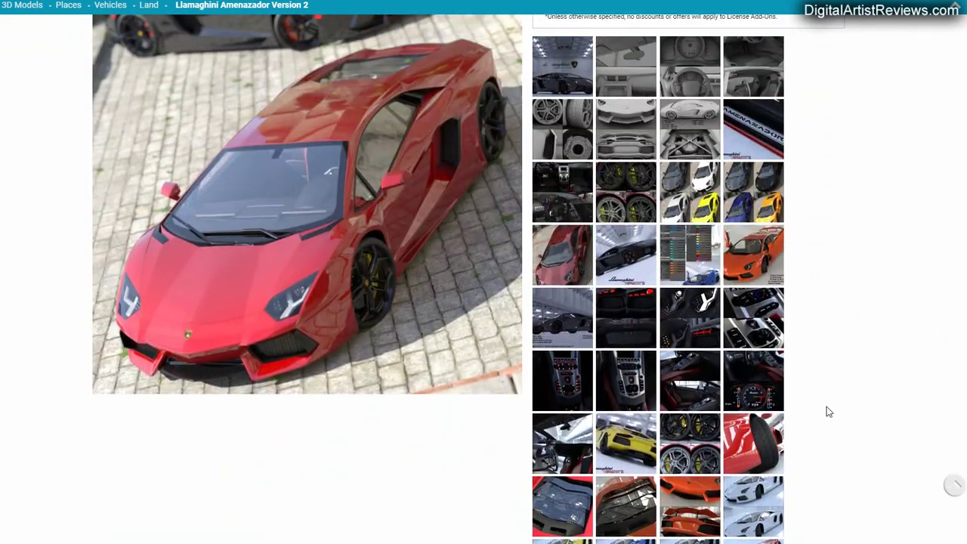
scroll(829, 412, up, 1)
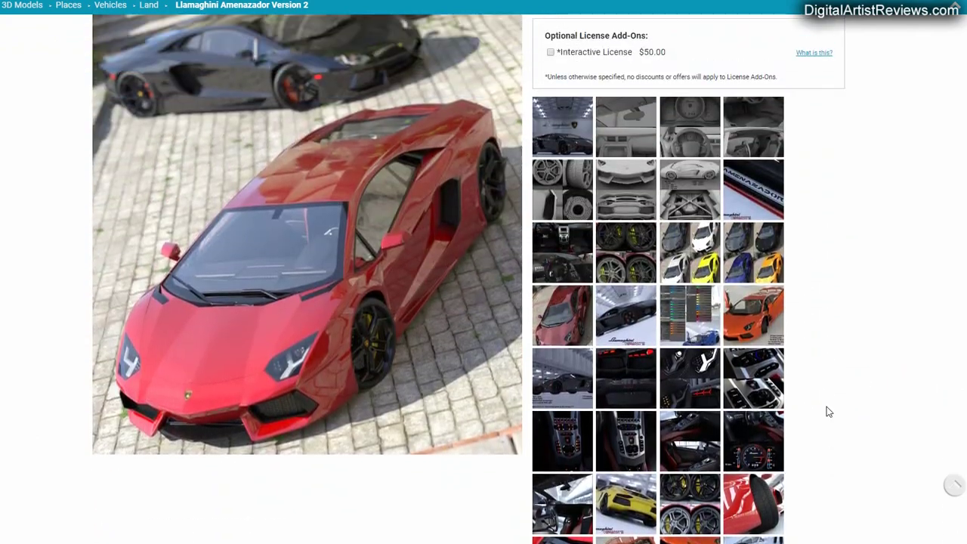
click(691, 324)
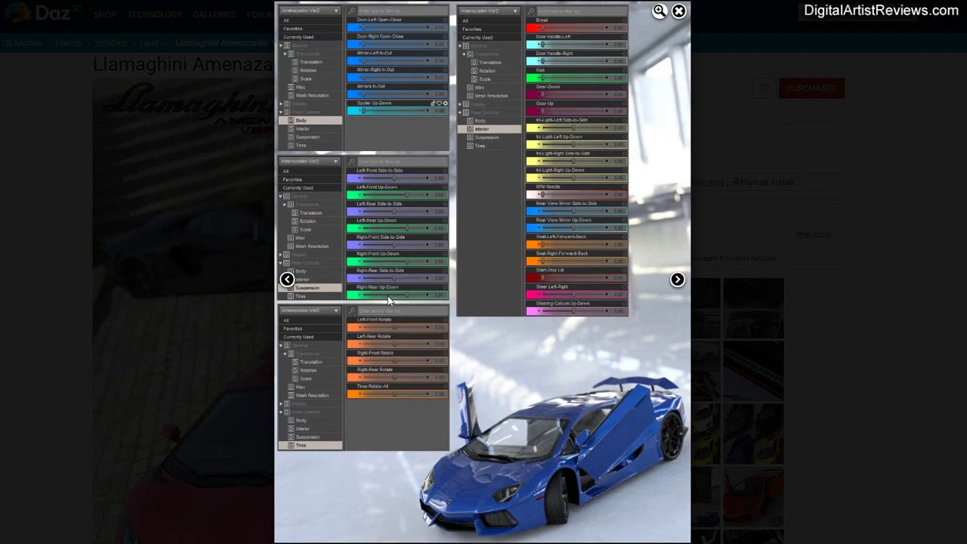
click(679, 11)
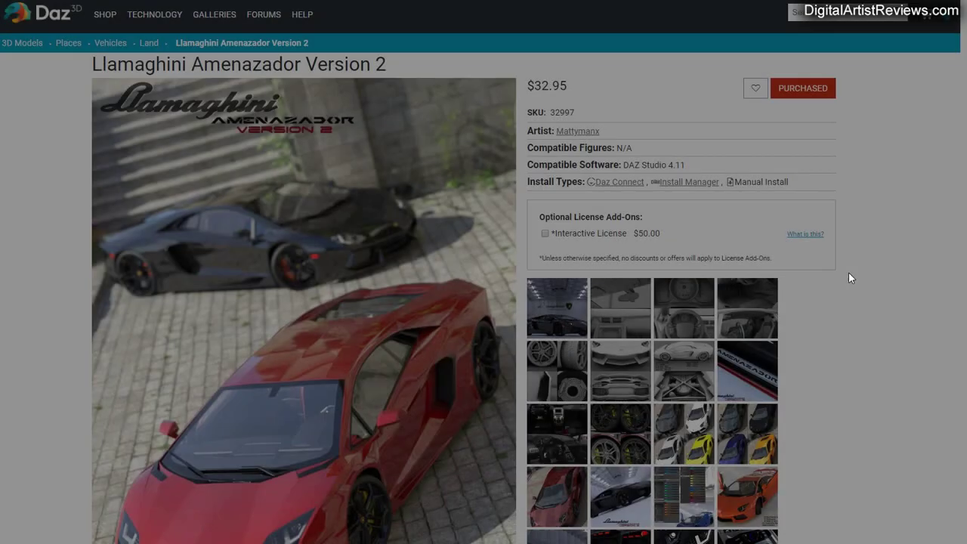
Look over the product gallery again, enlarge the close-up of the red car's tire tread and close it
scroll(845, 278, down, 3)
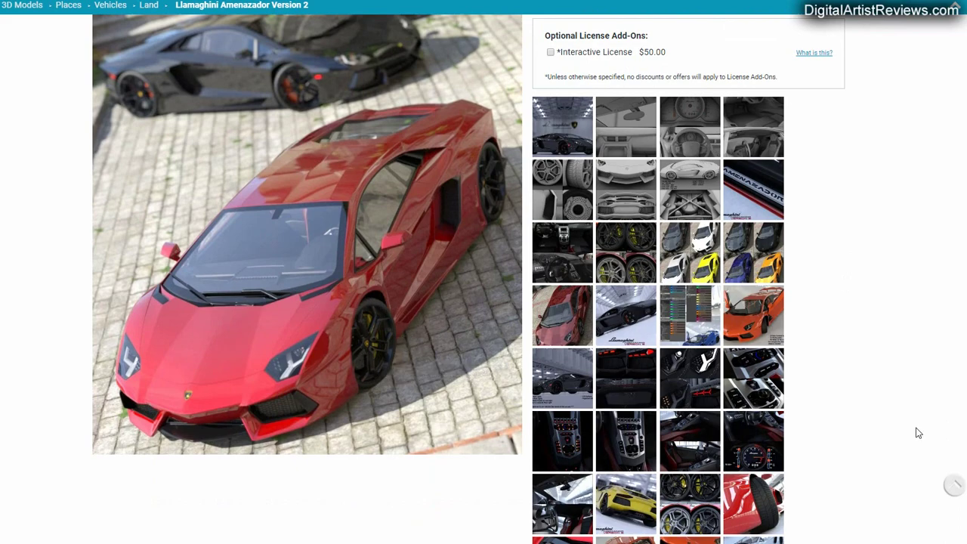
scroll(921, 417, down, 5)
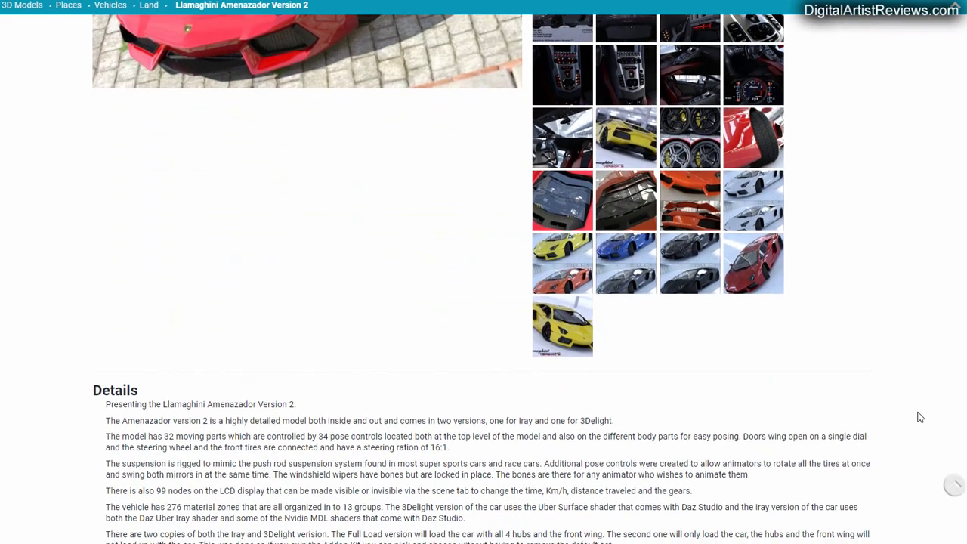
scroll(921, 418, up, 6)
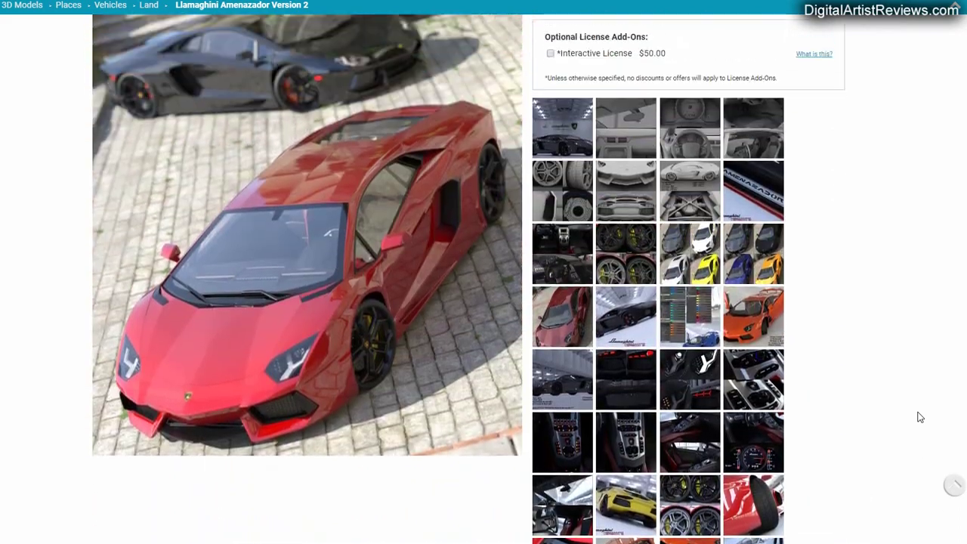
scroll(918, 417, down, 2)
scroll(914, 417, down, 1)
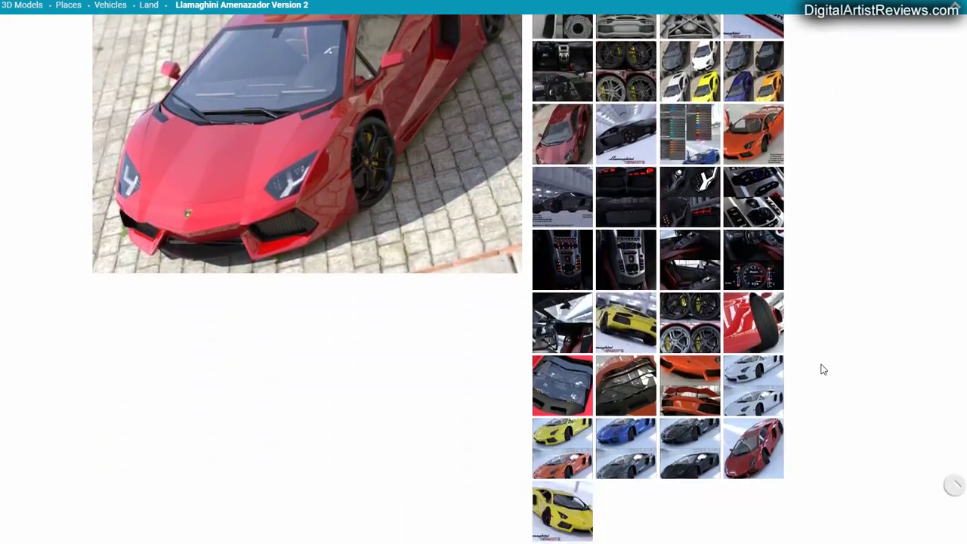
click(767, 326)
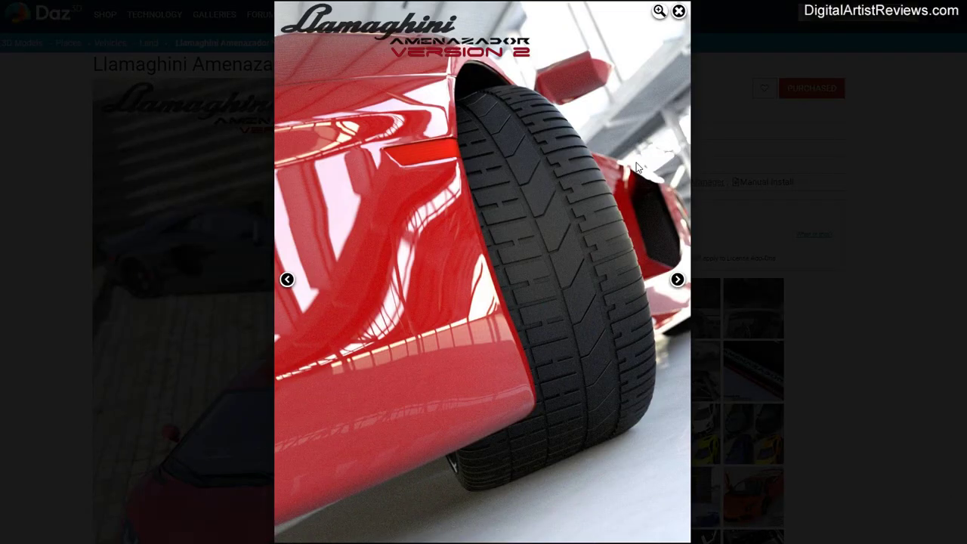
click(679, 11)
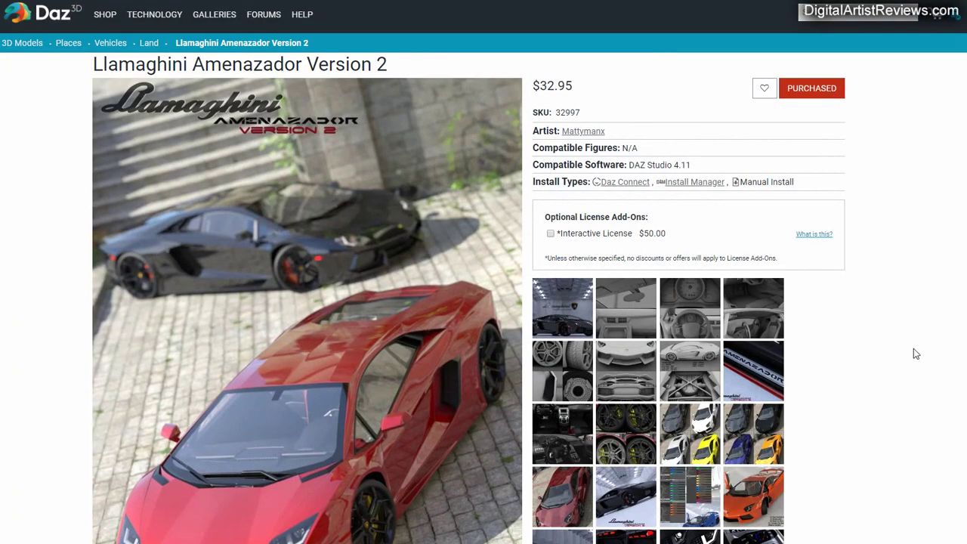